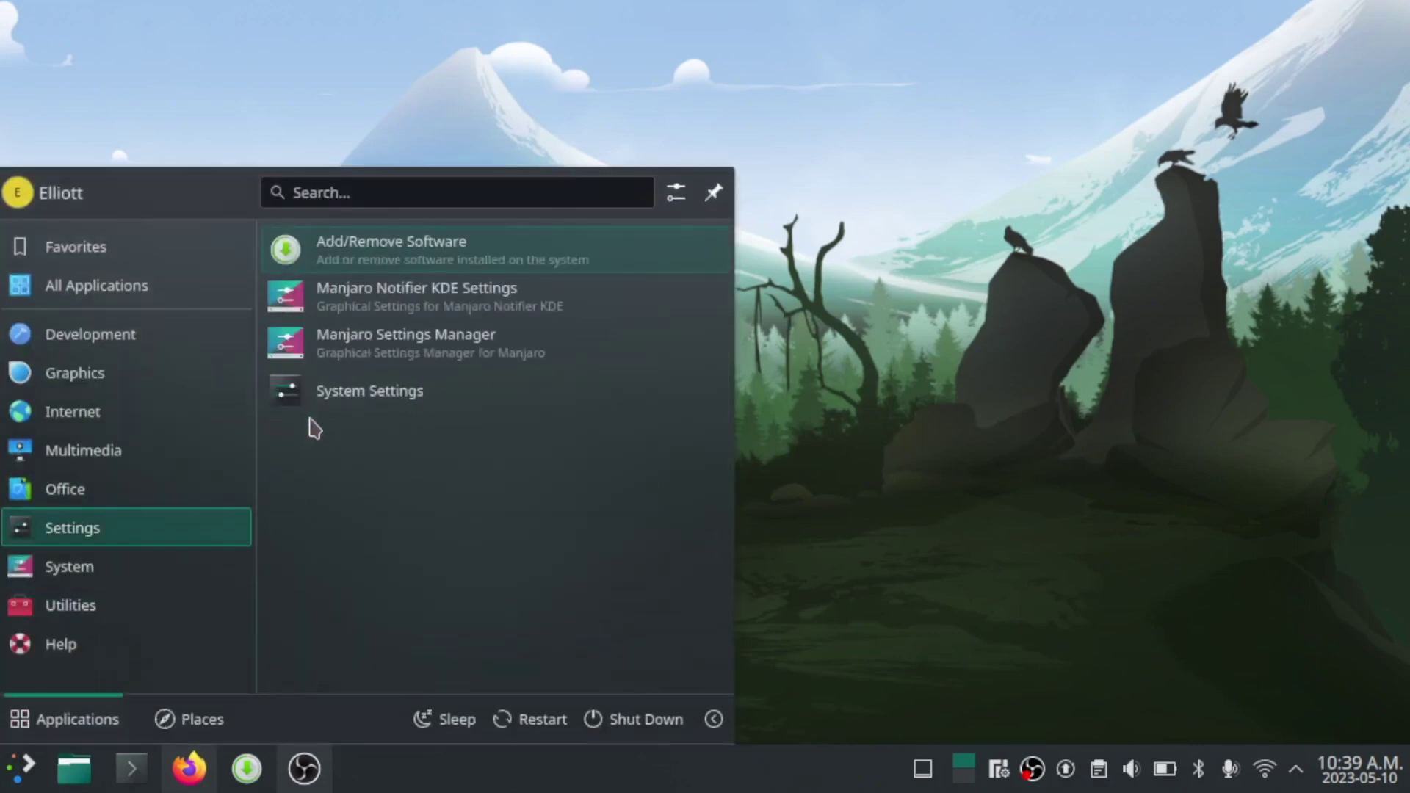
# Step: Close the launcher, open the clock calendar and toggle the microphone mute key
pyautogui.moveTo(96, 285)
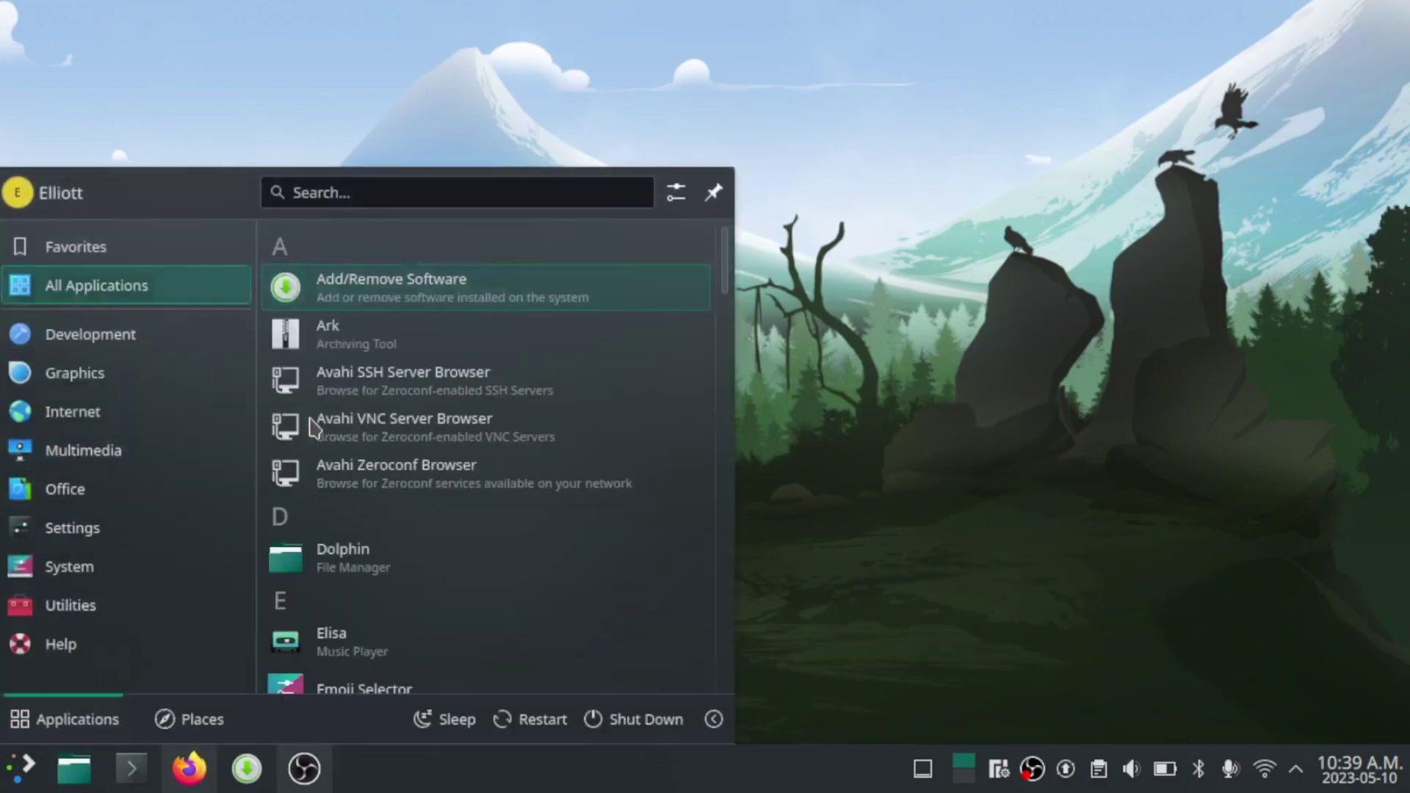
pyautogui.click(573, 102)
pyautogui.click(1347, 746)
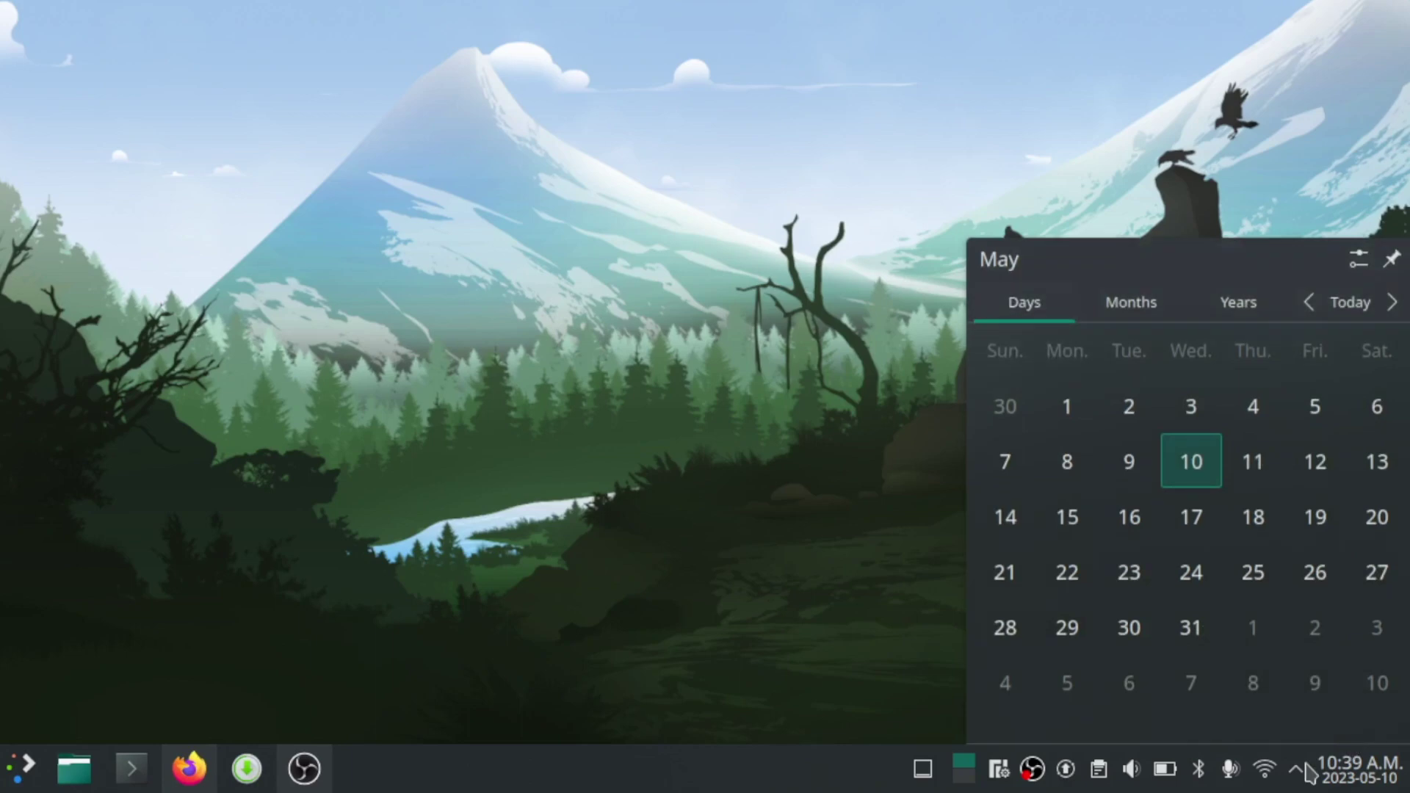
pyautogui.press('XF86AudioMicMute')
pyautogui.press('XF86AudioMicMute')
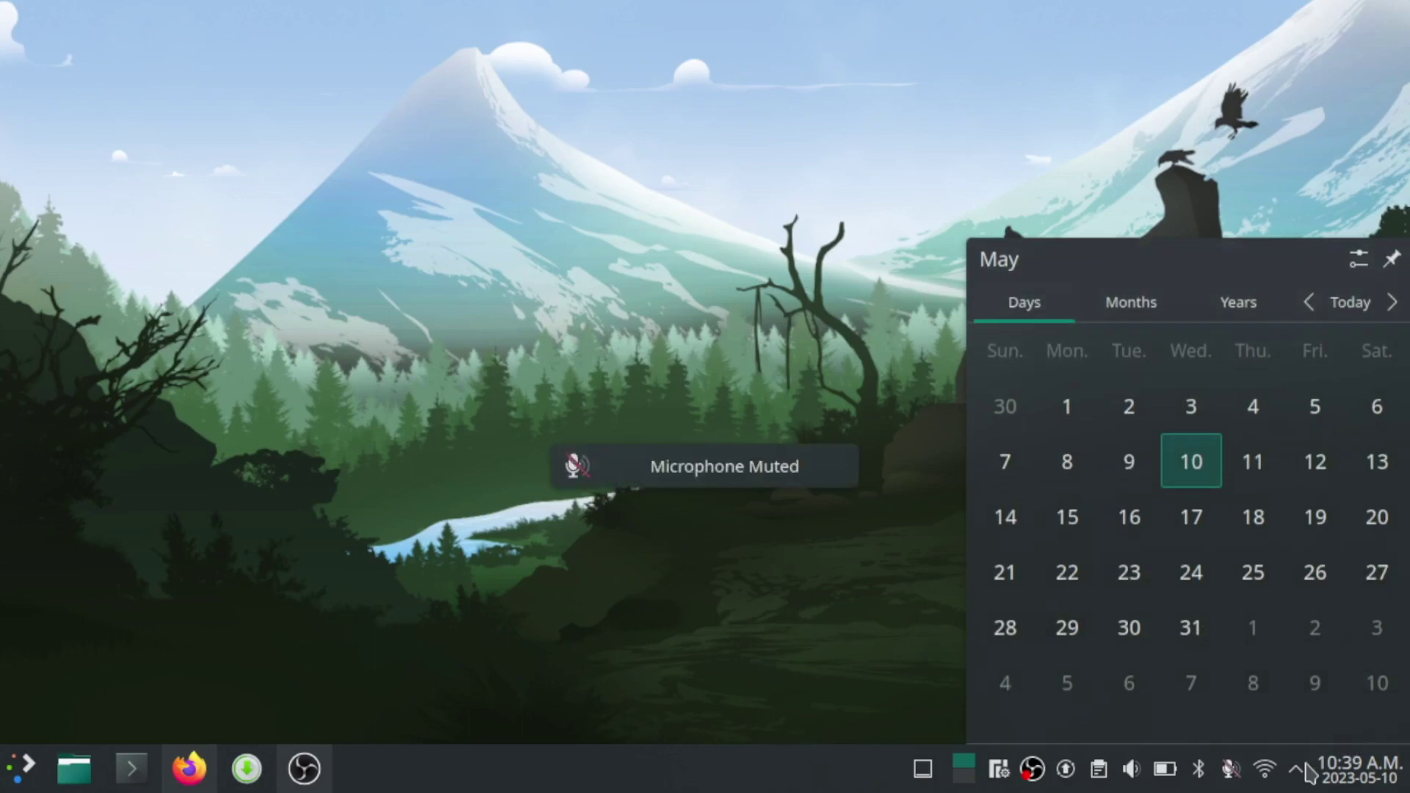
pyautogui.press('XF86AudioMicMute')
pyautogui.click(1308, 770)
# Step: Show the hidden tray items and clipboard history, then move and close the software manager window
pyautogui.click(1307, 768)
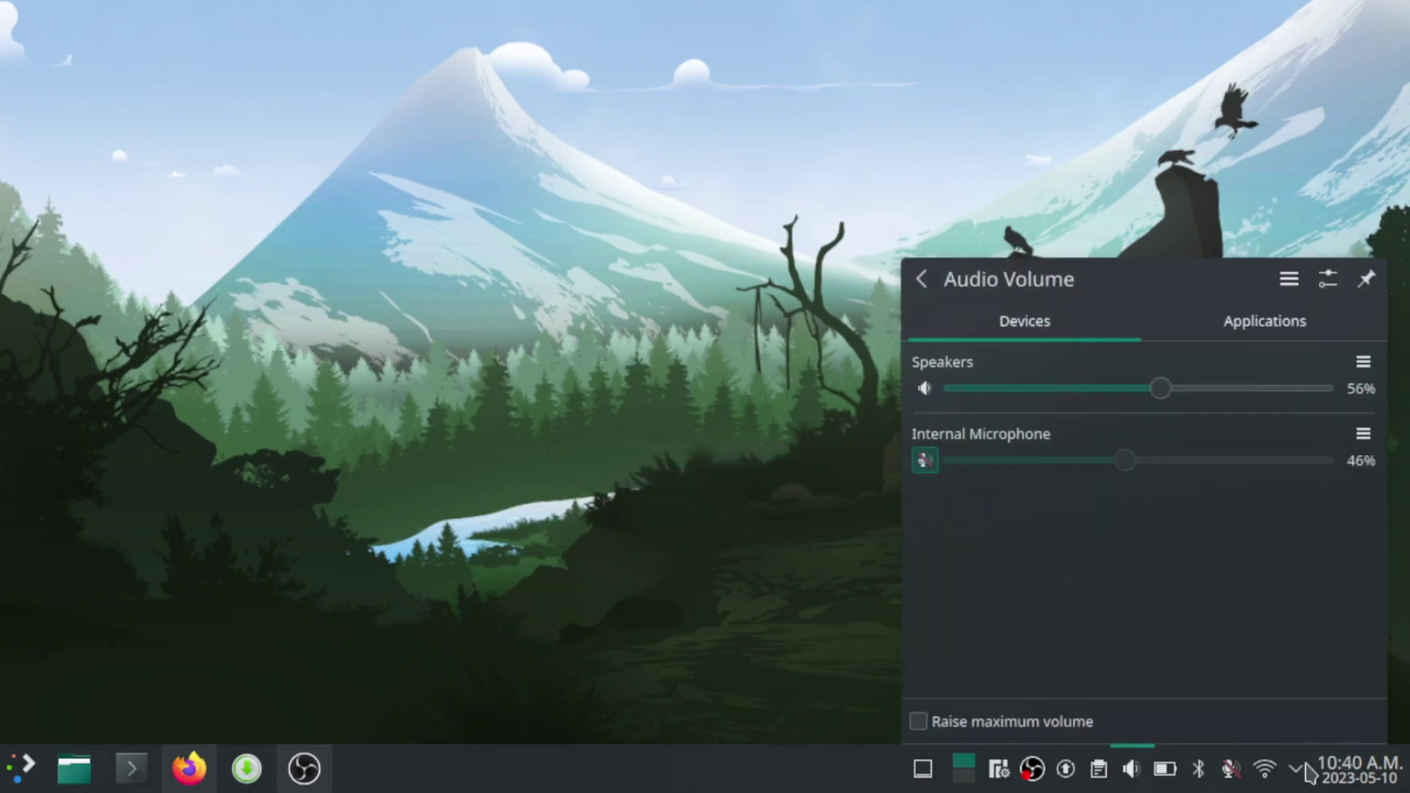
pyautogui.press('super+v')
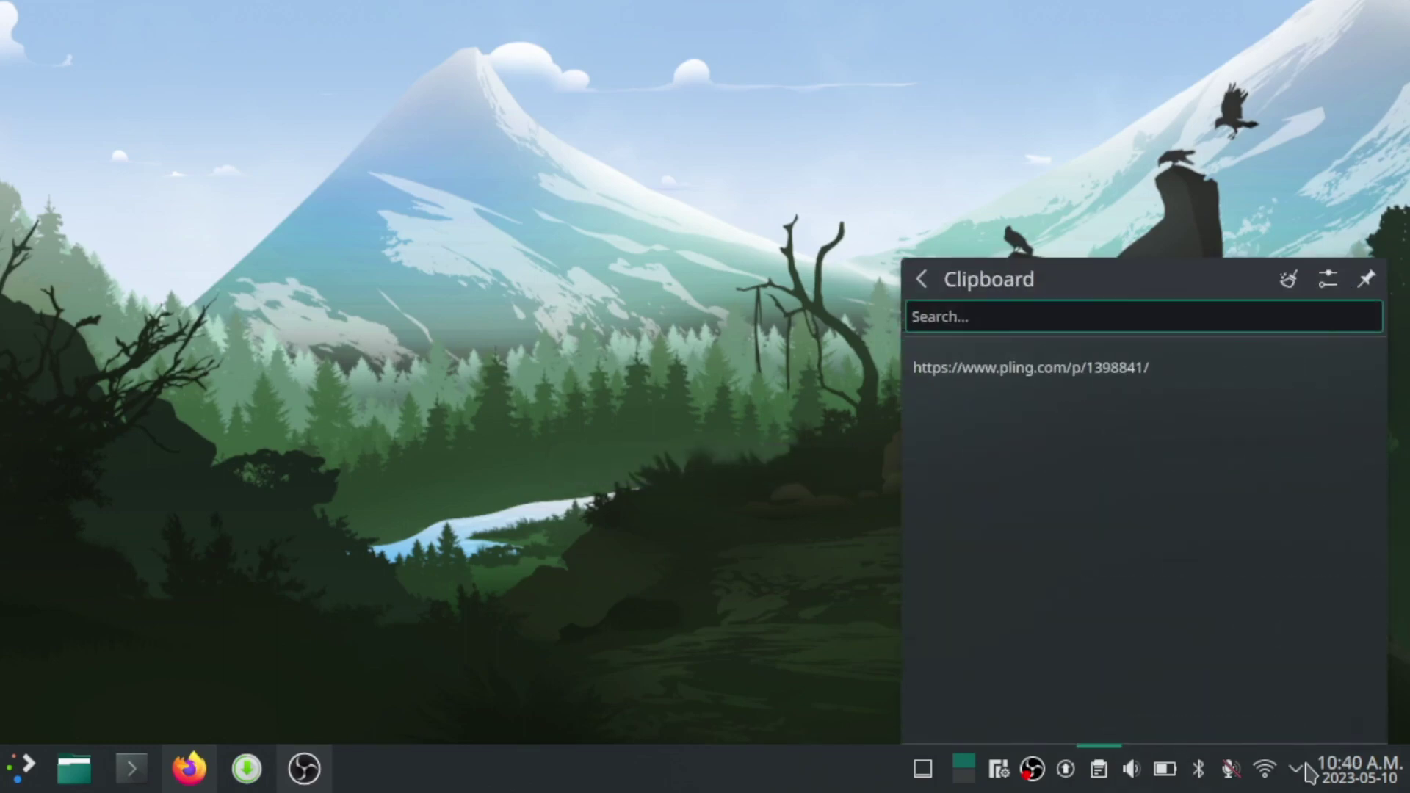
pyautogui.hotkey('alt', 'Tab')
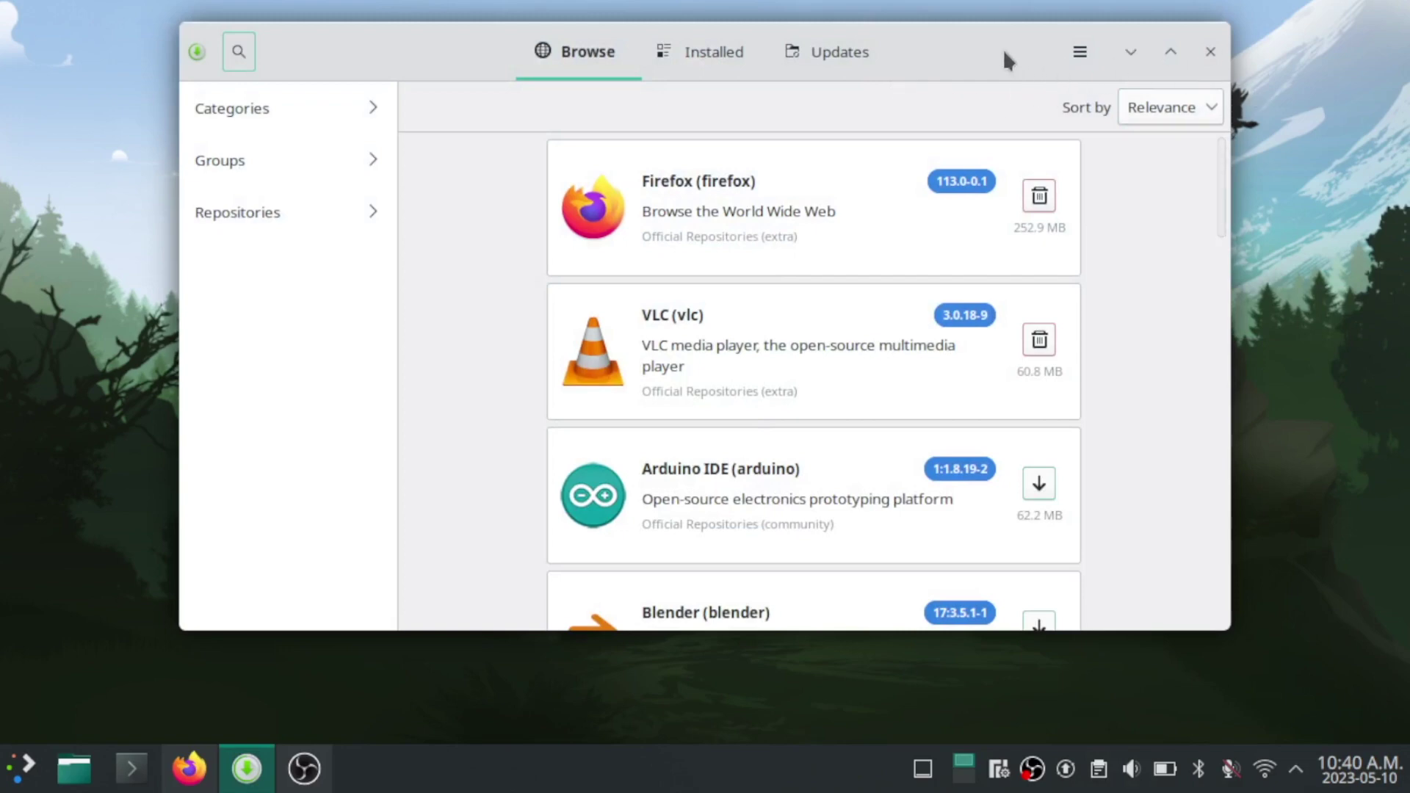
pyautogui.moveTo(1007, 57); pyautogui.dragTo(1039, 4)
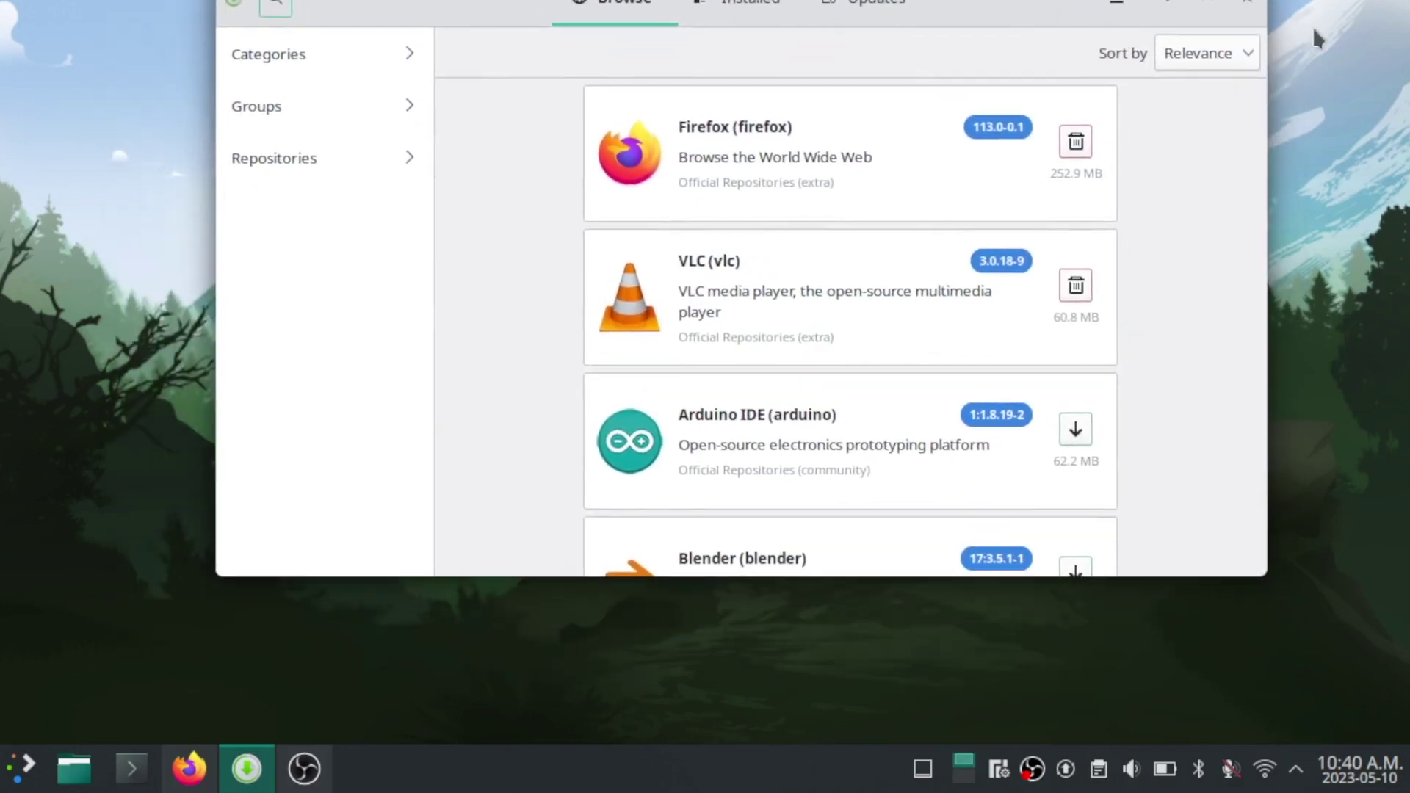
pyautogui.click(1248, 3)
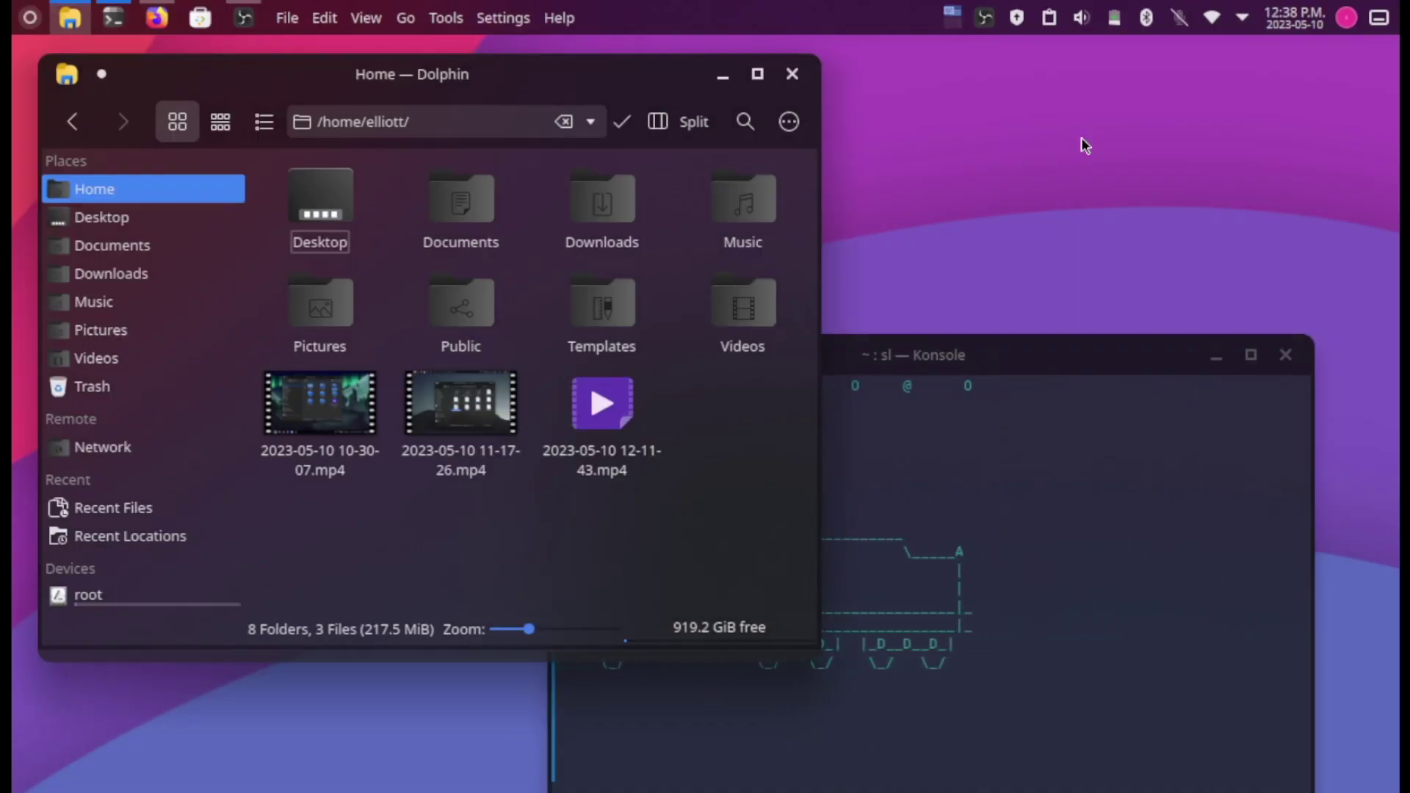
pyautogui.click(1298, 28)
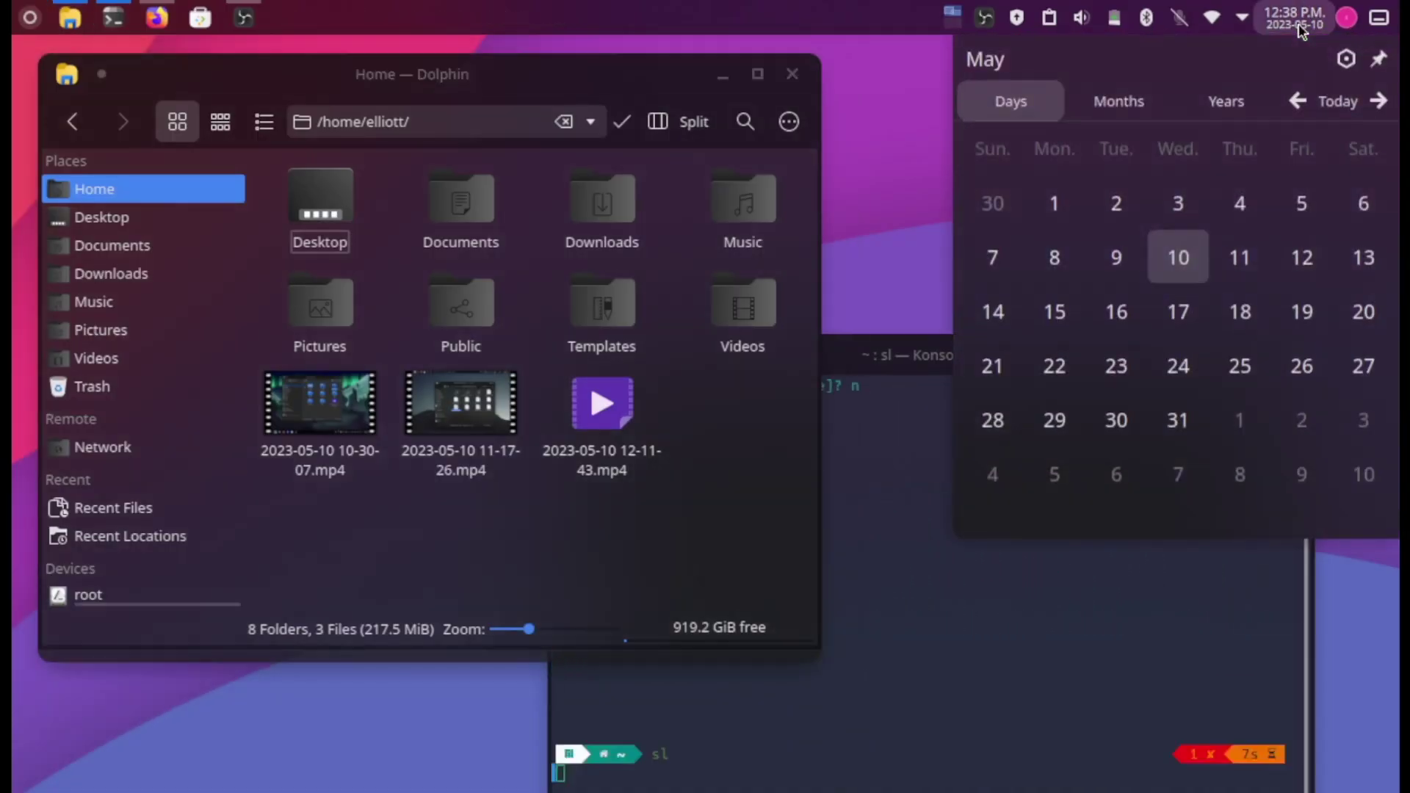
pyautogui.click(1290, 22)
pyautogui.click(1212, 18)
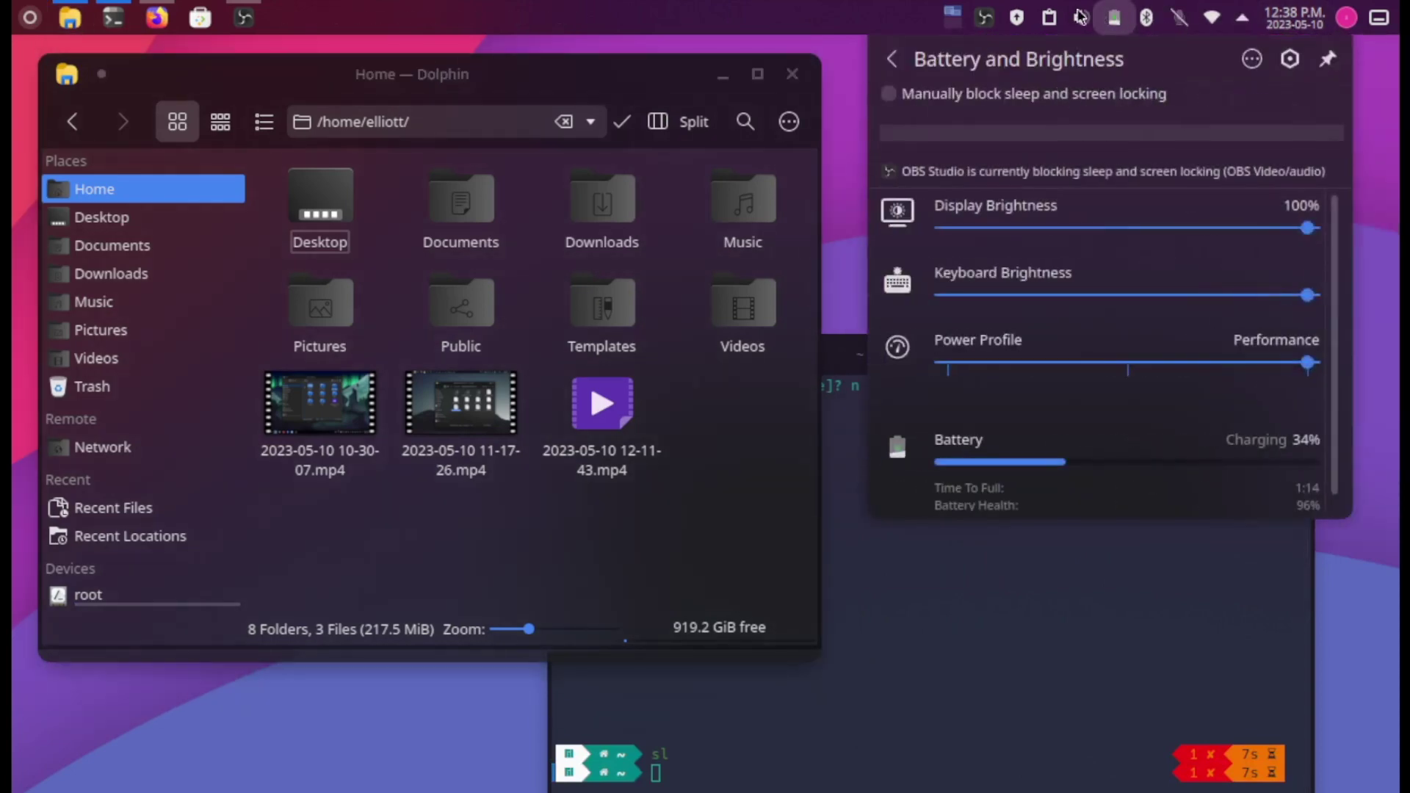
pyautogui.moveTo(1077, 14)
pyautogui.click(1044, 18)
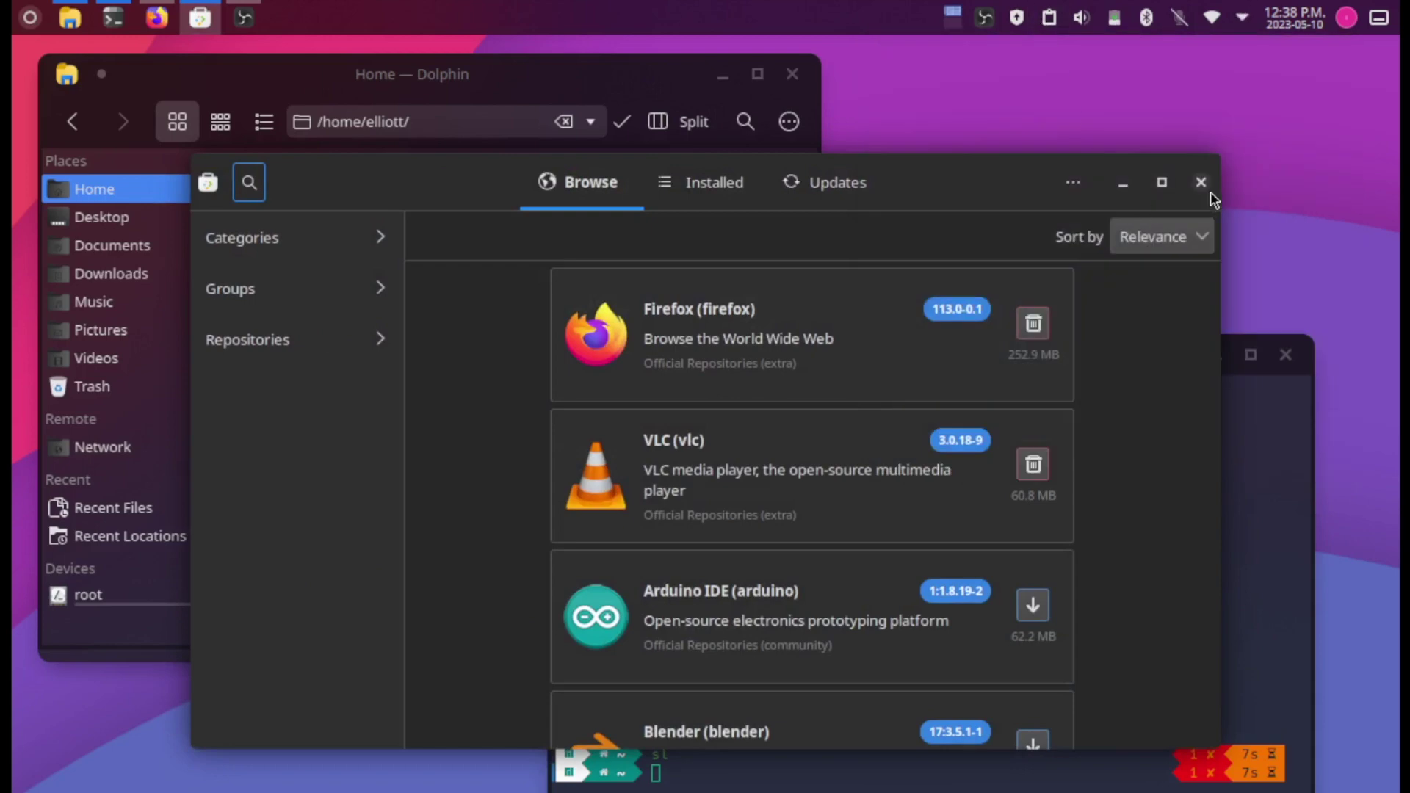
pyautogui.click(1201, 183)
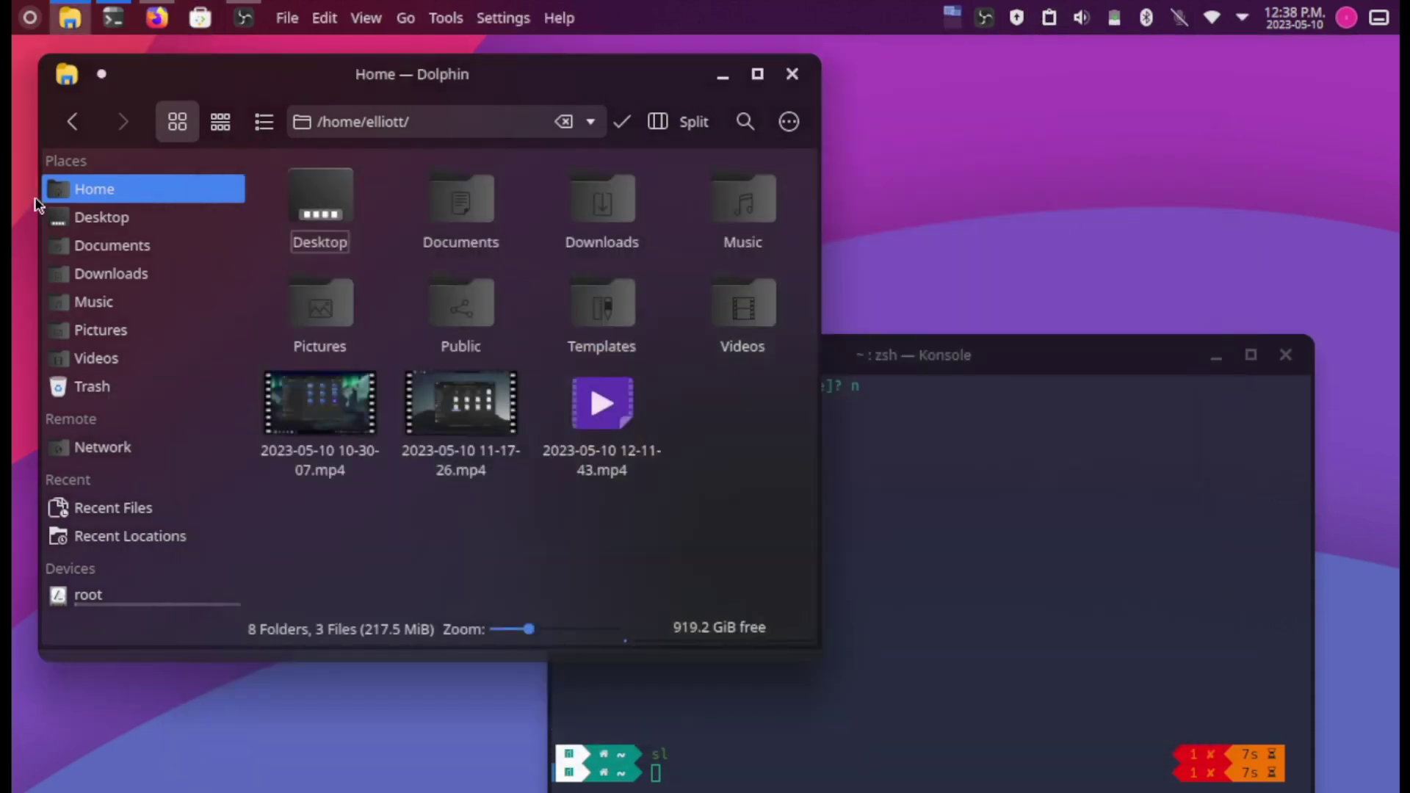
pyautogui.click(27, 20)
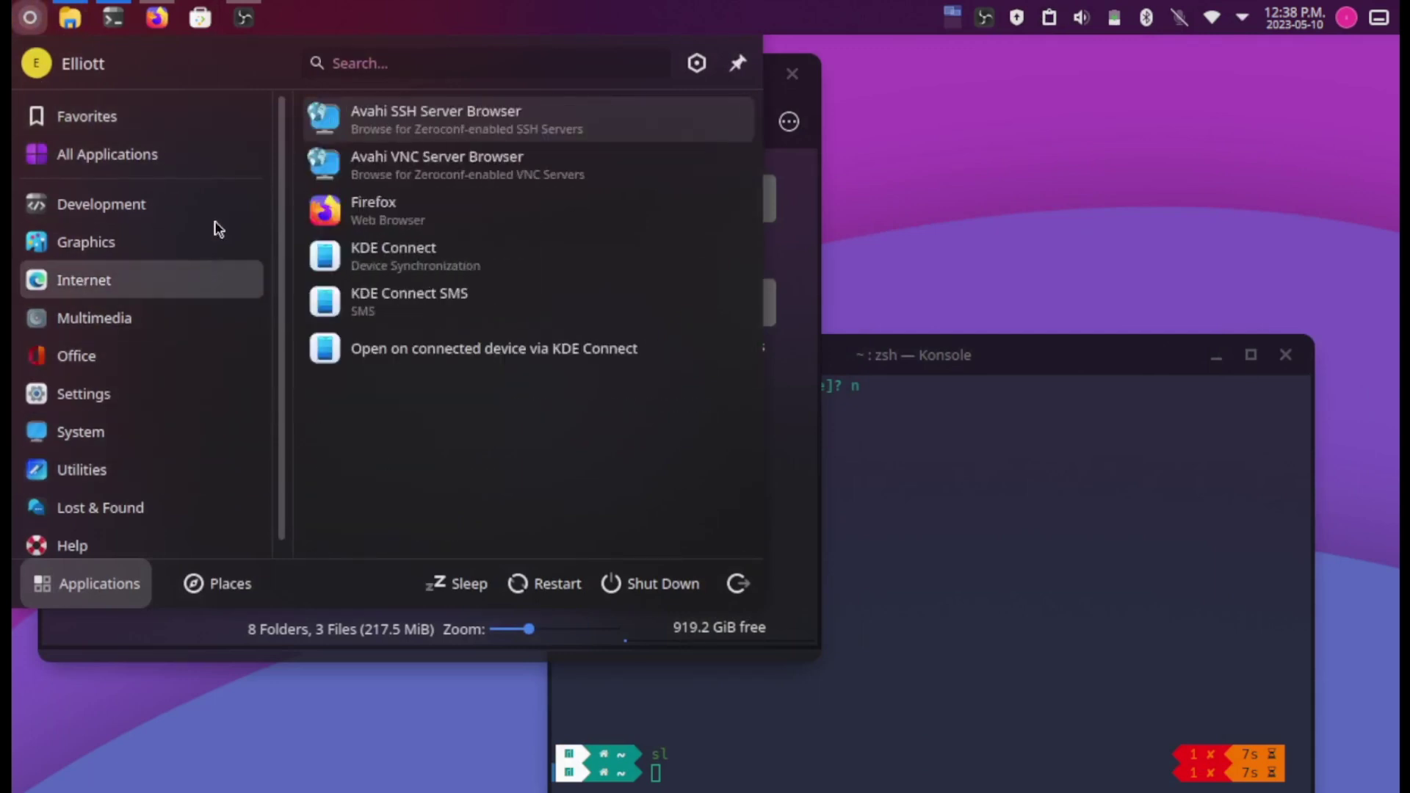
pyautogui.click(808, 199)
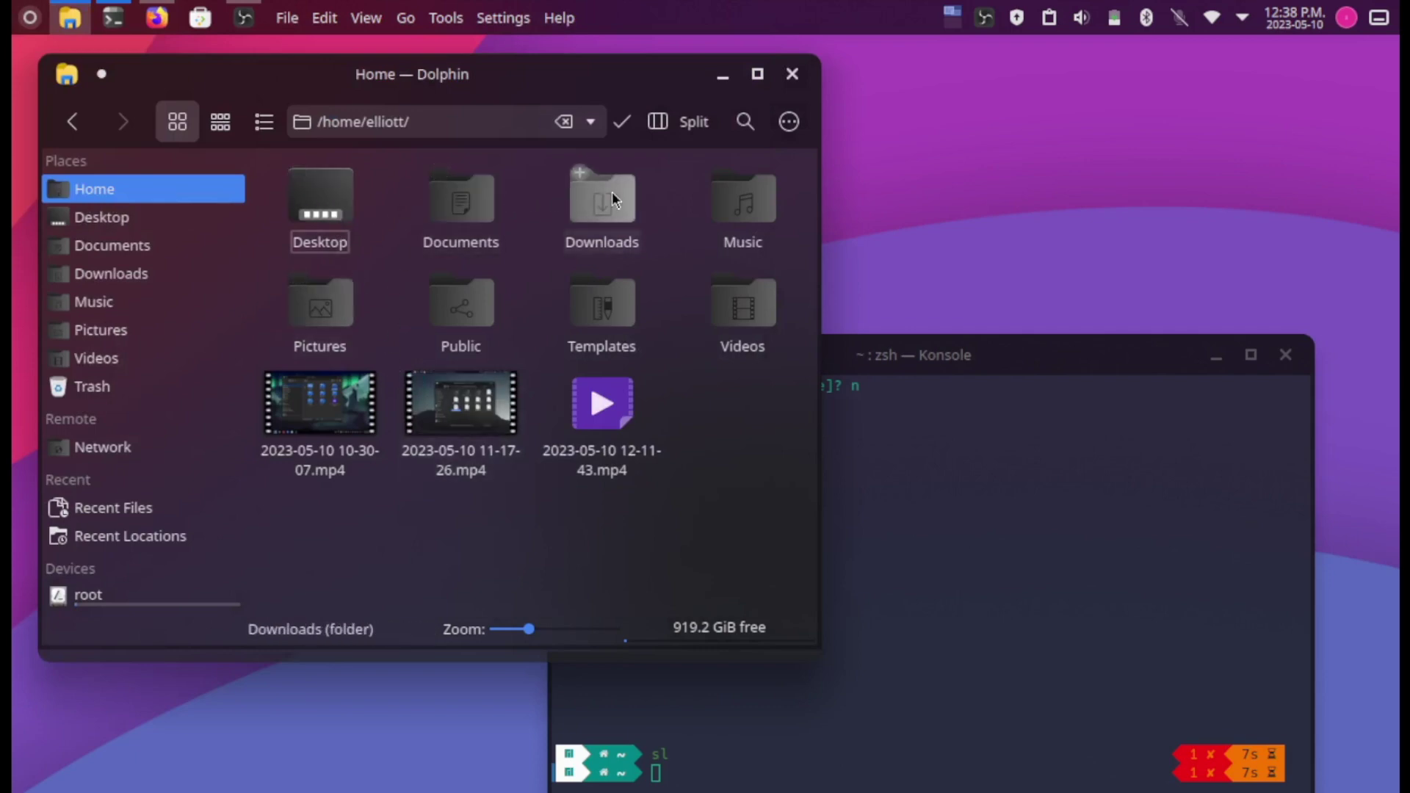
pyautogui.click(726, 76)
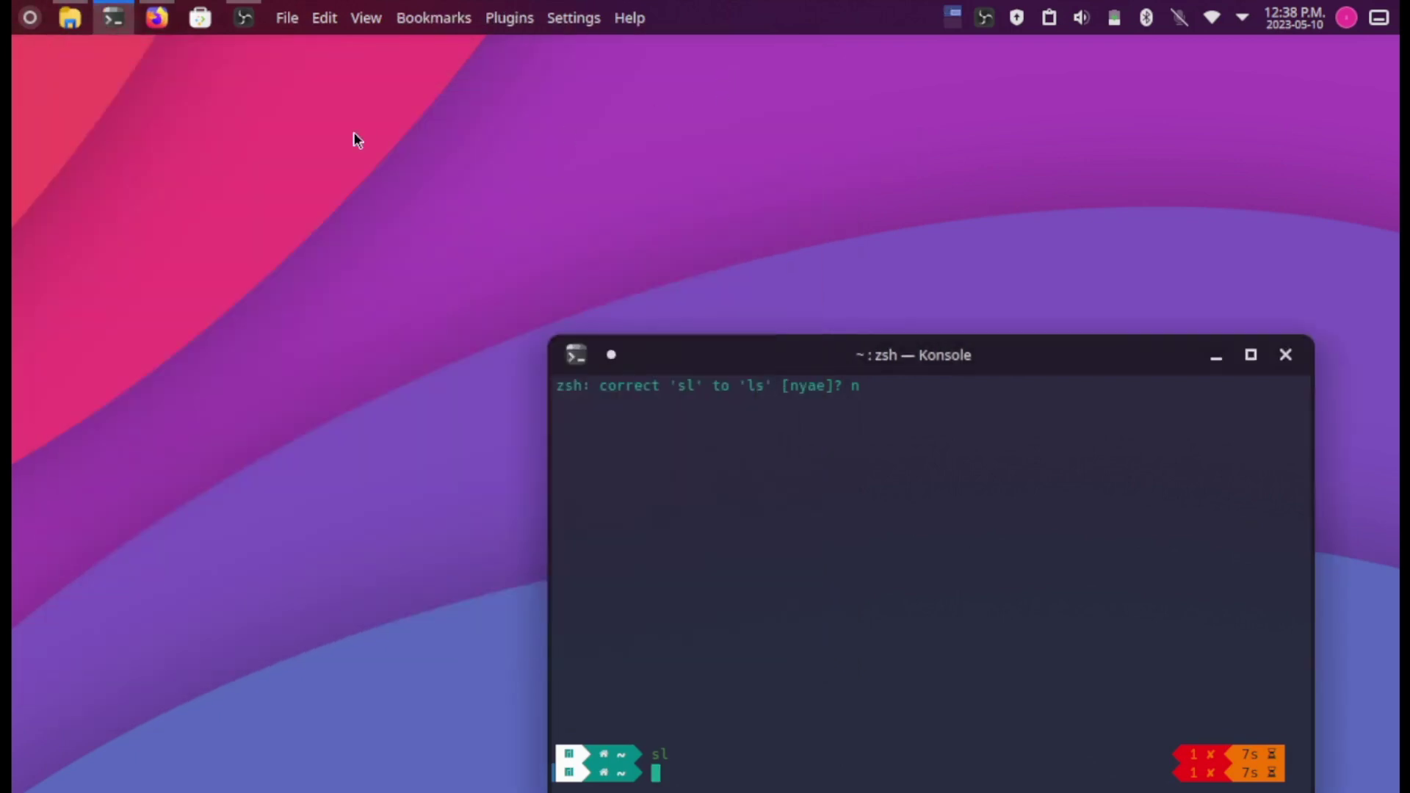
pyautogui.click(72, 19)
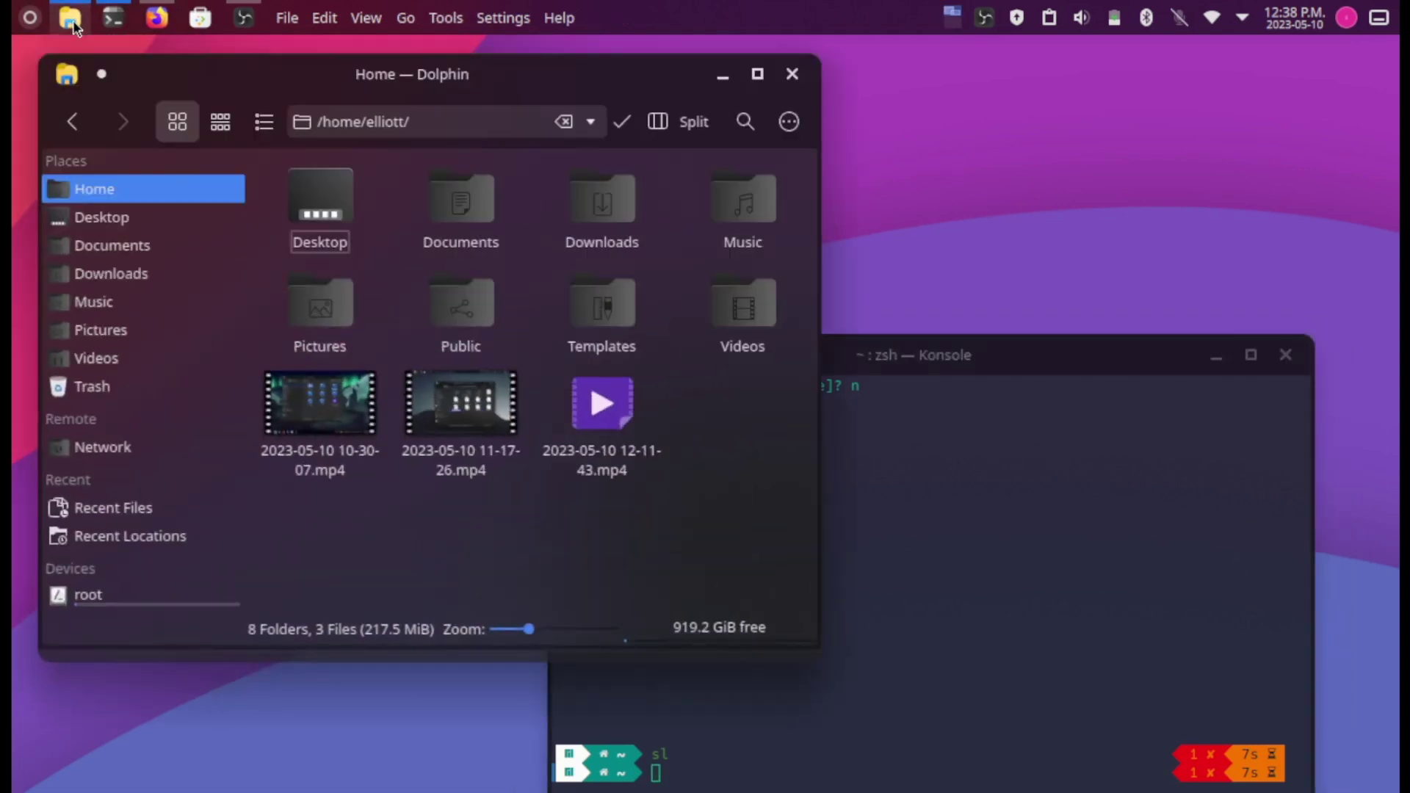
pyautogui.click(291, 15)
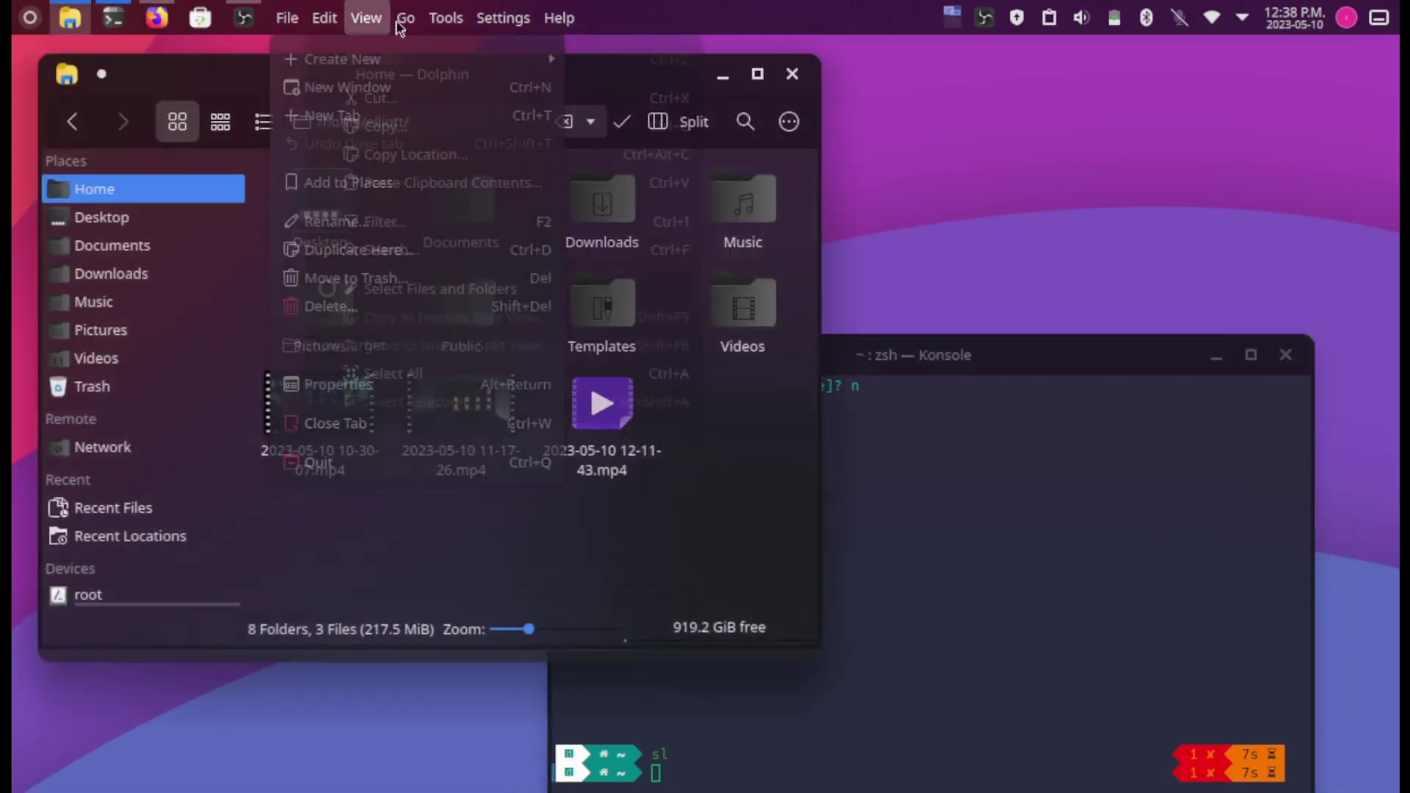
pyautogui.click(561, 19)
pyautogui.hotkey('ctrl', 'alt', 'i')
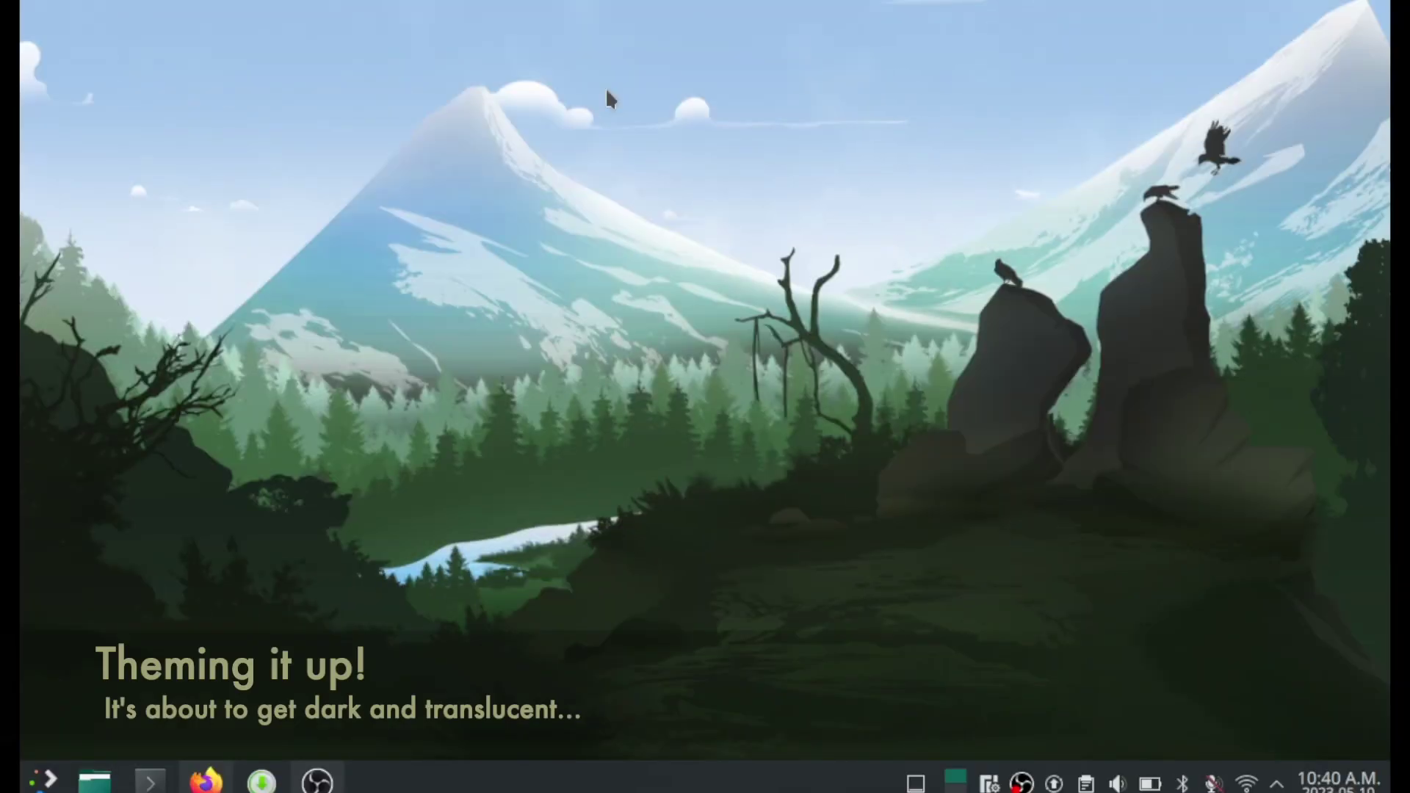
# Step: Launch System Settings from a 'system s' launcher search and open Appearance
pyautogui.press('super')
pyautogui.write('system s')
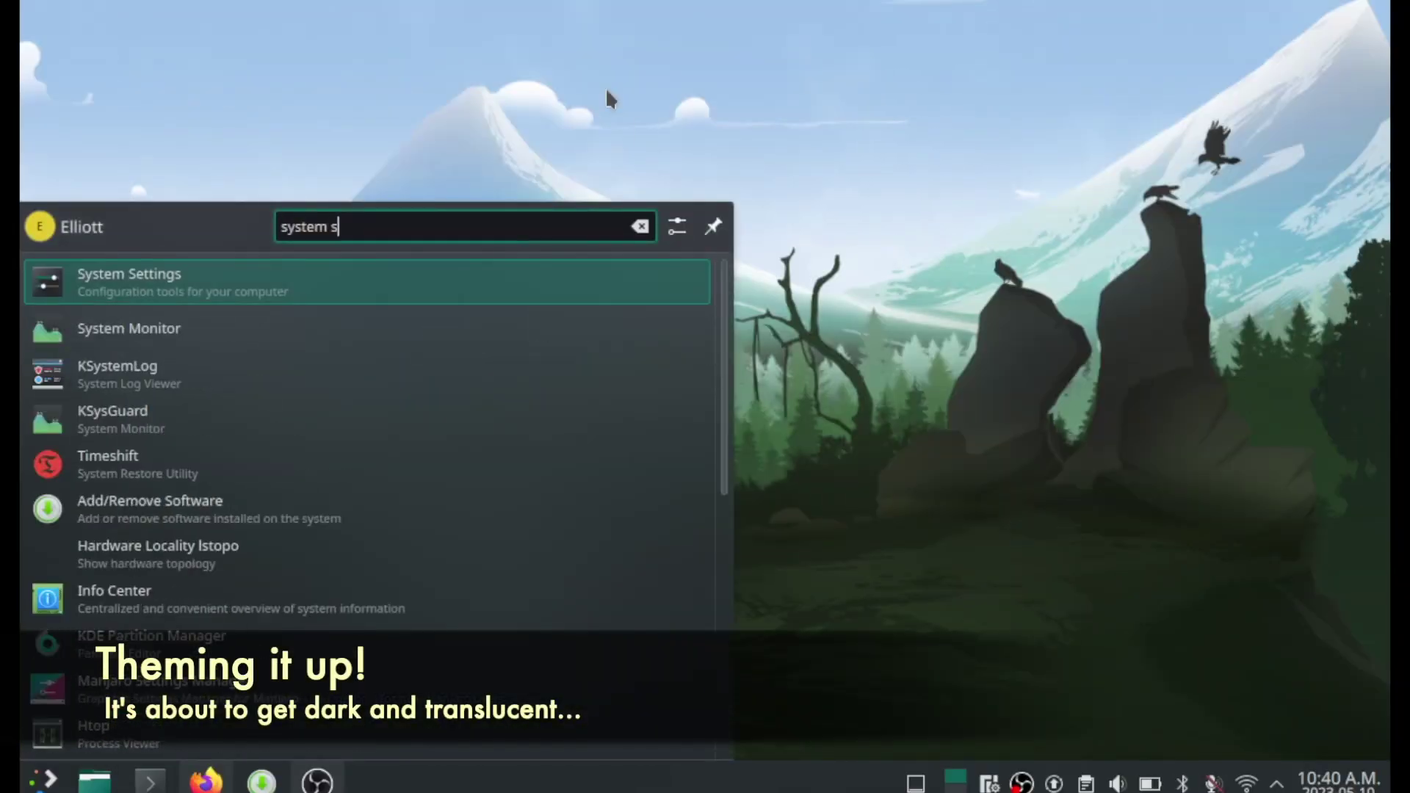
pyautogui.press('Return')
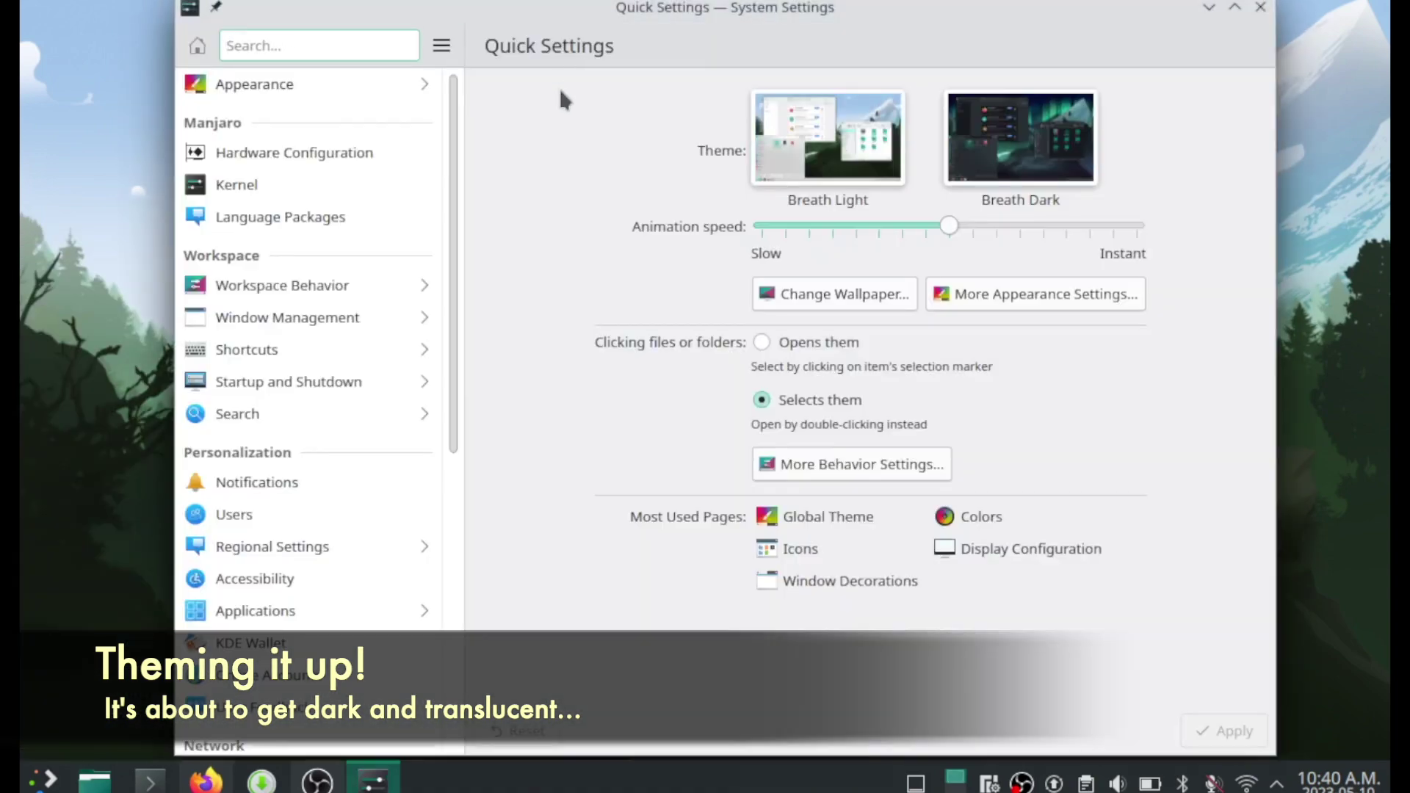
pyautogui.click(379, 96)
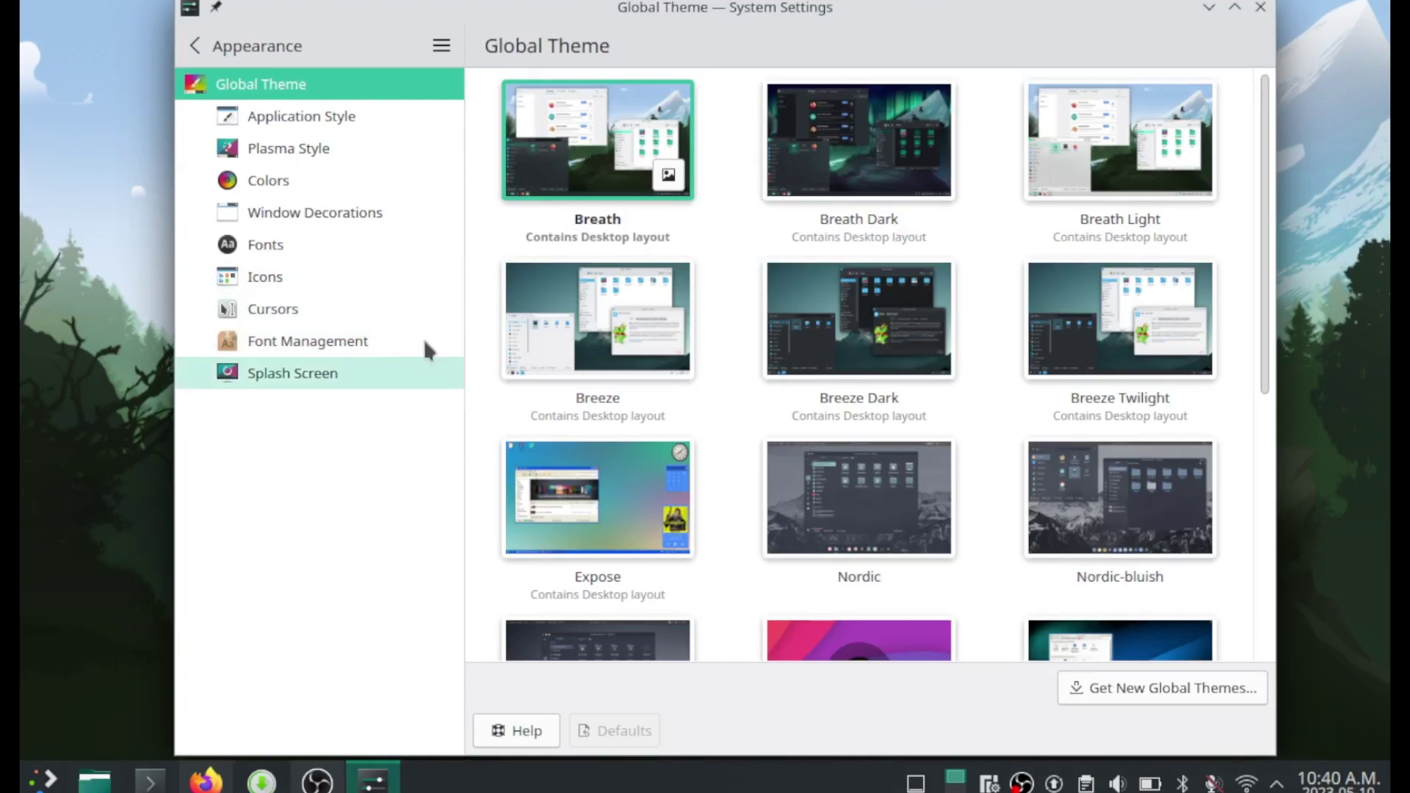
# Step: Look through Application Style, Plasma Style, Colors and Window Decorations, then return to Global Theme
pyautogui.click(434, 126)
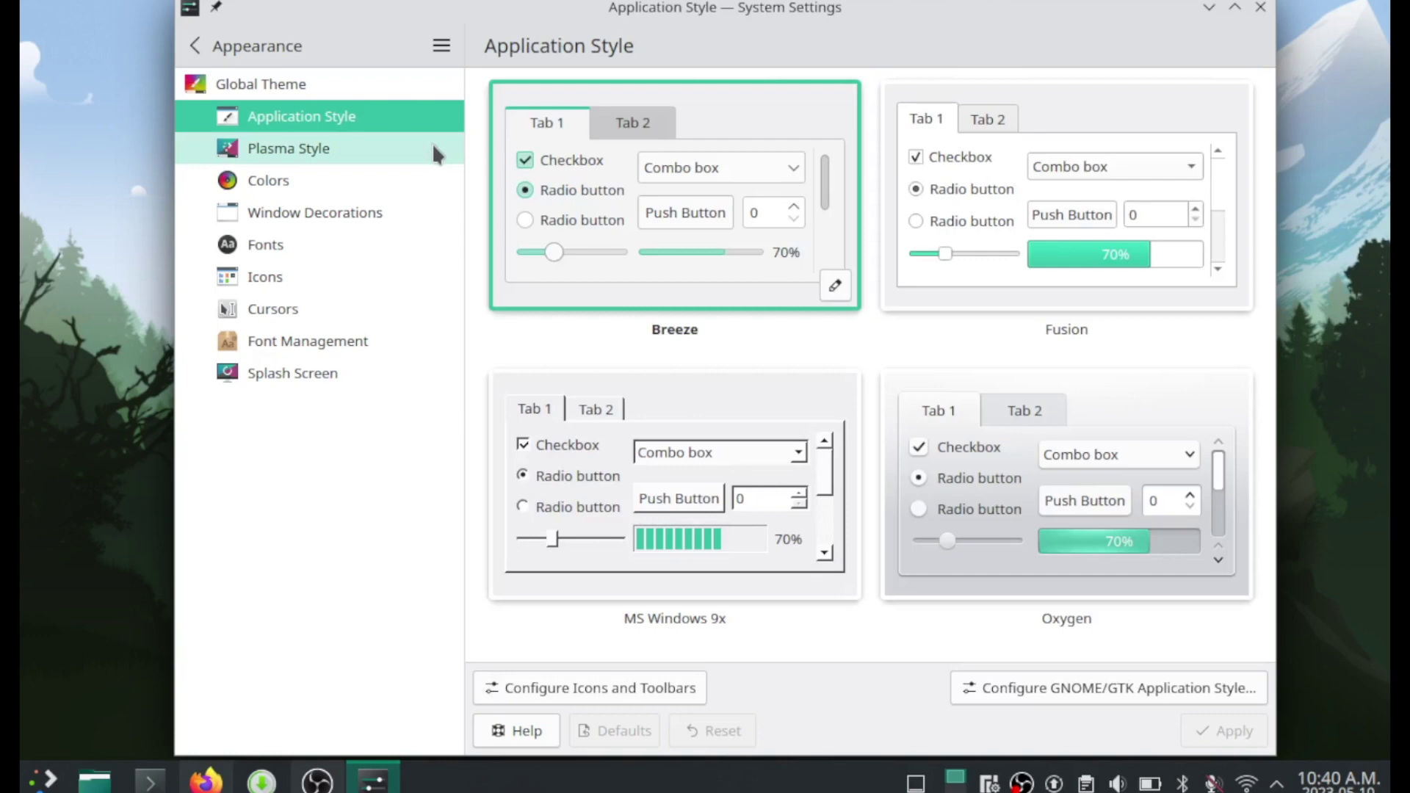
pyautogui.click(433, 147)
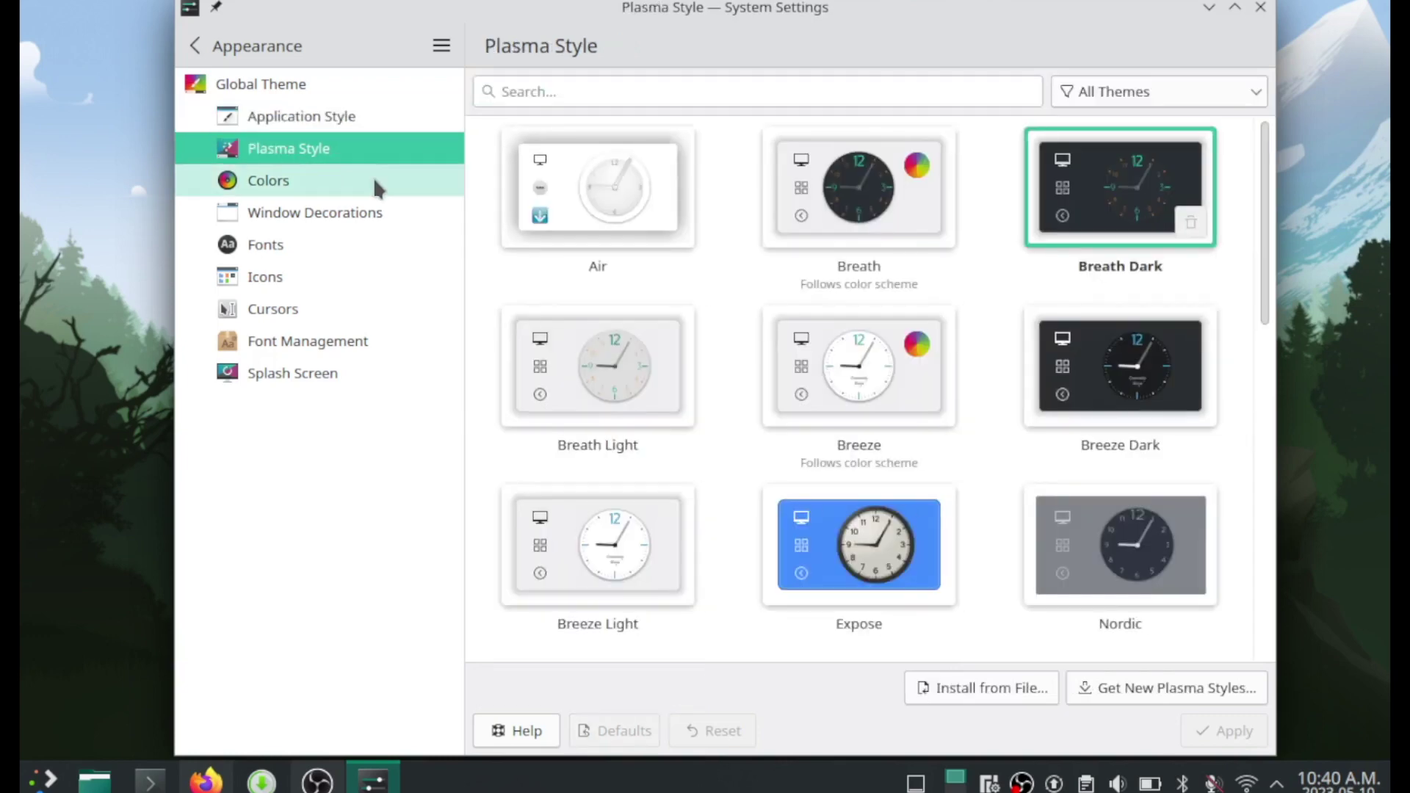
pyautogui.click(334, 191)
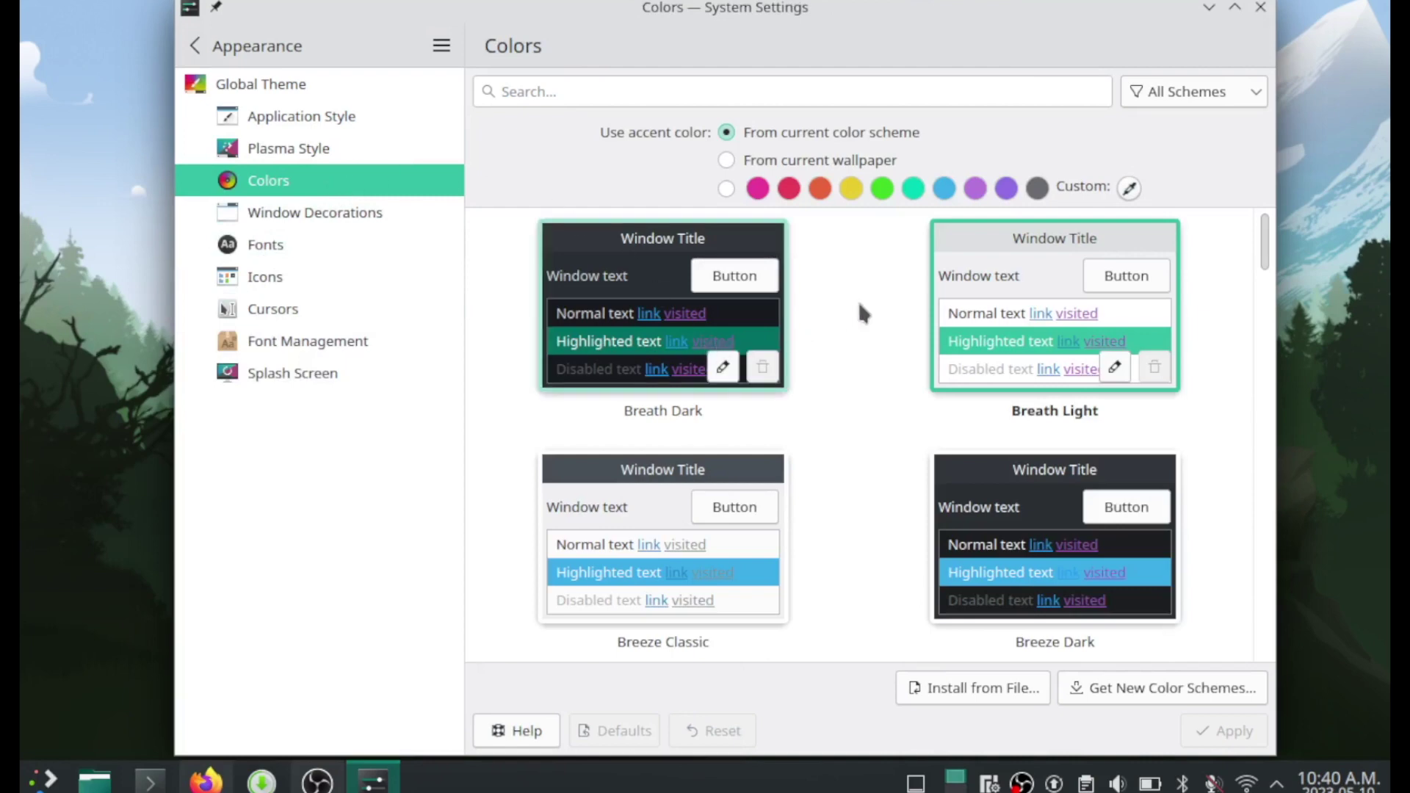
pyautogui.click(396, 219)
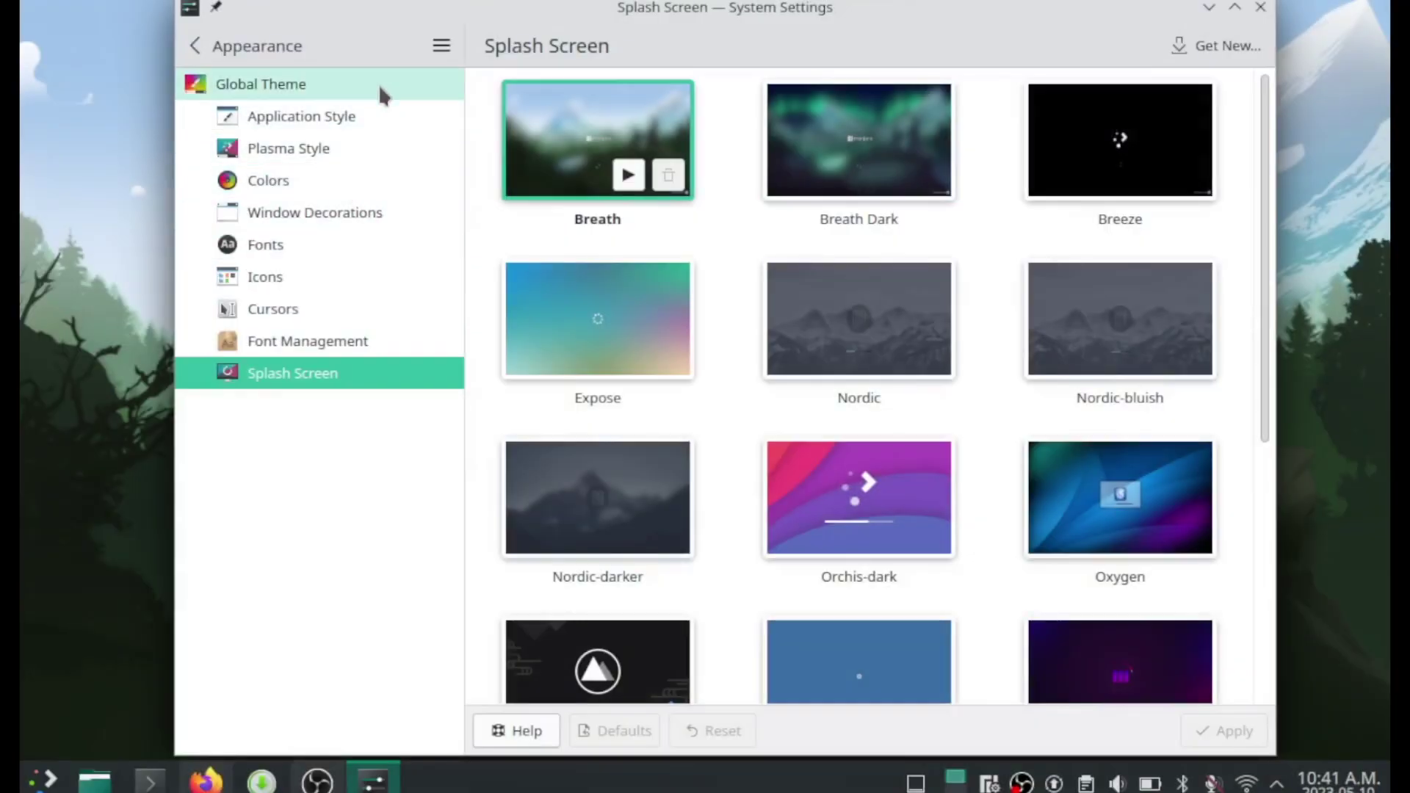
pyautogui.click(381, 90)
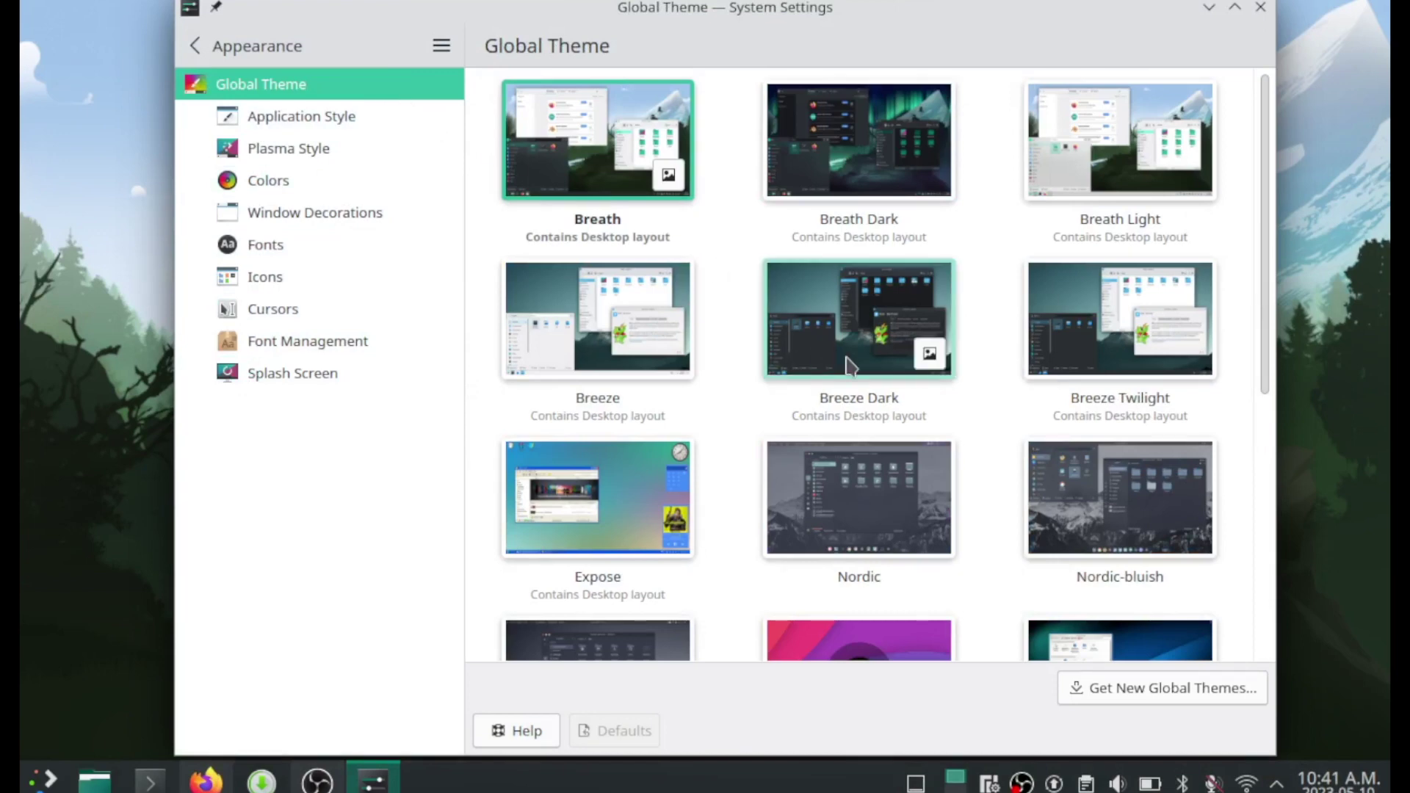
# Step: Search the downloadable global themes for 'orchis' and open the Orchis kde theme's details
pyautogui.click(1184, 695)
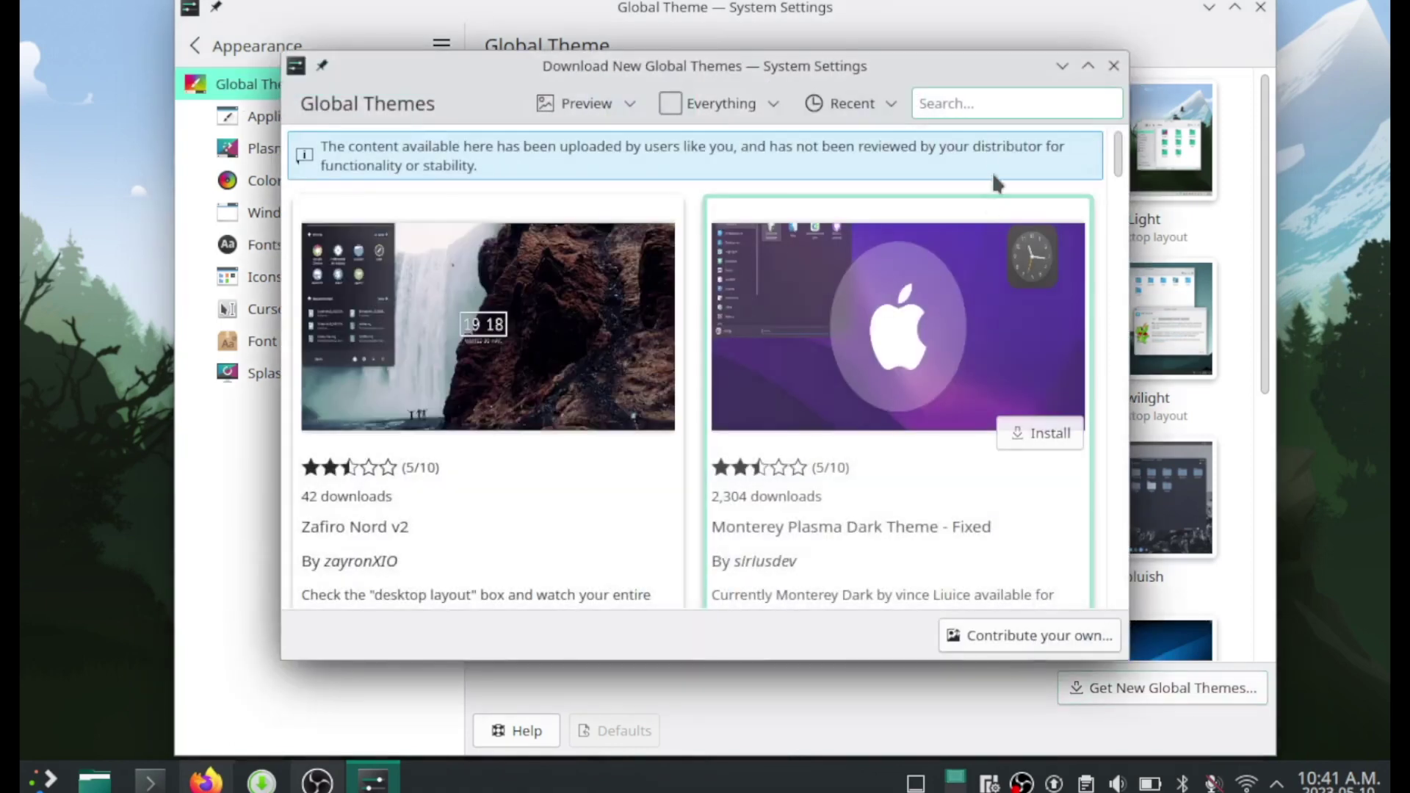
pyautogui.write('orchis')
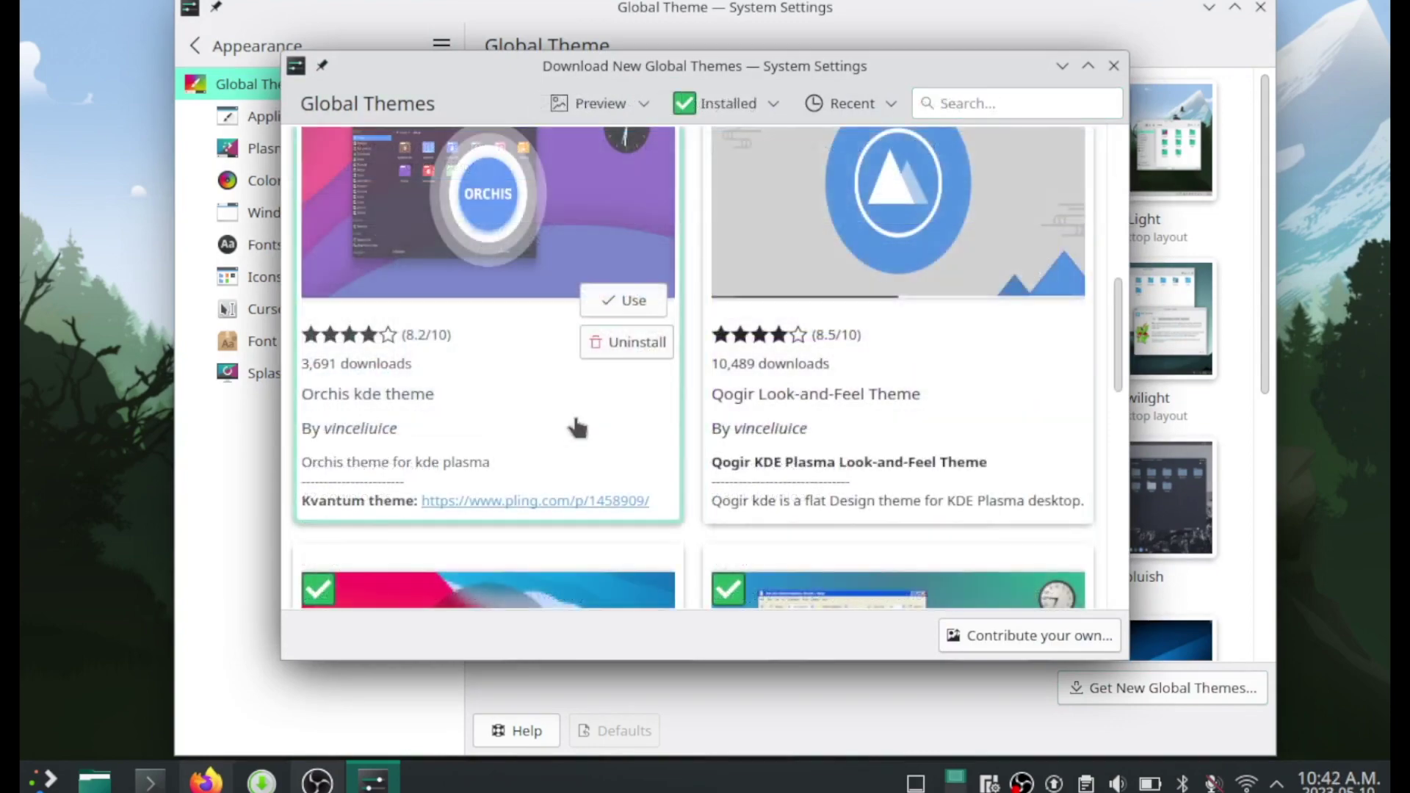
pyautogui.click(571, 411)
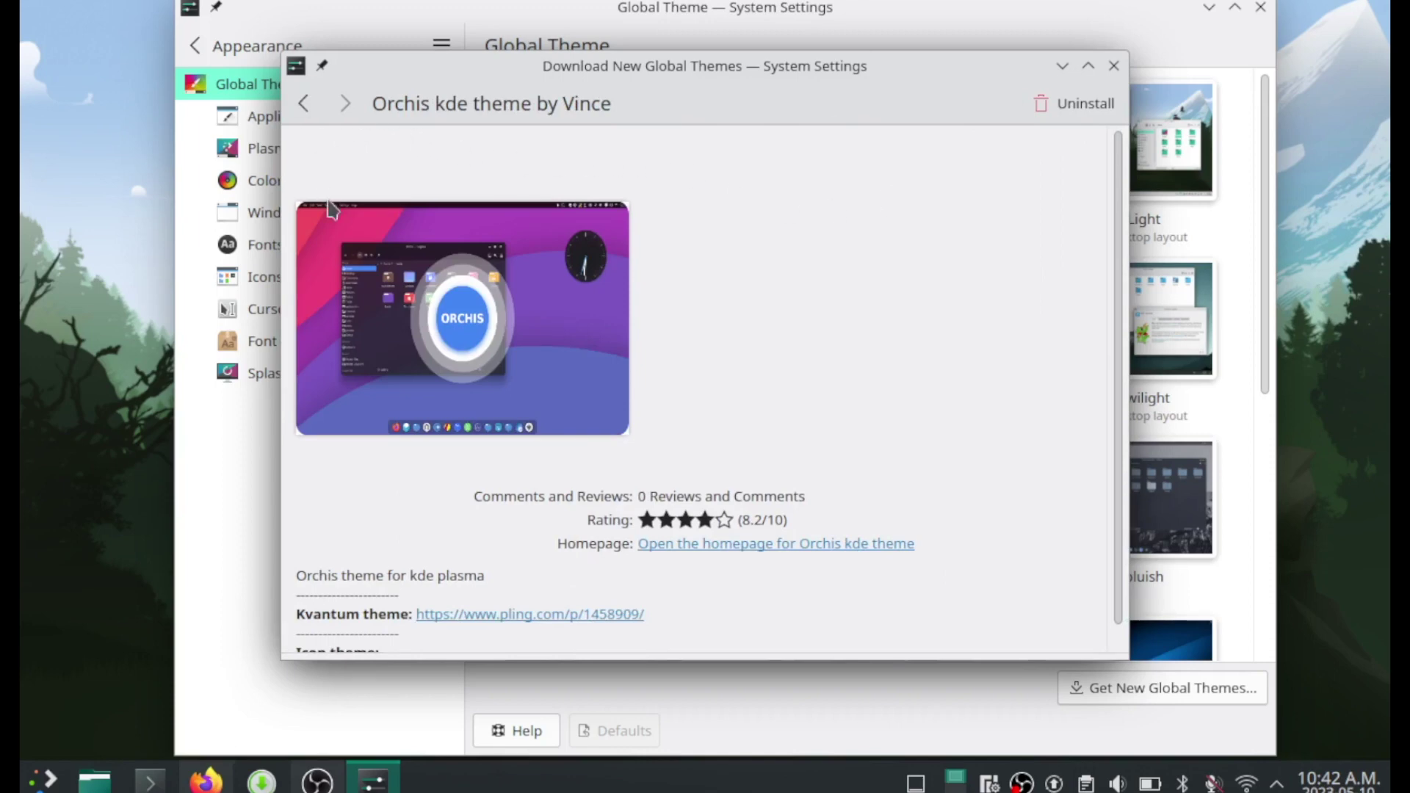
pyautogui.scroll(-1, 336, 229)
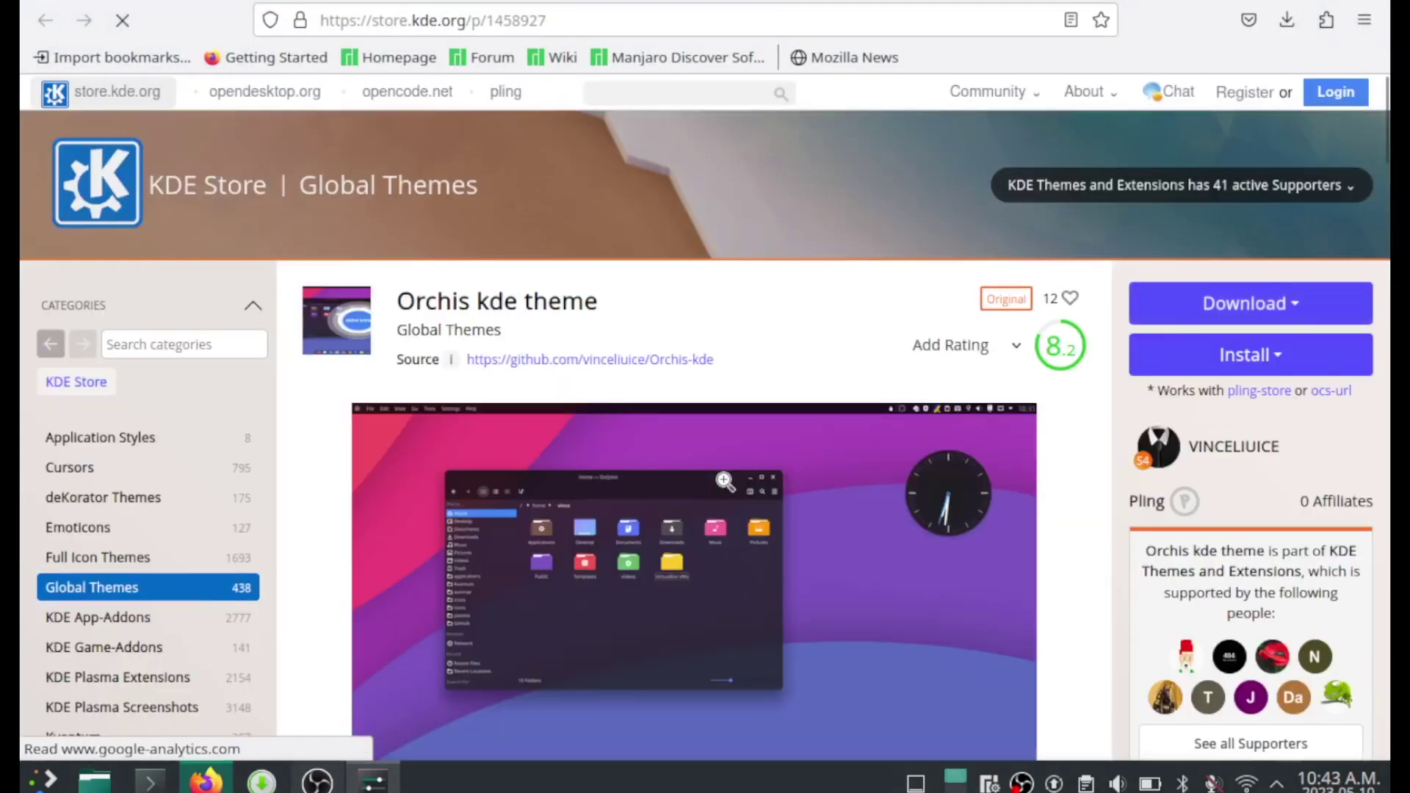
# Step: Step through the Orchis kde theme's screenshot carousel
pyautogui.scroll(-3, 725, 482)
pyautogui.click(1062, 315)
pyautogui.click(1069, 323)
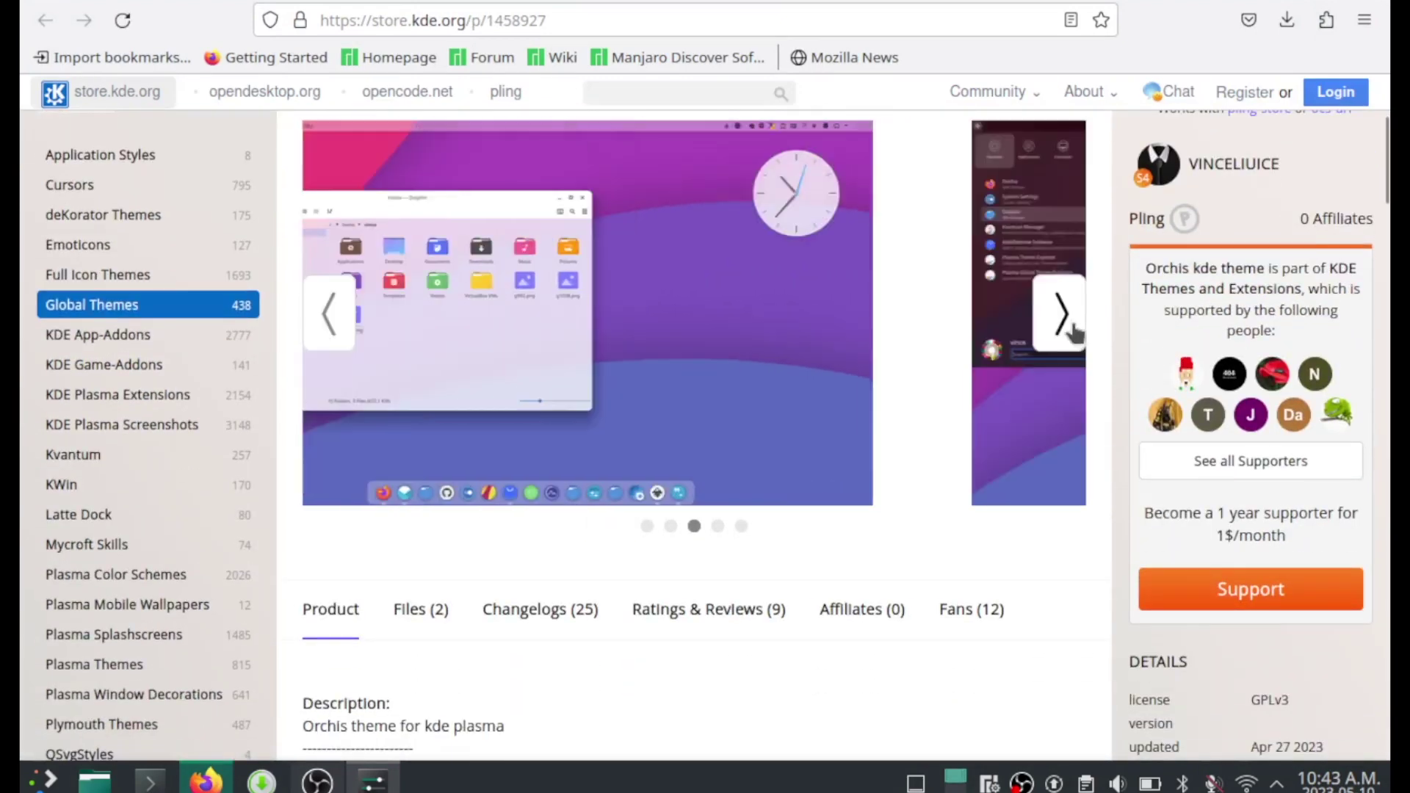
pyautogui.click(1069, 323)
pyautogui.click(1069, 323)
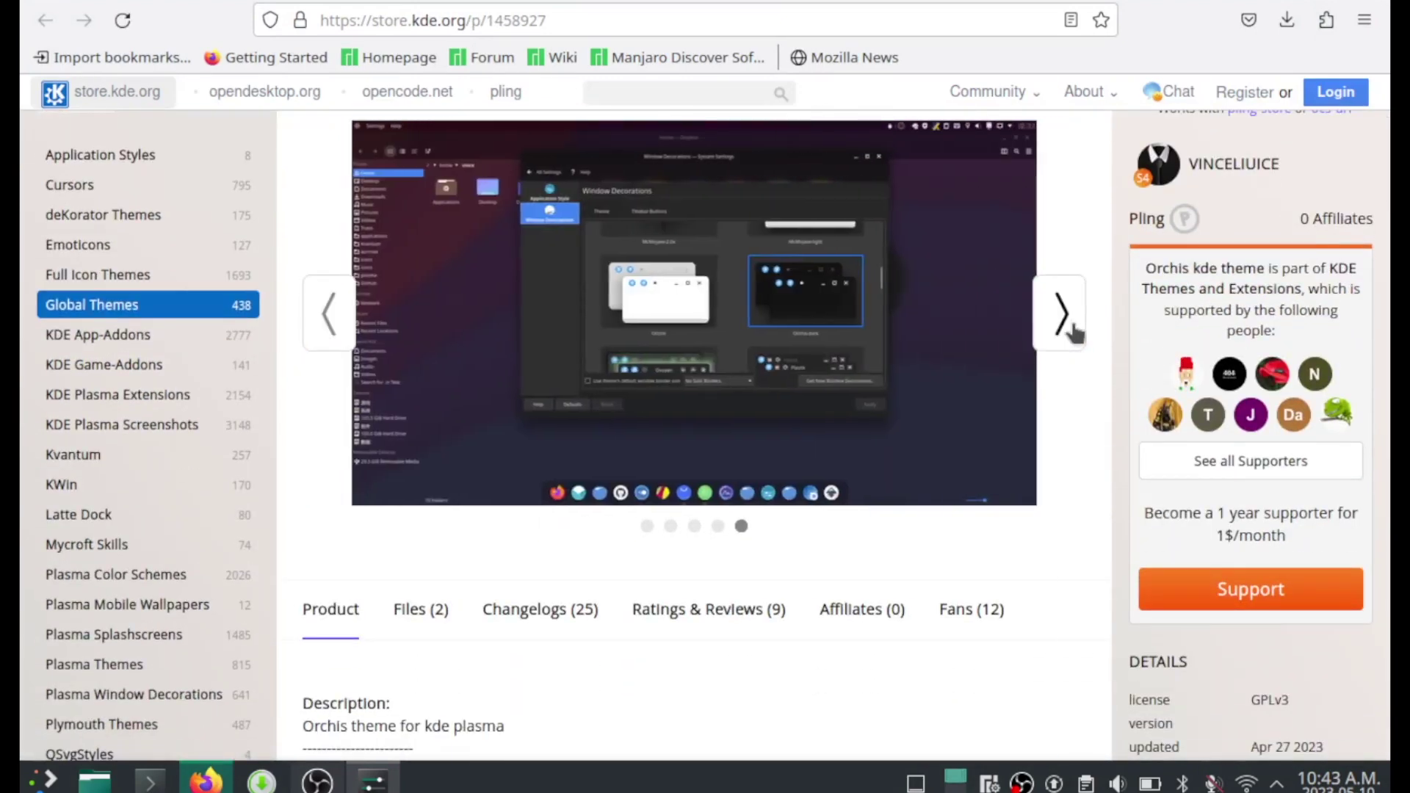
pyautogui.click(1069, 323)
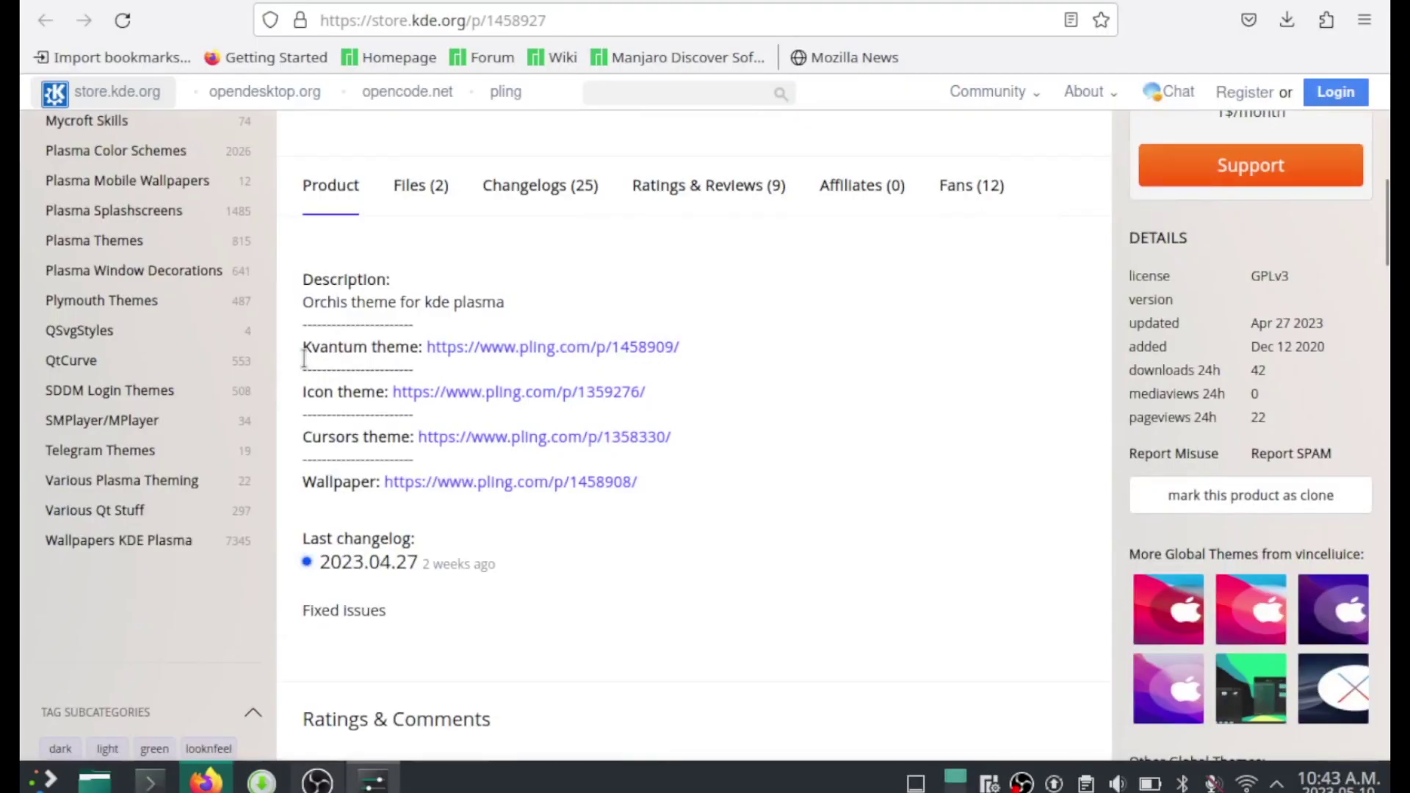
# Step: Follow the description's Kvantum theme link to Orchis kvantum and show its Files (1) tab
pyautogui.moveTo(334, 355); pyautogui.dragTo(417, 355)
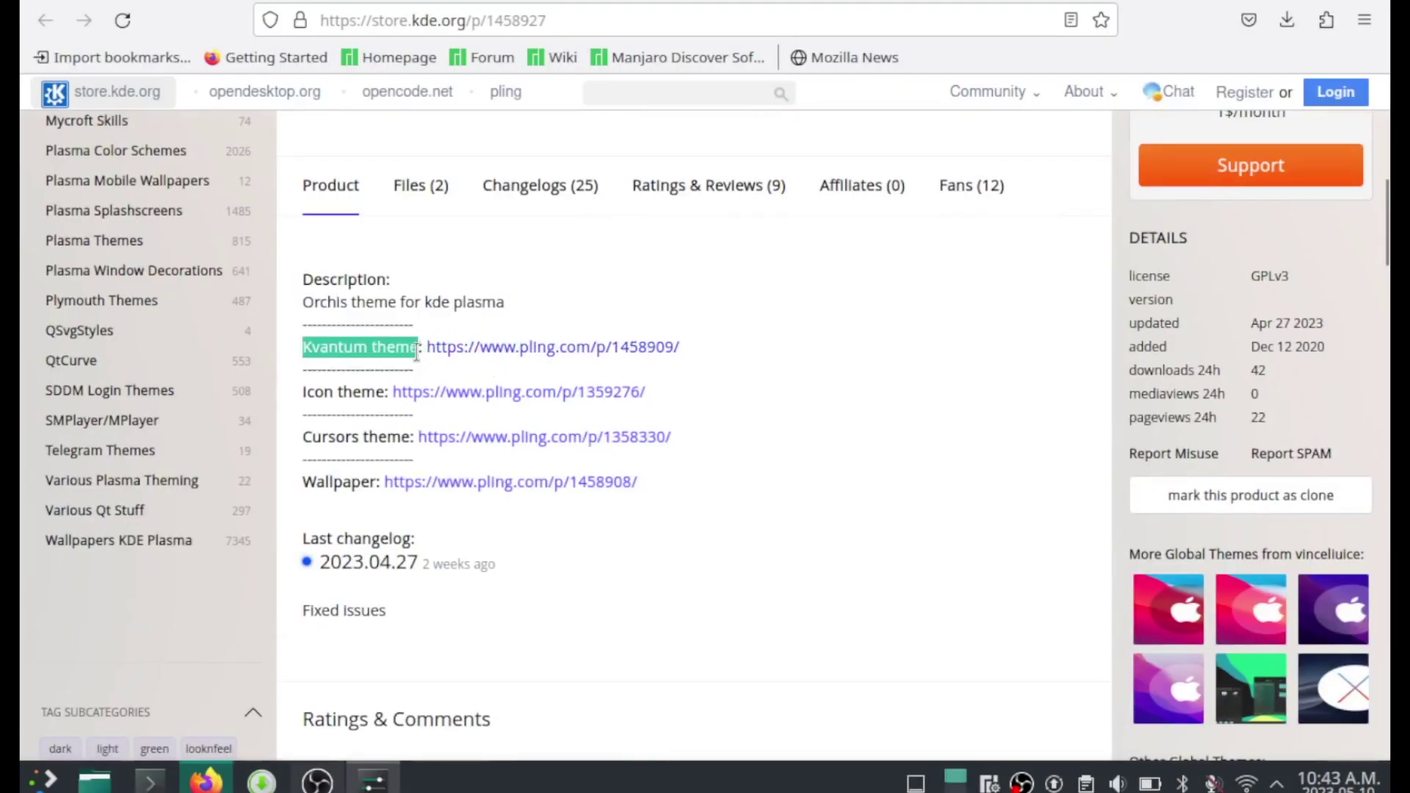
pyautogui.click(494, 345)
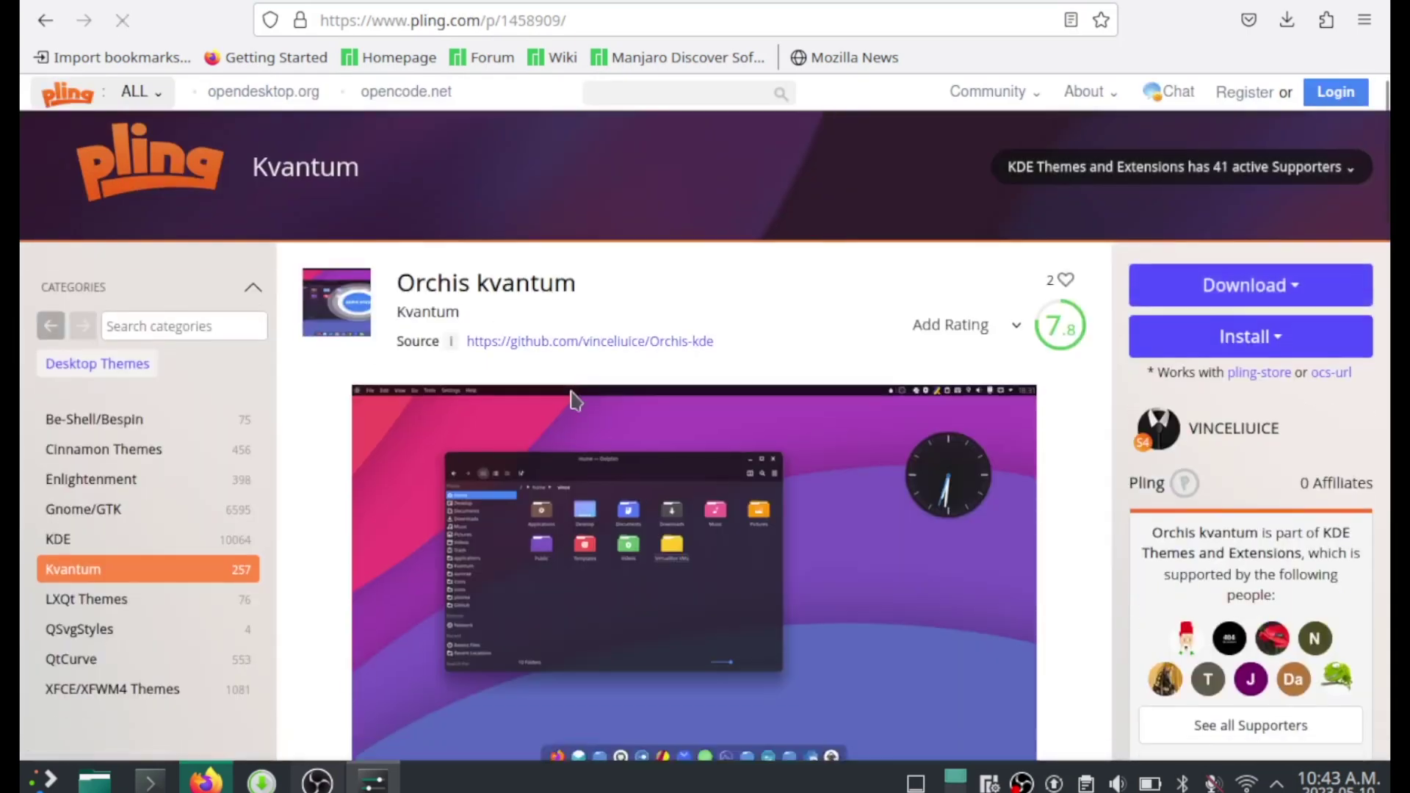
pyautogui.scroll(-5, 570, 397)
pyautogui.click(417, 476)
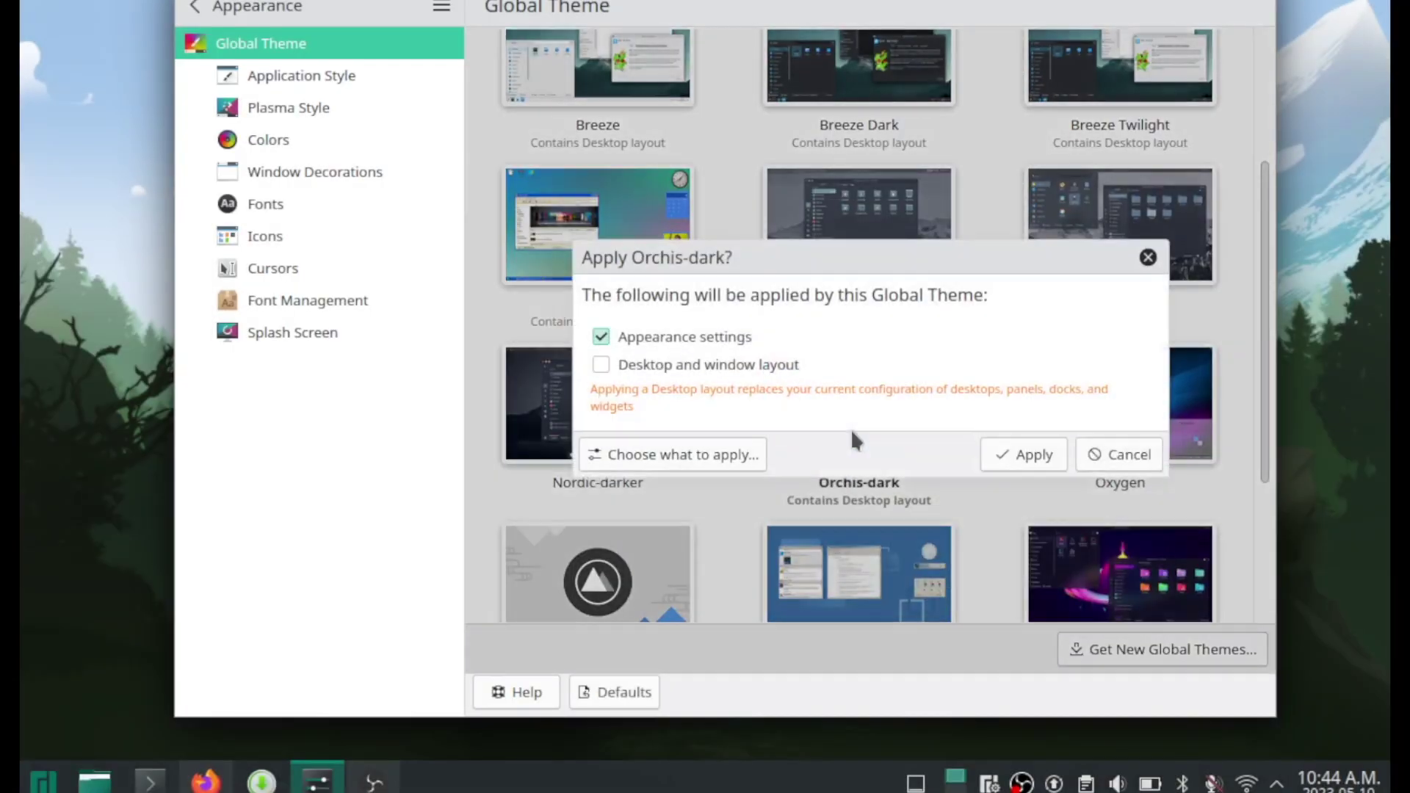
# Step: Apply Orchis-dark's appearance settings, then view its Plasma Style, Colors and Window Decorations pages
pyautogui.click(1025, 455)
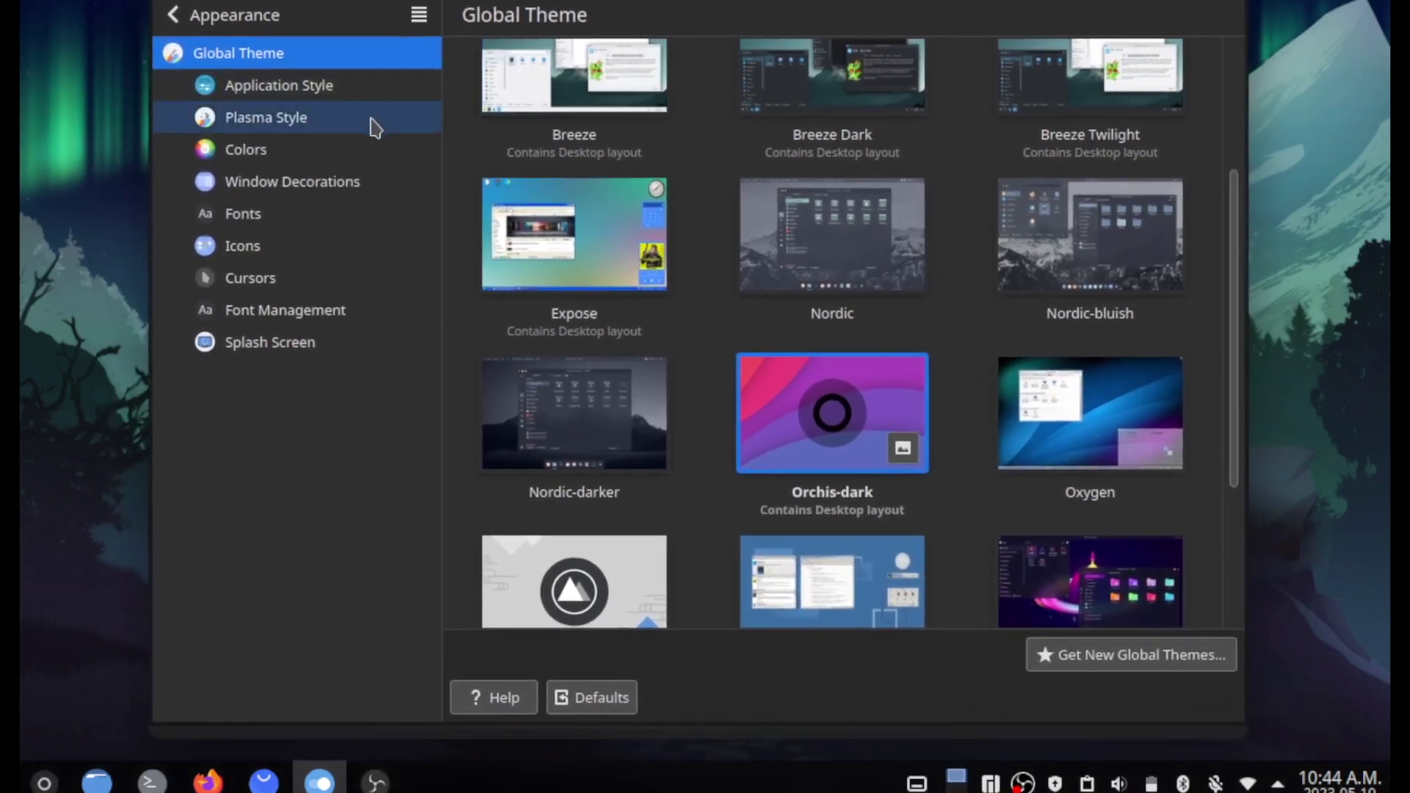
pyautogui.click(380, 125)
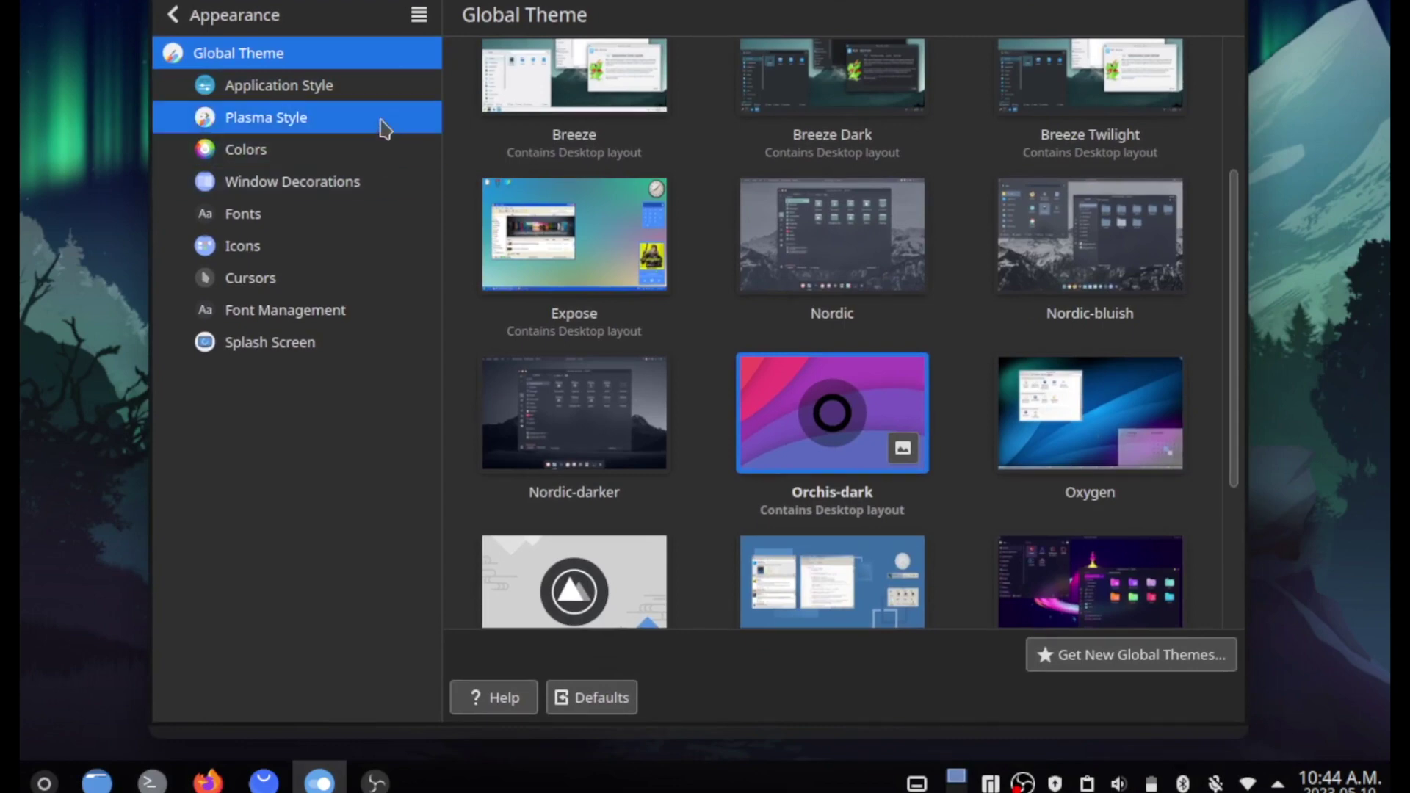
pyautogui.scroll(-2, 721, 384)
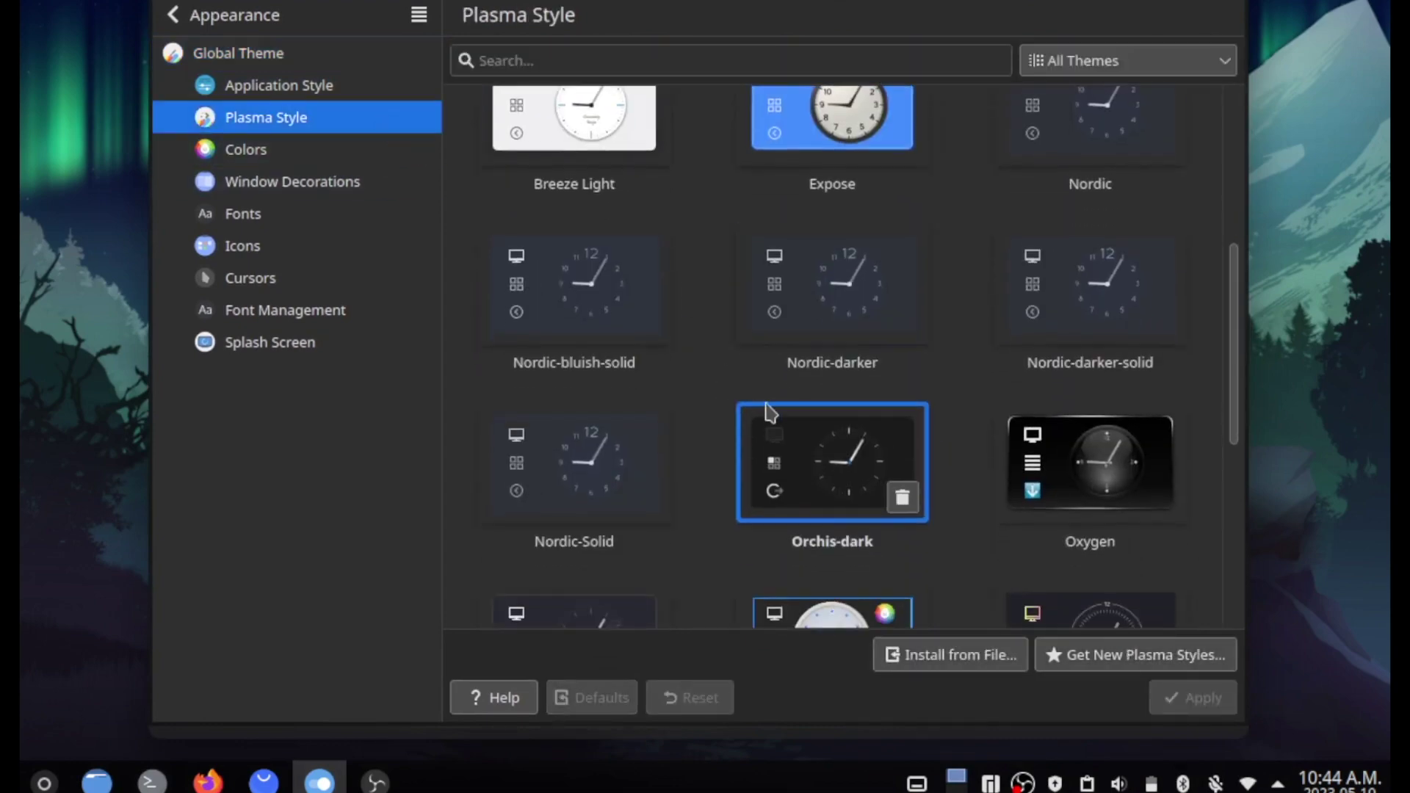
pyautogui.click(355, 147)
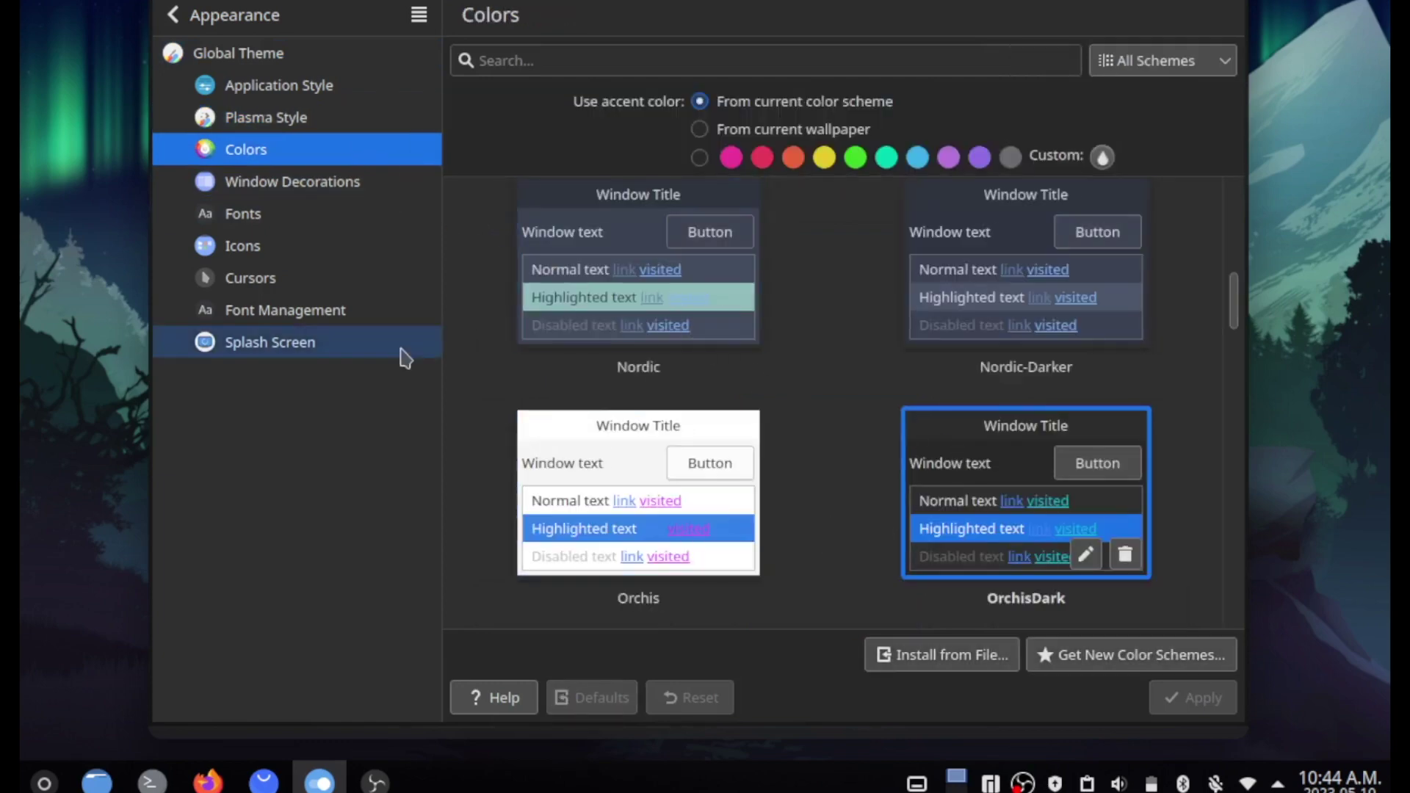
pyautogui.click(337, 192)
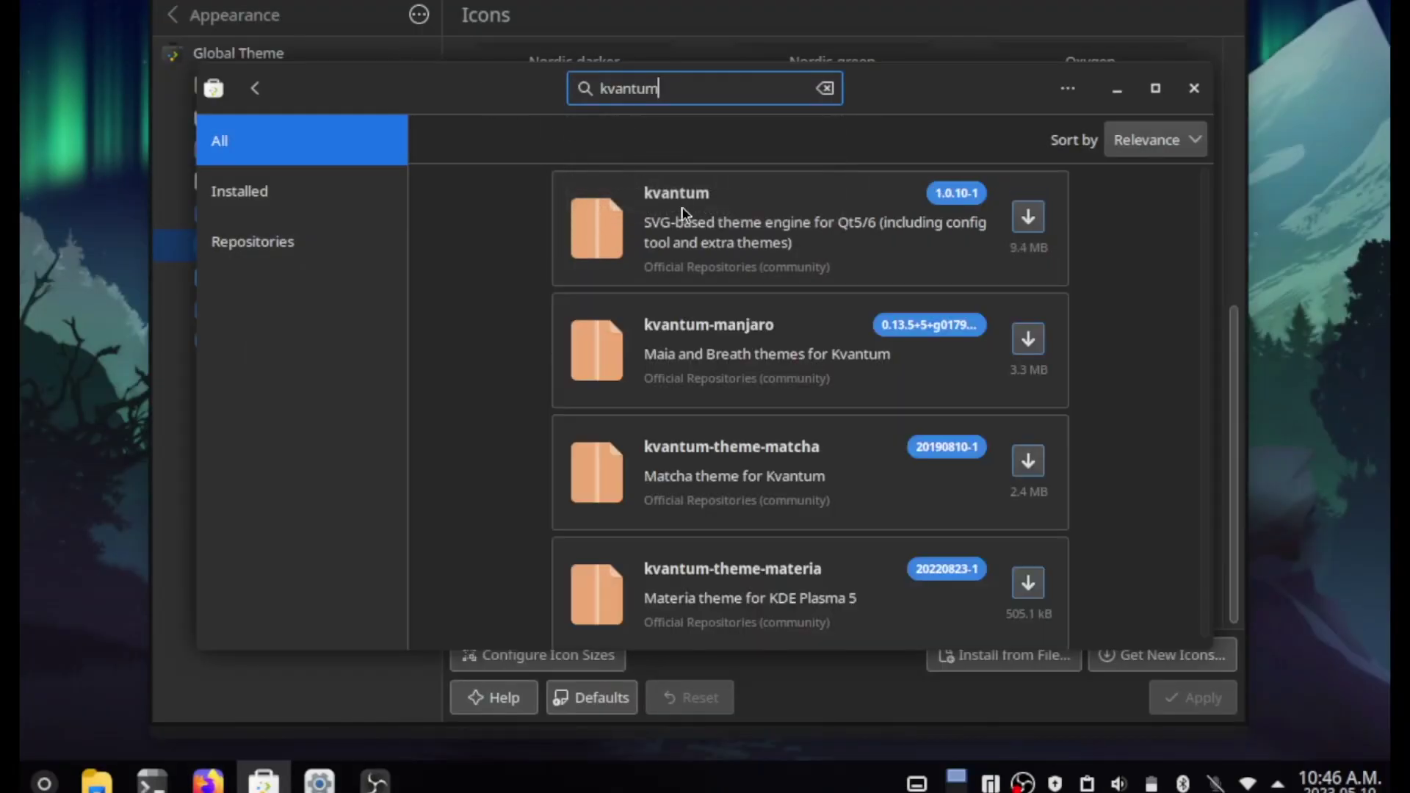
# Step: Install kvantum 1.0.10-1 from its package page, authorizing with the account password
pyautogui.click(768, 215)
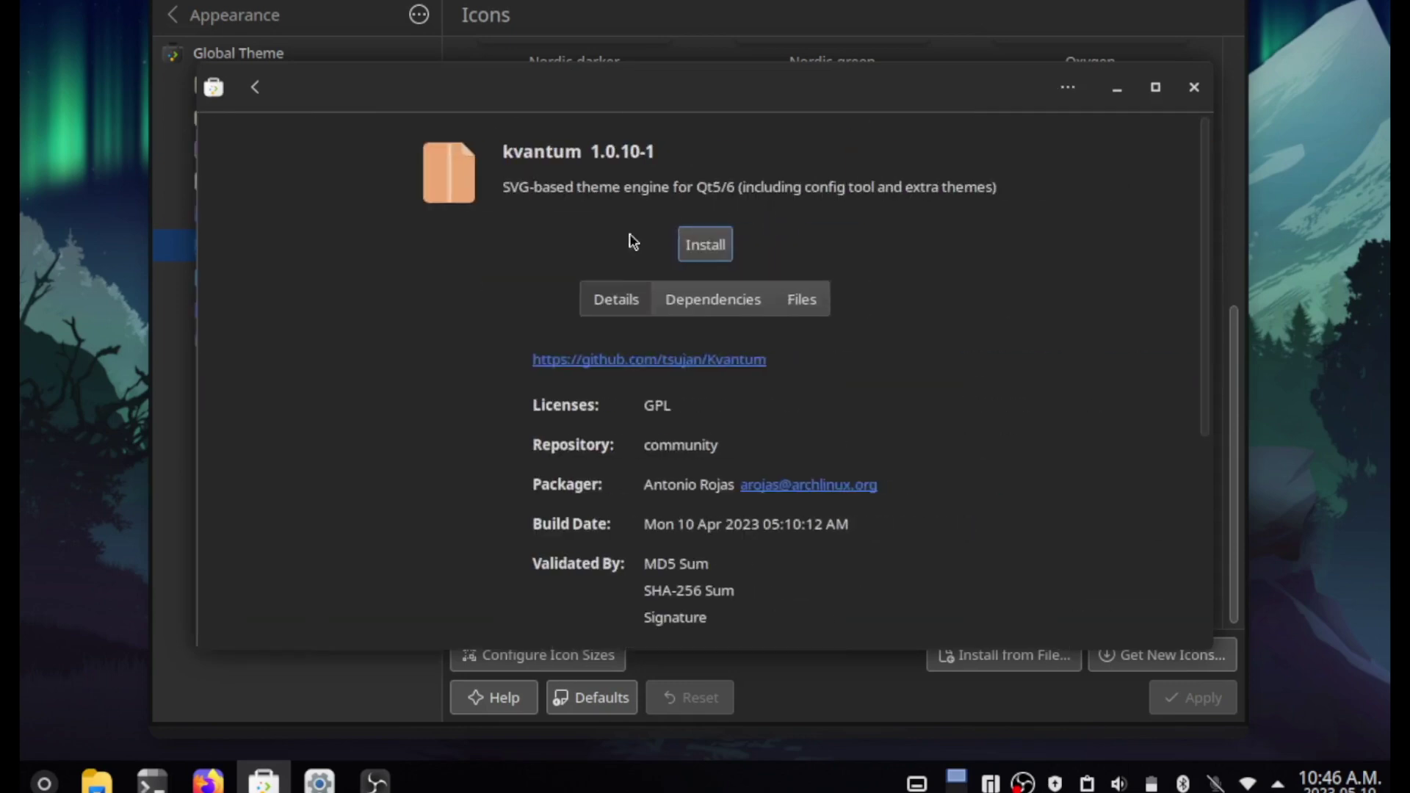
pyautogui.scroll(-1, 526, 357)
pyautogui.scroll(-1, 526, 357)
pyautogui.scroll(2, 526, 357)
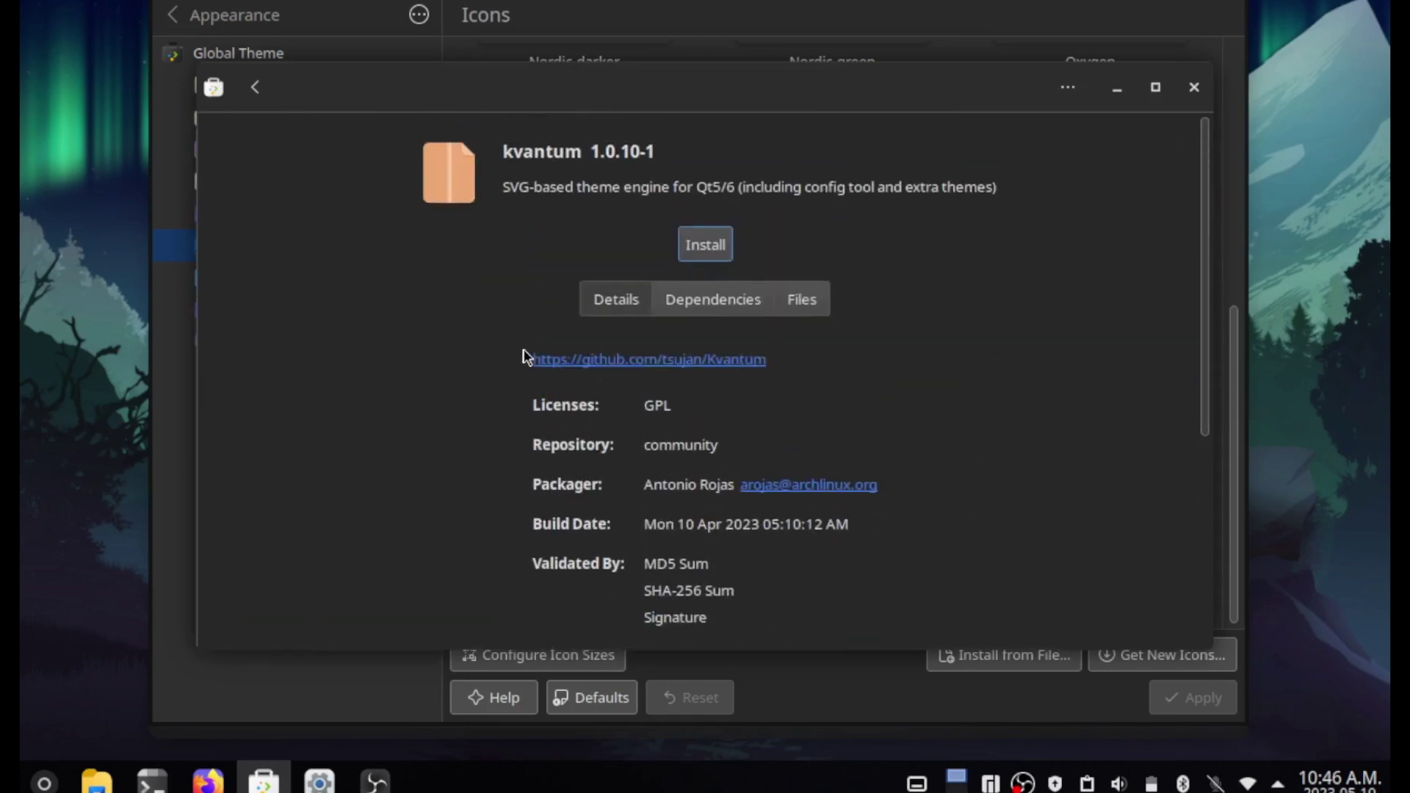
pyautogui.click(704, 245)
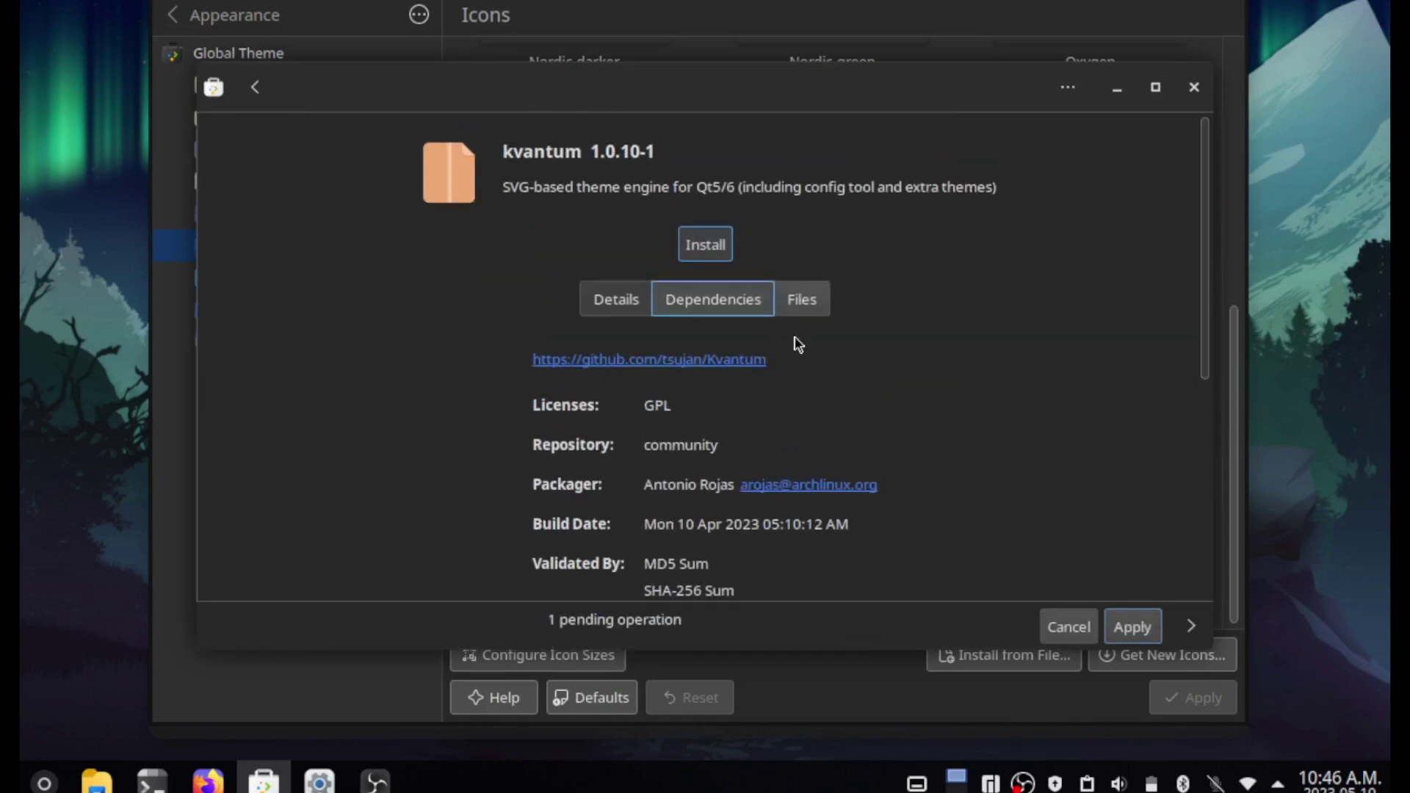
pyautogui.click(1135, 632)
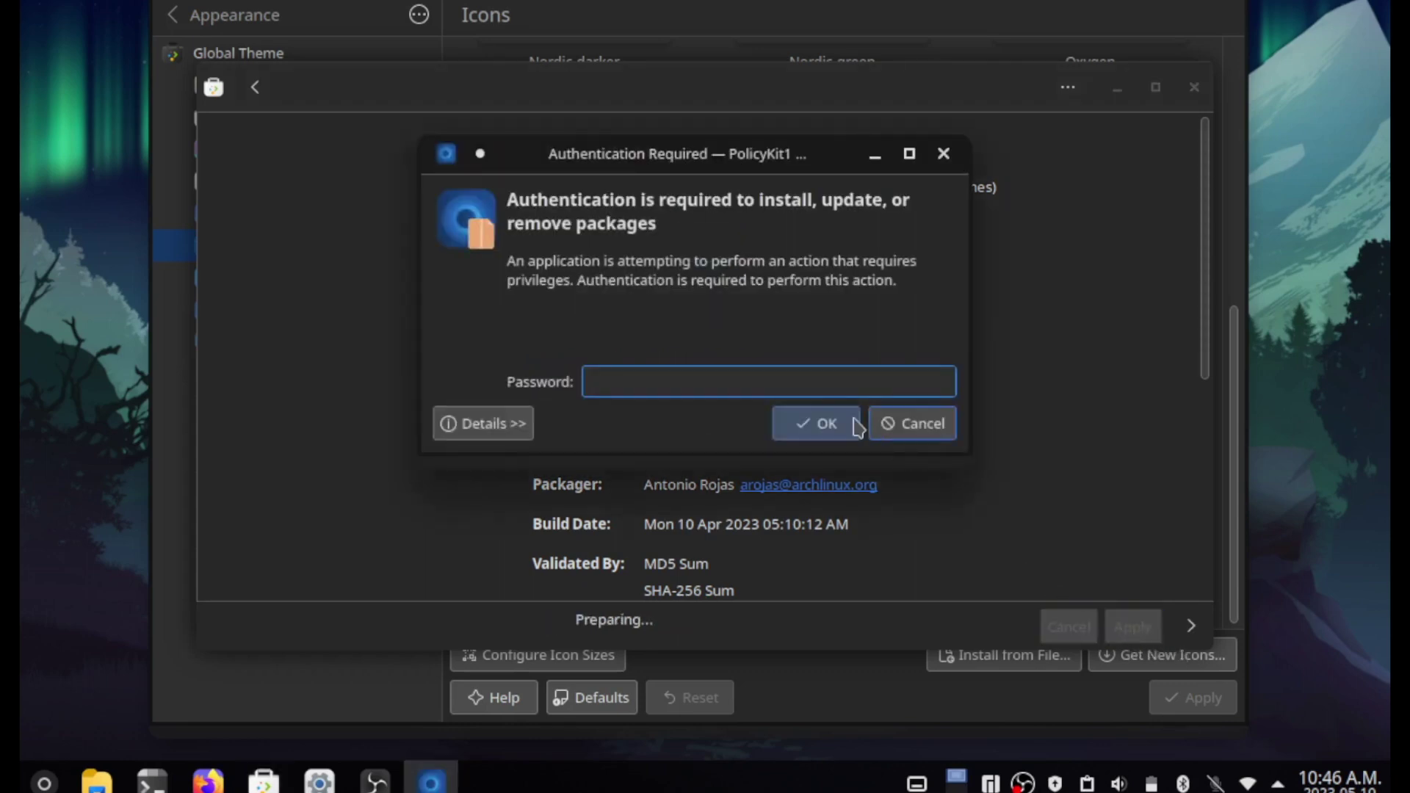
pyautogui.press('Return')
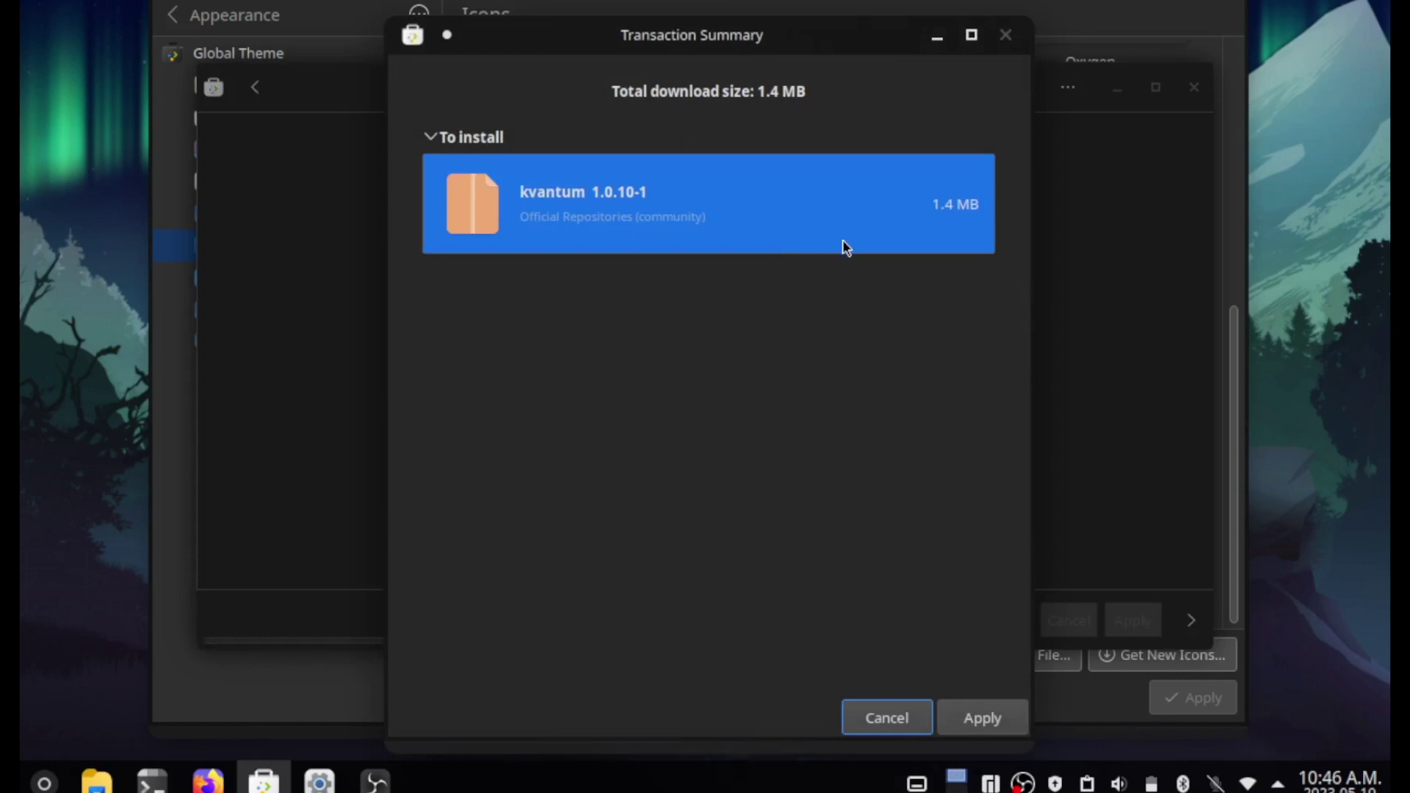
pyautogui.click(975, 717)
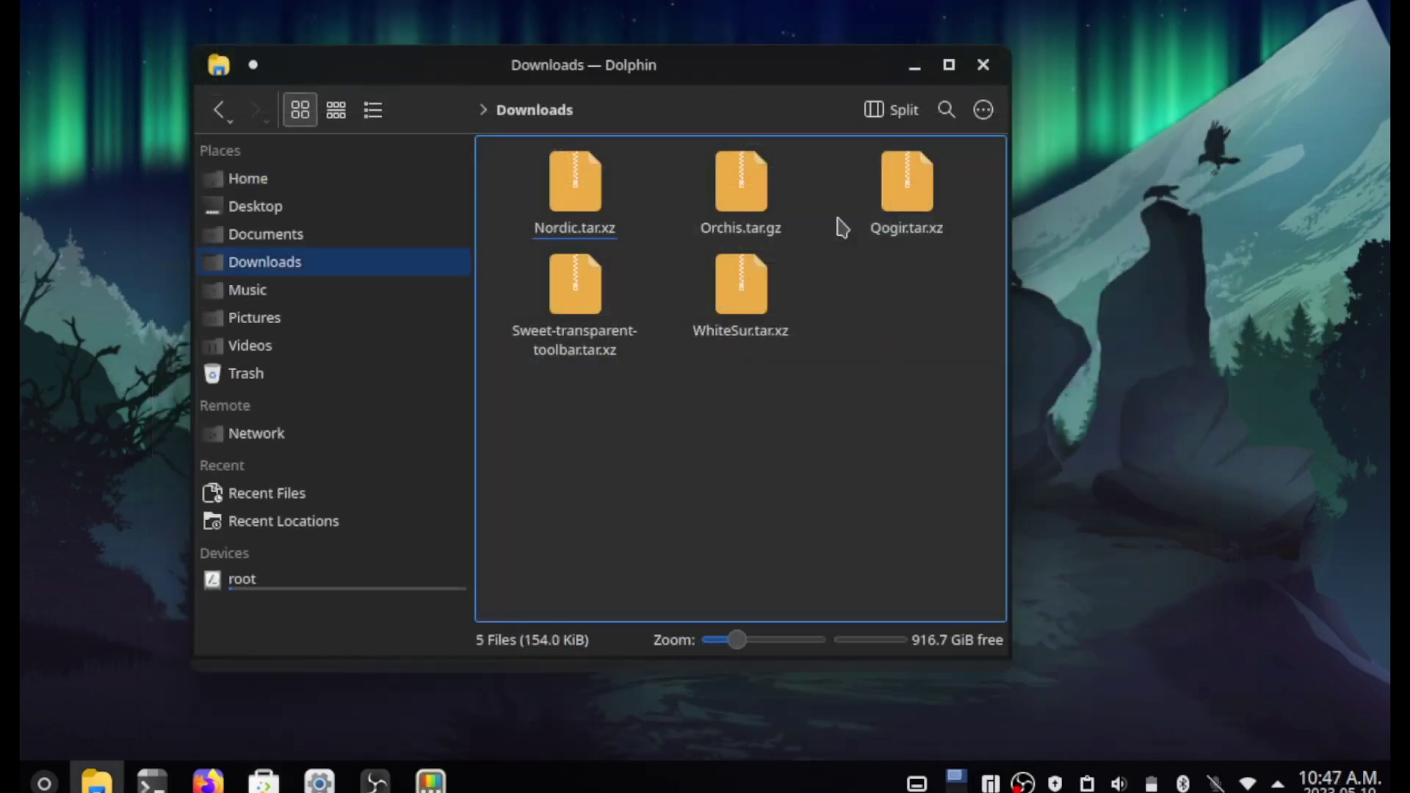
# Step: Extract Orchis.tar.gz here from its context menu, autodetecting a subfolder
pyautogui.click(740, 174)
pyautogui.rightClick(740, 174)
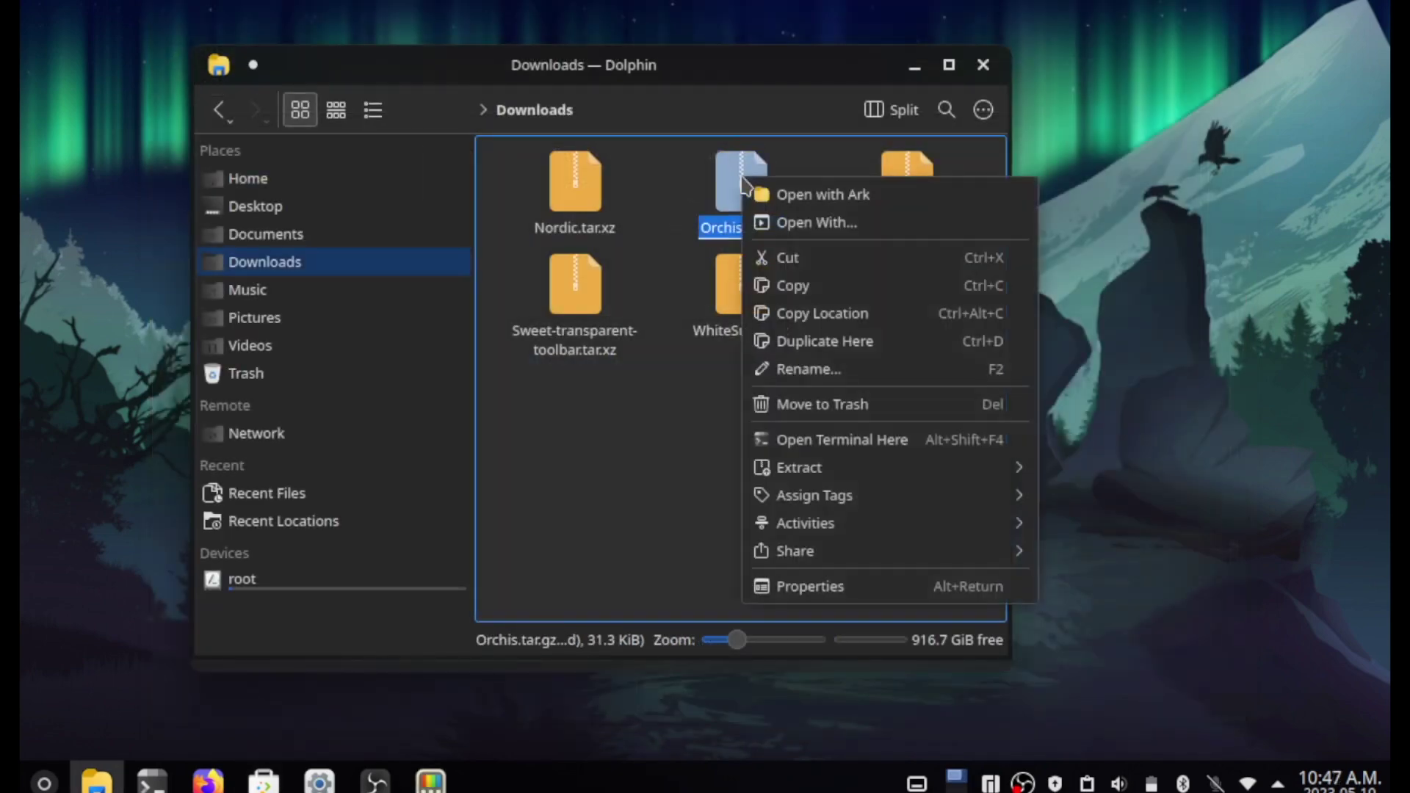
pyautogui.moveTo(900, 478)
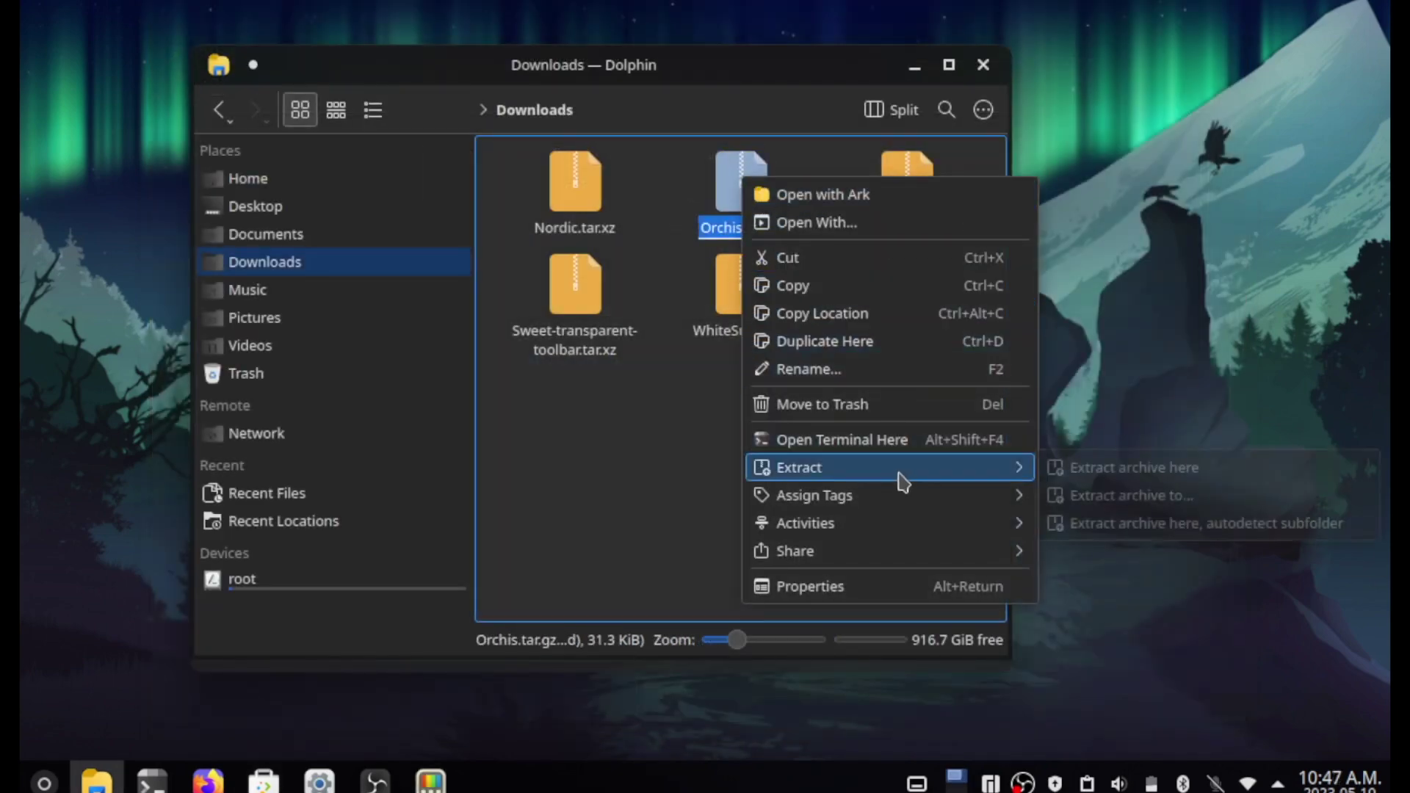
pyautogui.click(1124, 523)
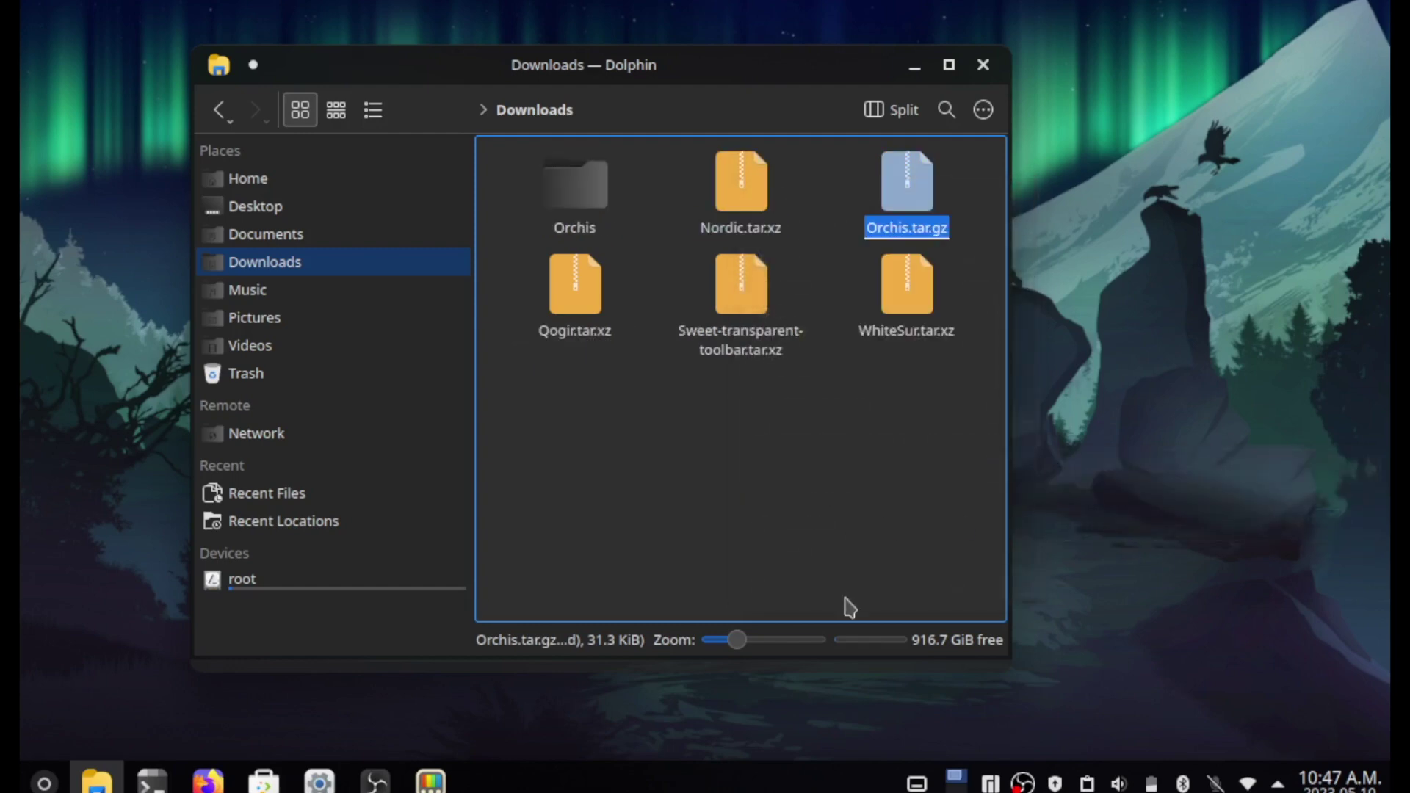
# Step: Install the Kvantum theme from the Downloads/Orchis/Orchis-dark folder
pyautogui.hotkey('alt', 'Tab')
pyautogui.click(449, 238)
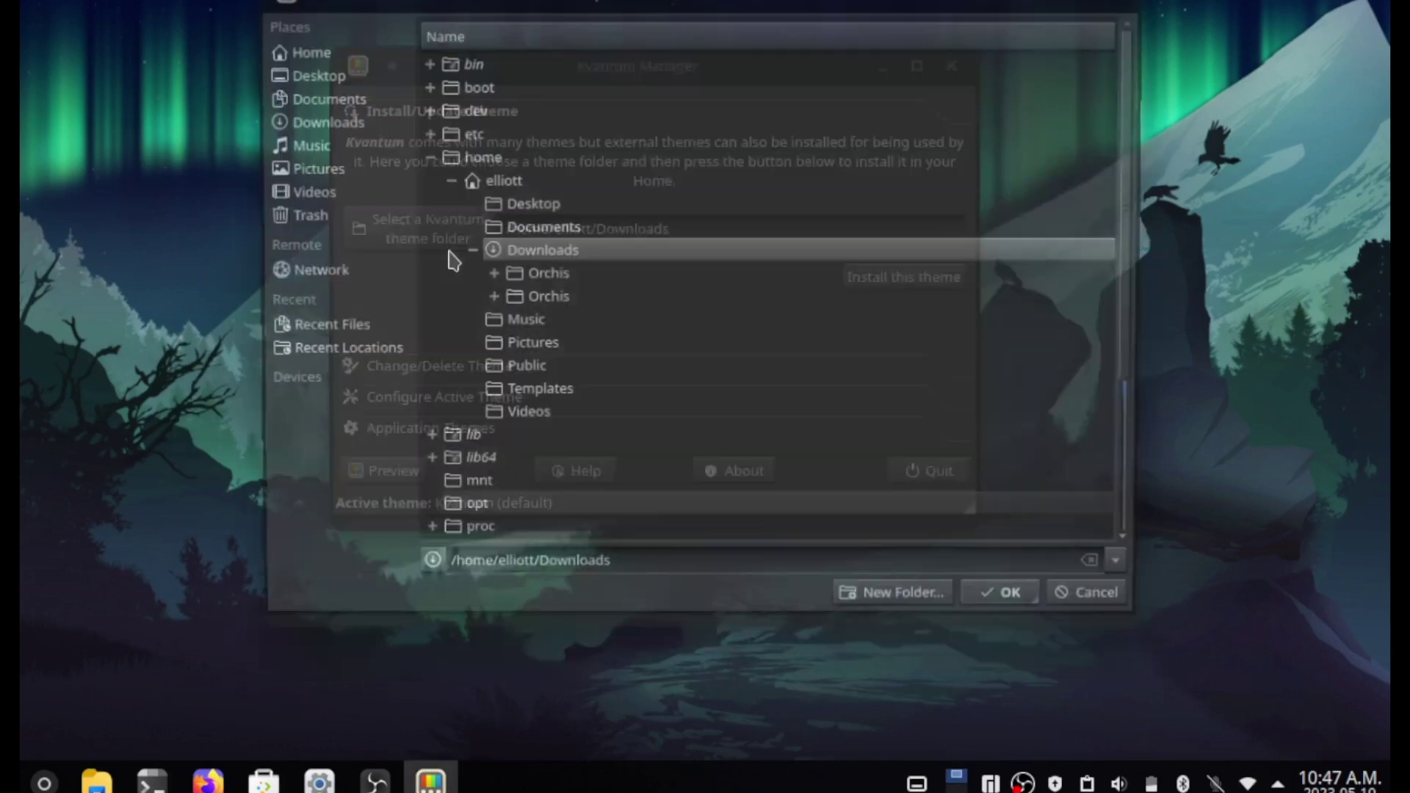
pyautogui.click(490, 276)
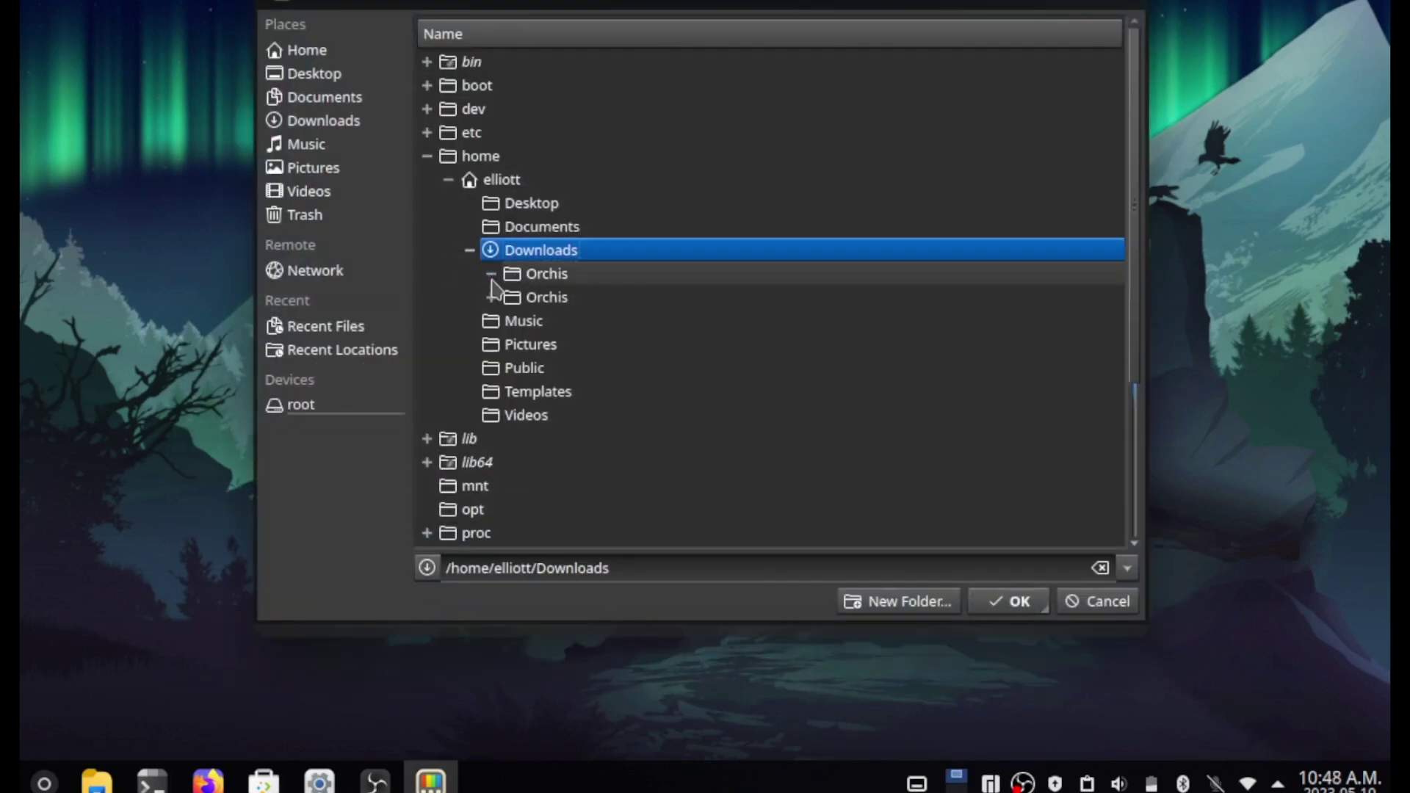
pyautogui.click(494, 281)
pyautogui.click(491, 299)
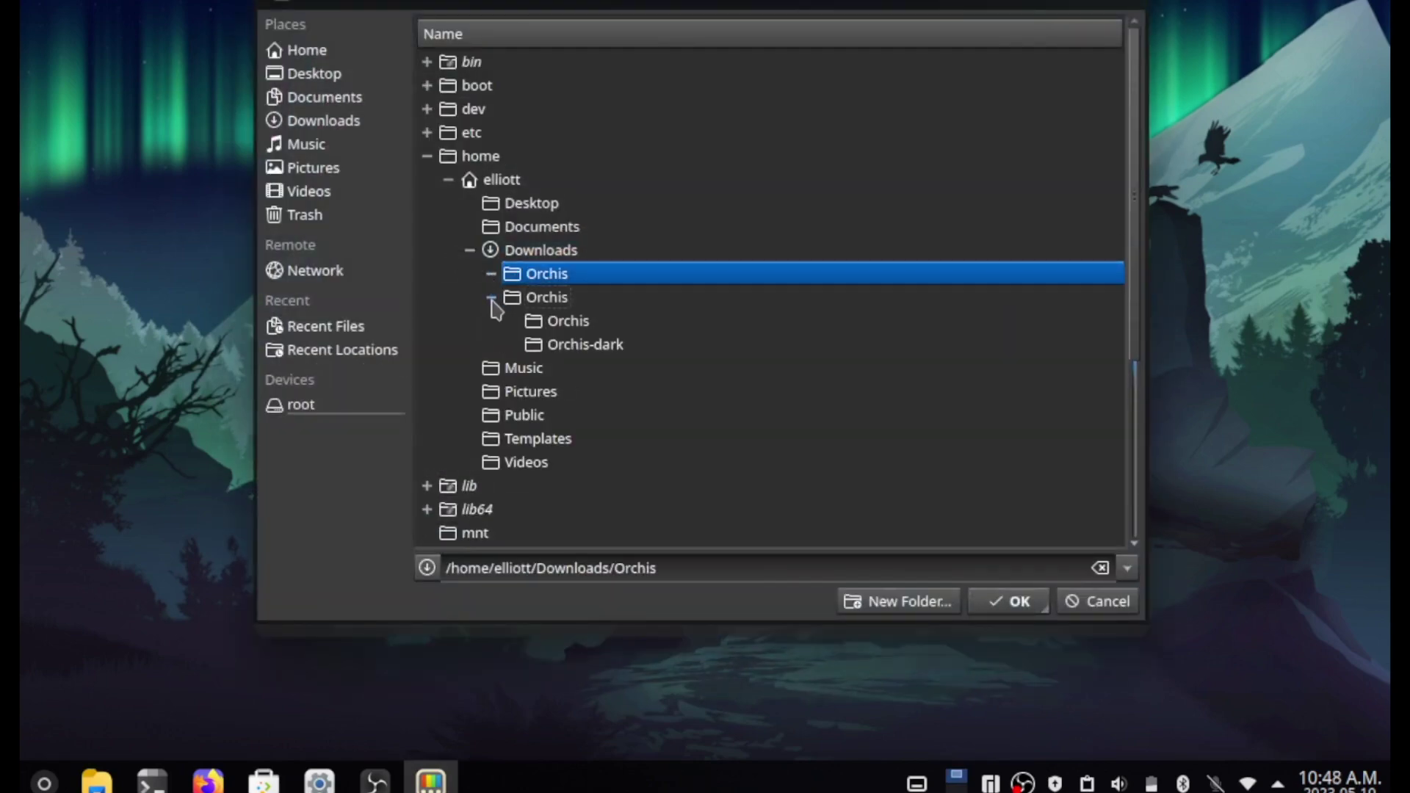
pyautogui.click(597, 345)
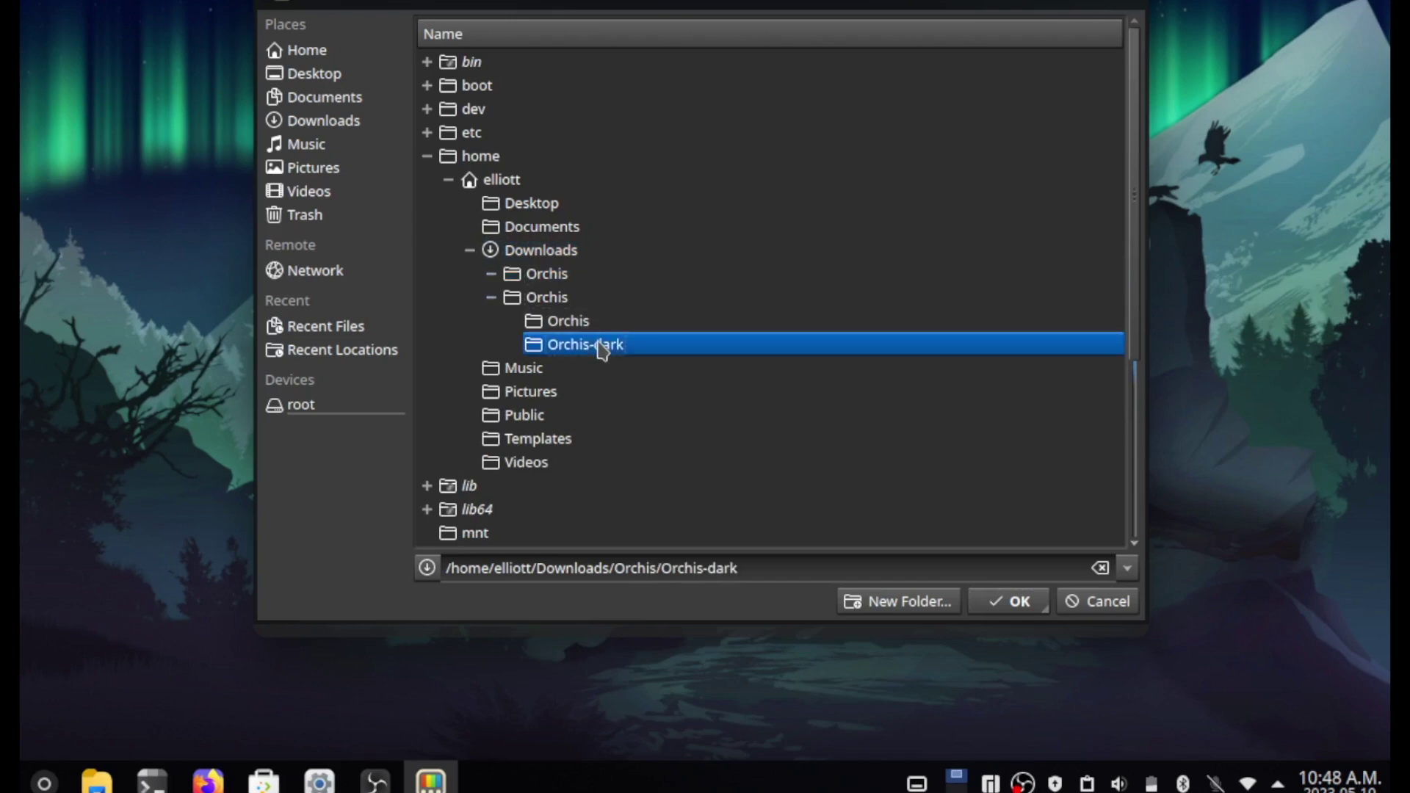
pyautogui.click(1020, 614)
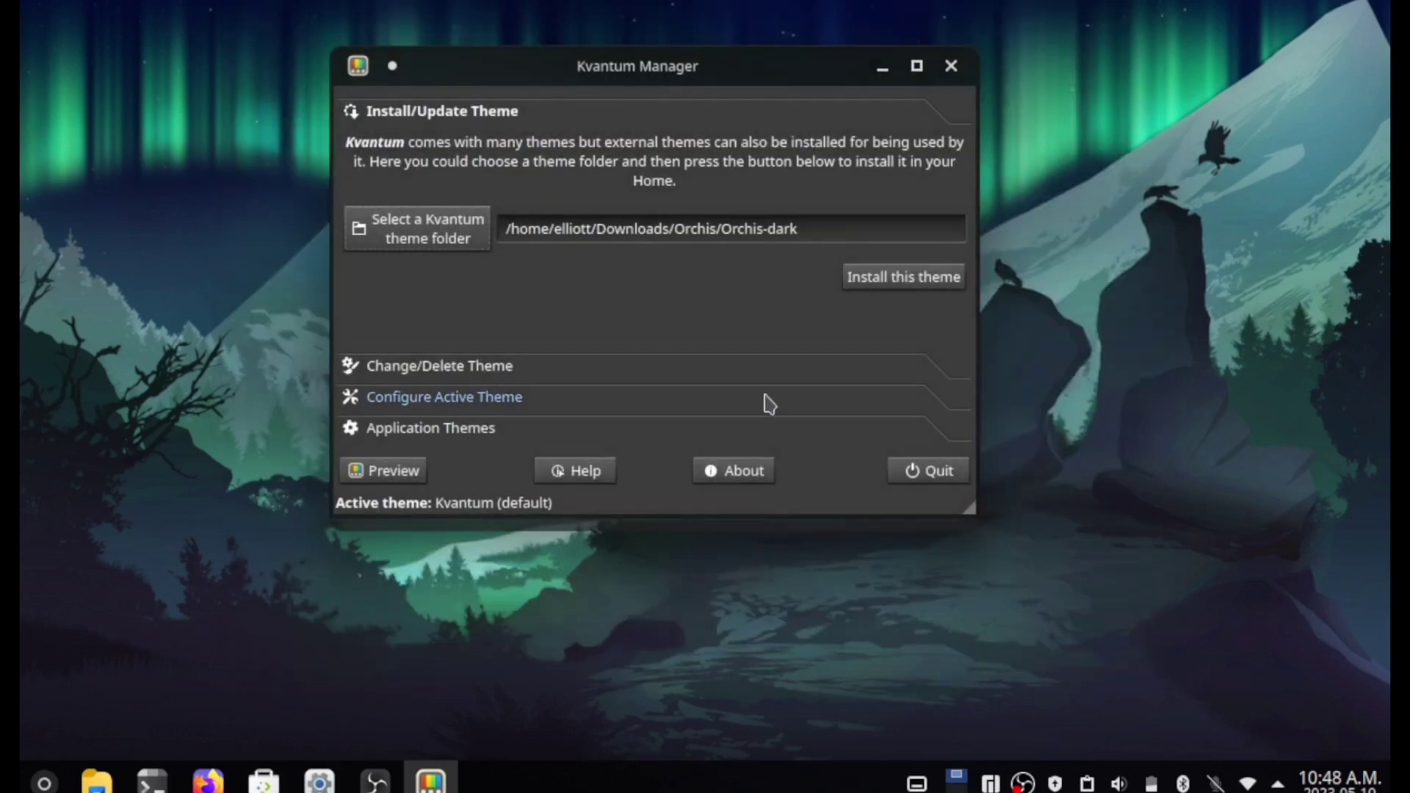
pyautogui.click(904, 289)
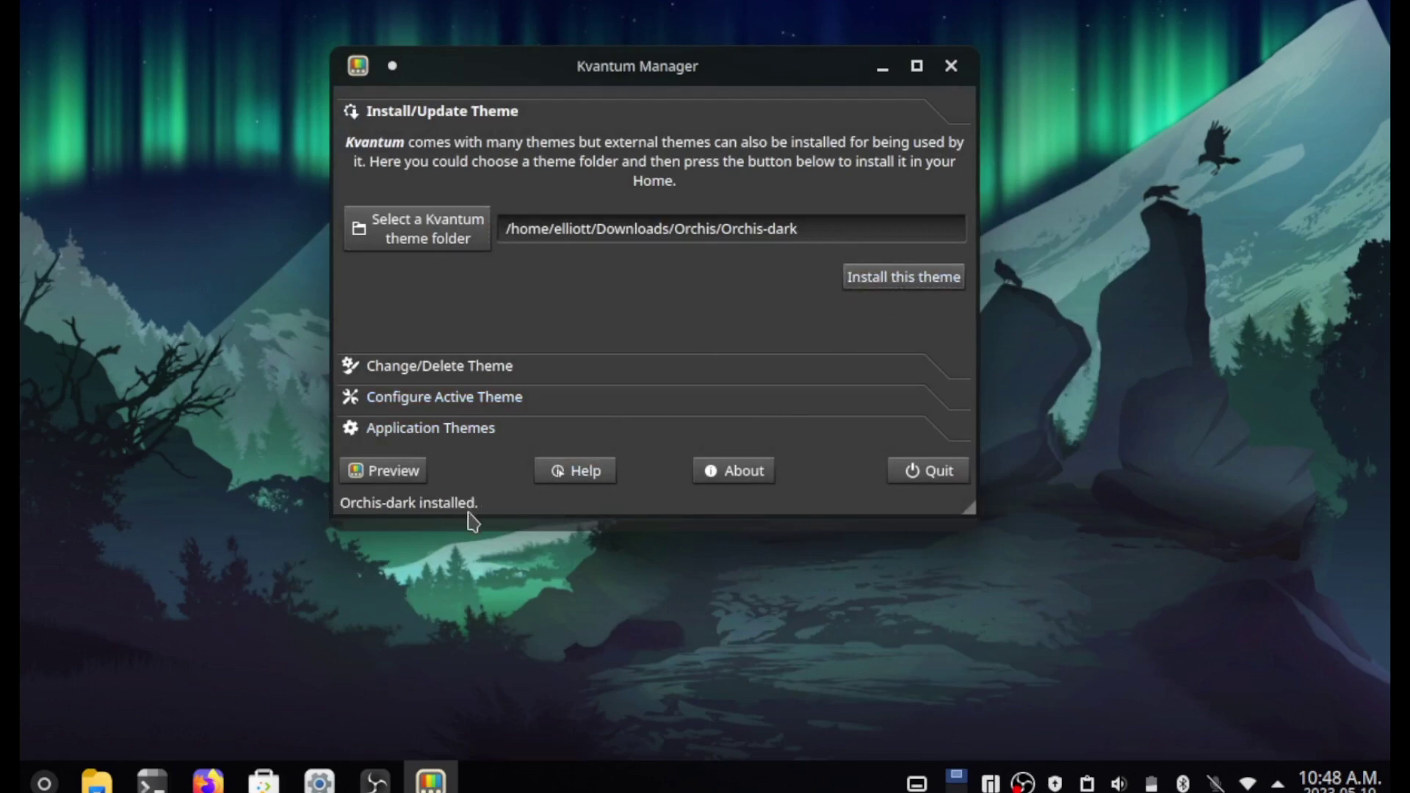
# Step: Pick Orchis-dark under Change/Delete Theme and make it the active Kvantum theme
pyautogui.click(475, 368)
pyautogui.click(624, 179)
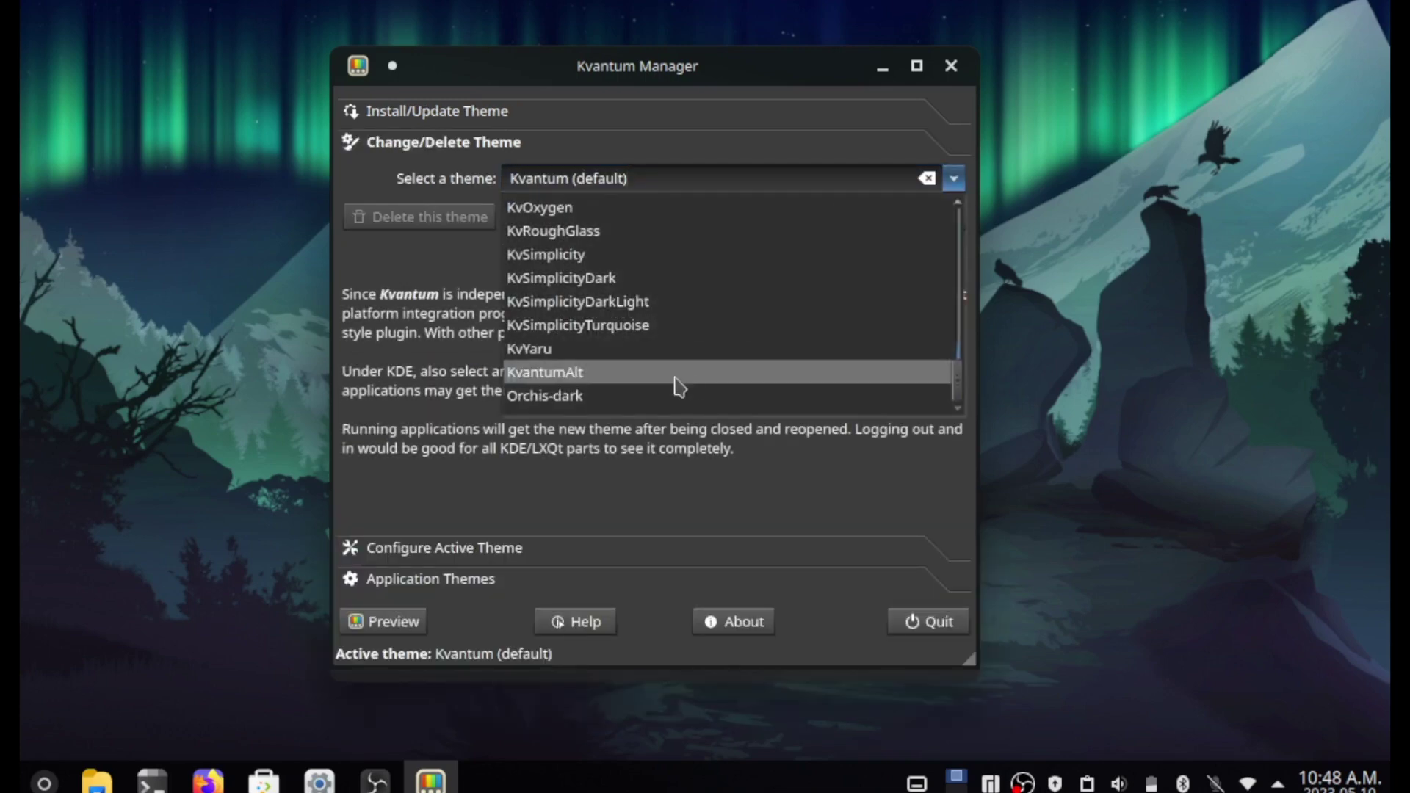
pyautogui.click(632, 400)
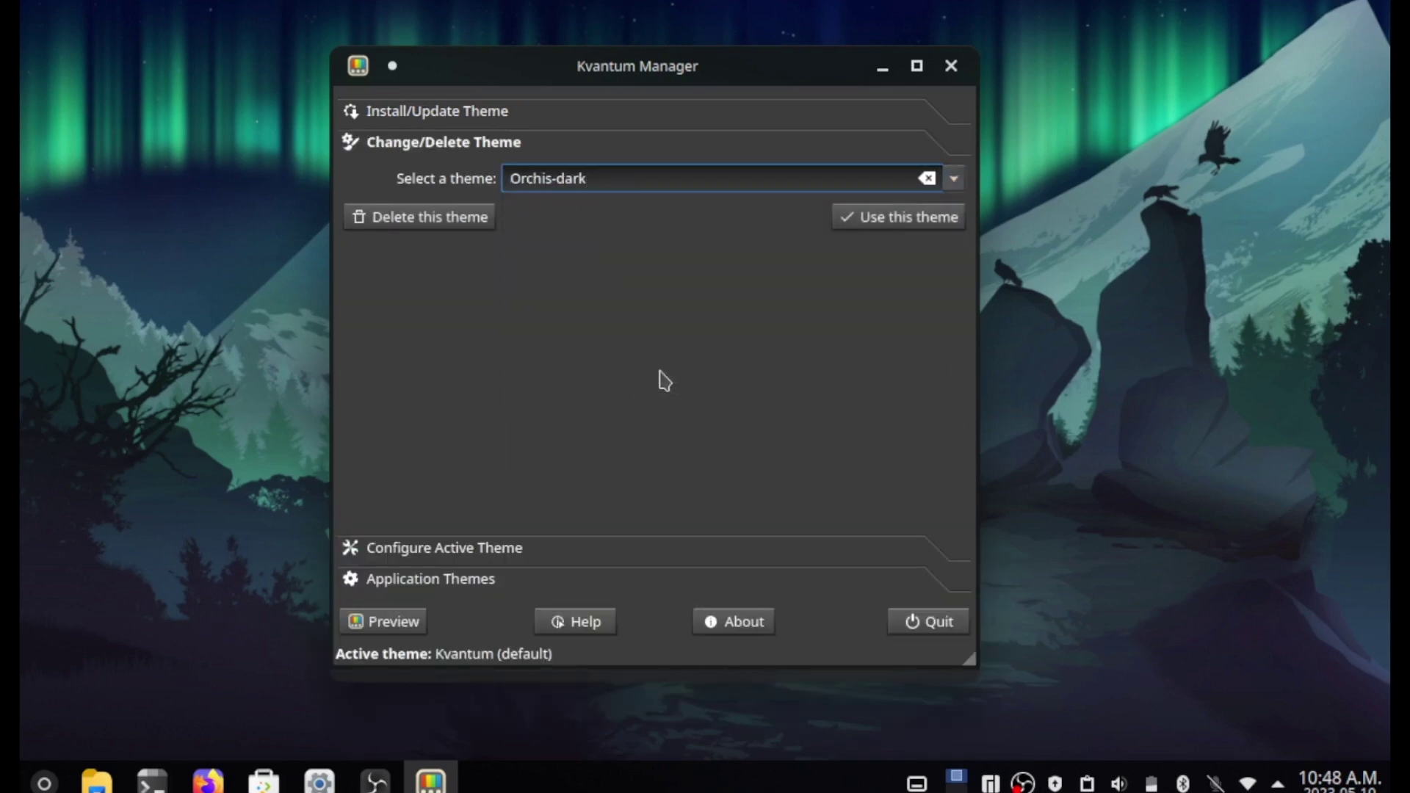
pyautogui.click(910, 215)
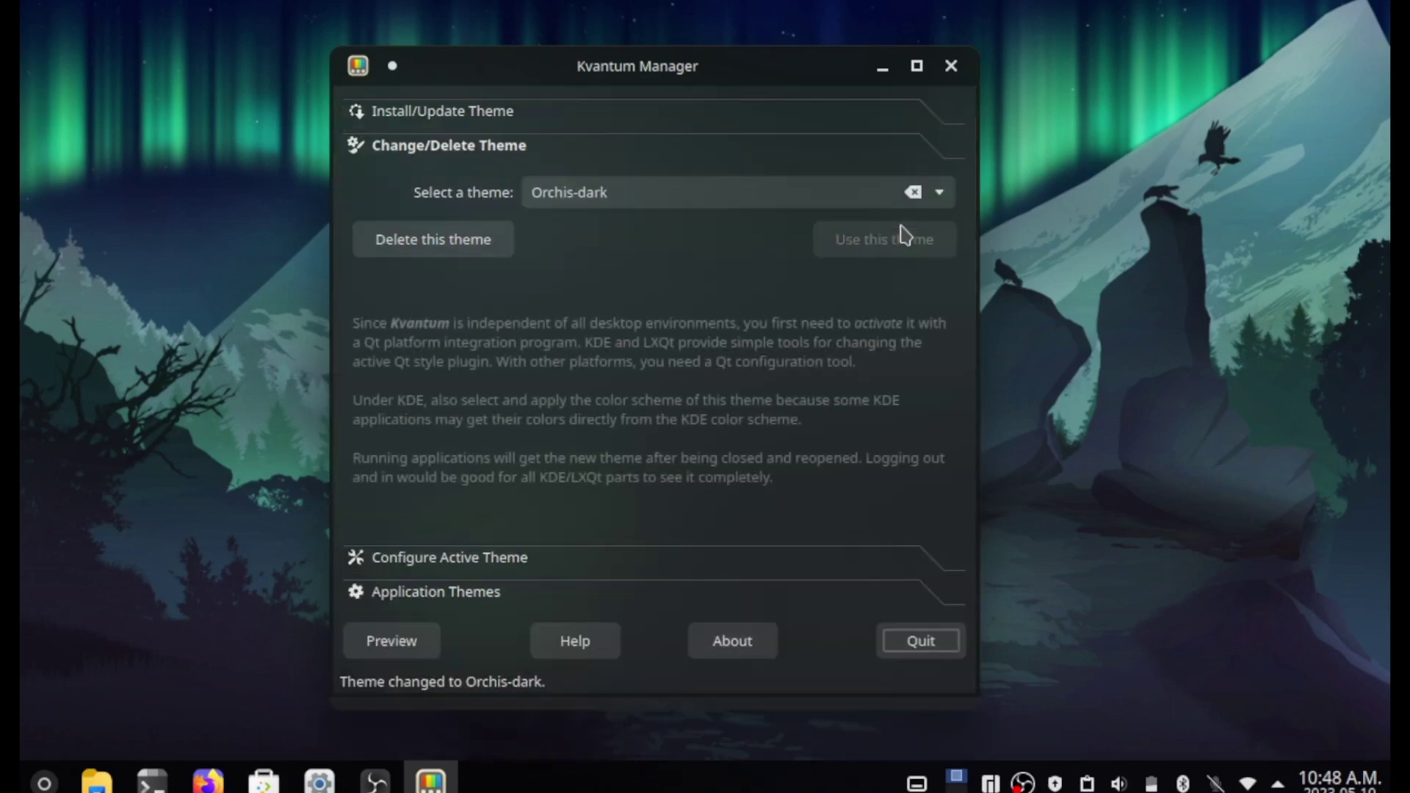
# Step: Launch System Settings via a 'system s' search and open Appearance > Application Style
pyautogui.press('super')
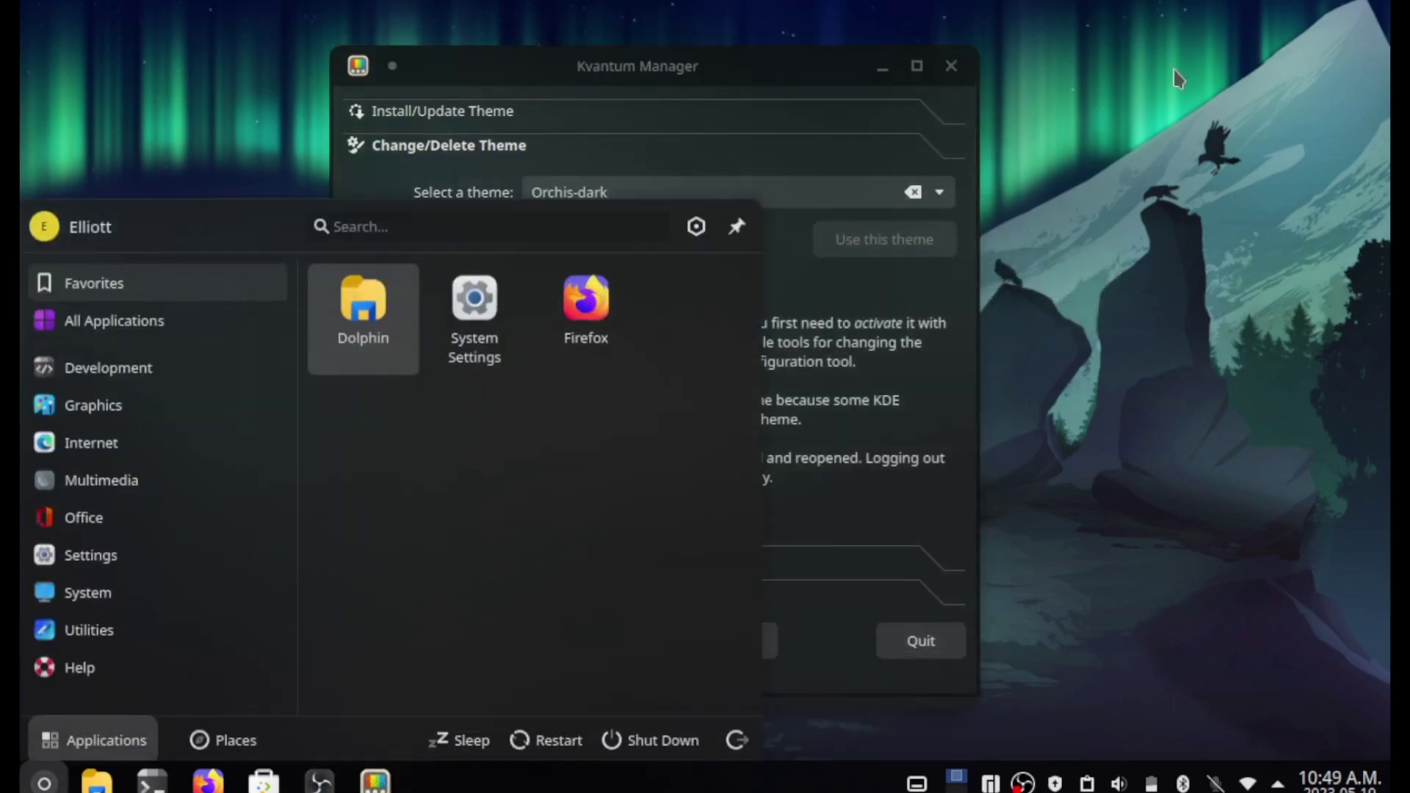
pyautogui.write('system s')
pyautogui.press('Return')
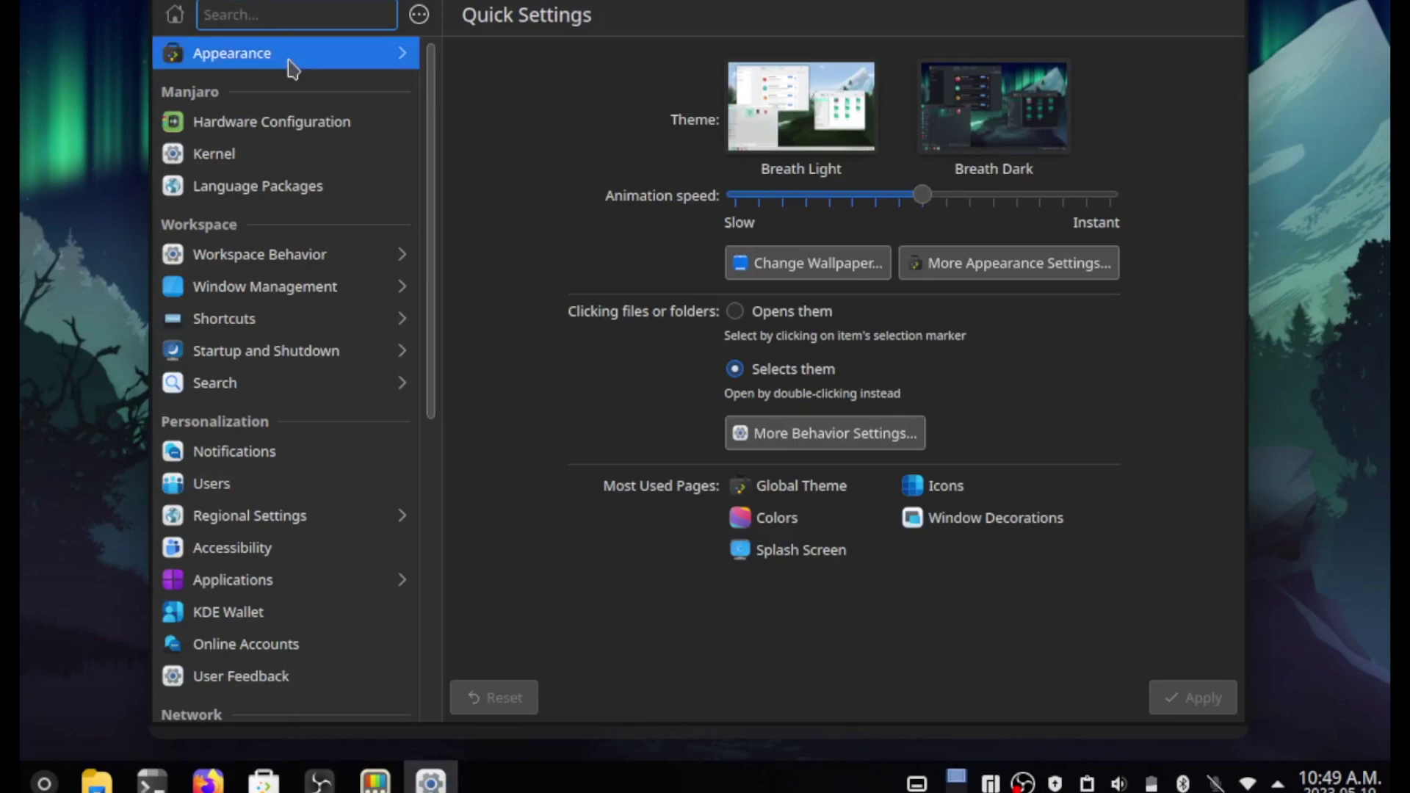
pyautogui.click(292, 59)
pyautogui.click(340, 98)
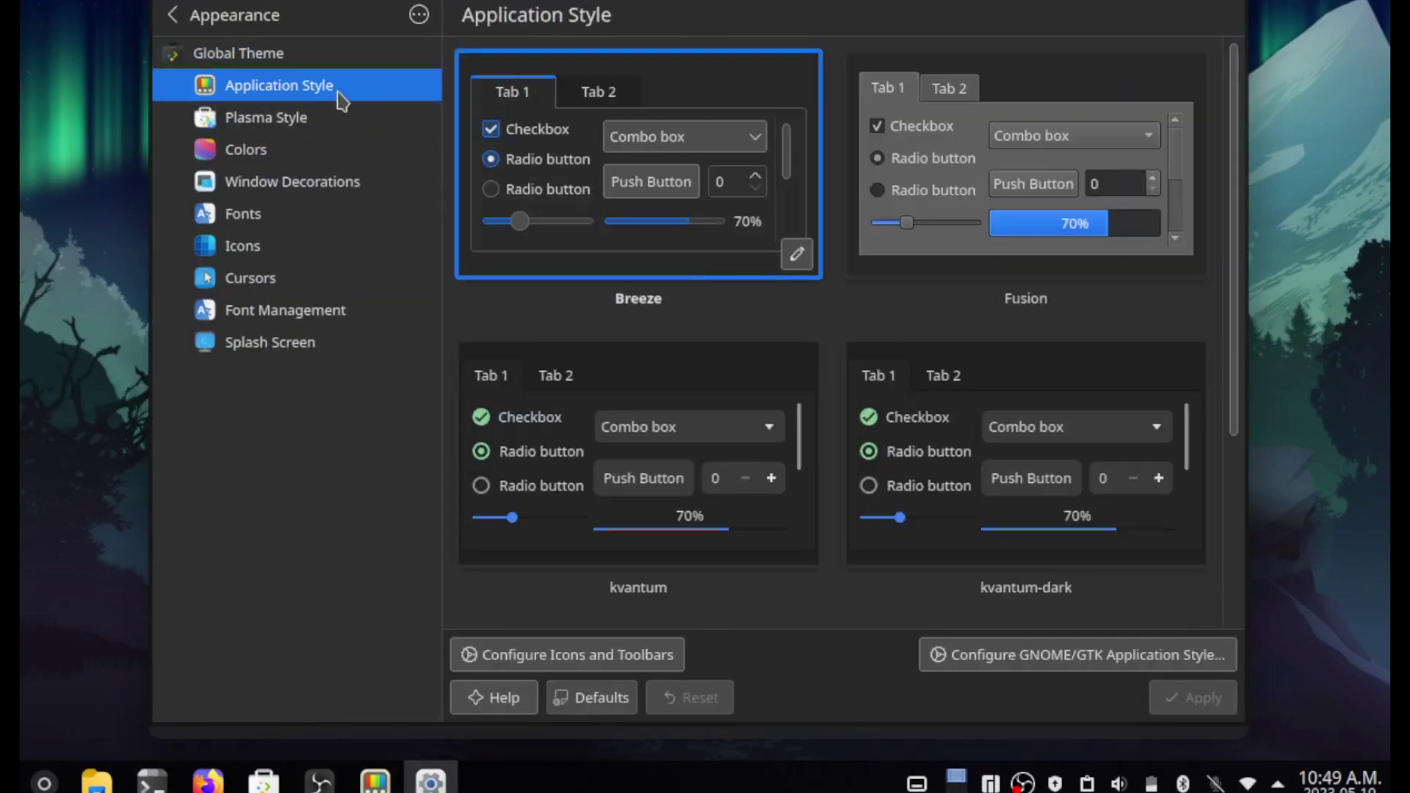
# Step: Pick the kvantum-dark tile in the application style grid
pyautogui.scroll(-3, 734, 331)
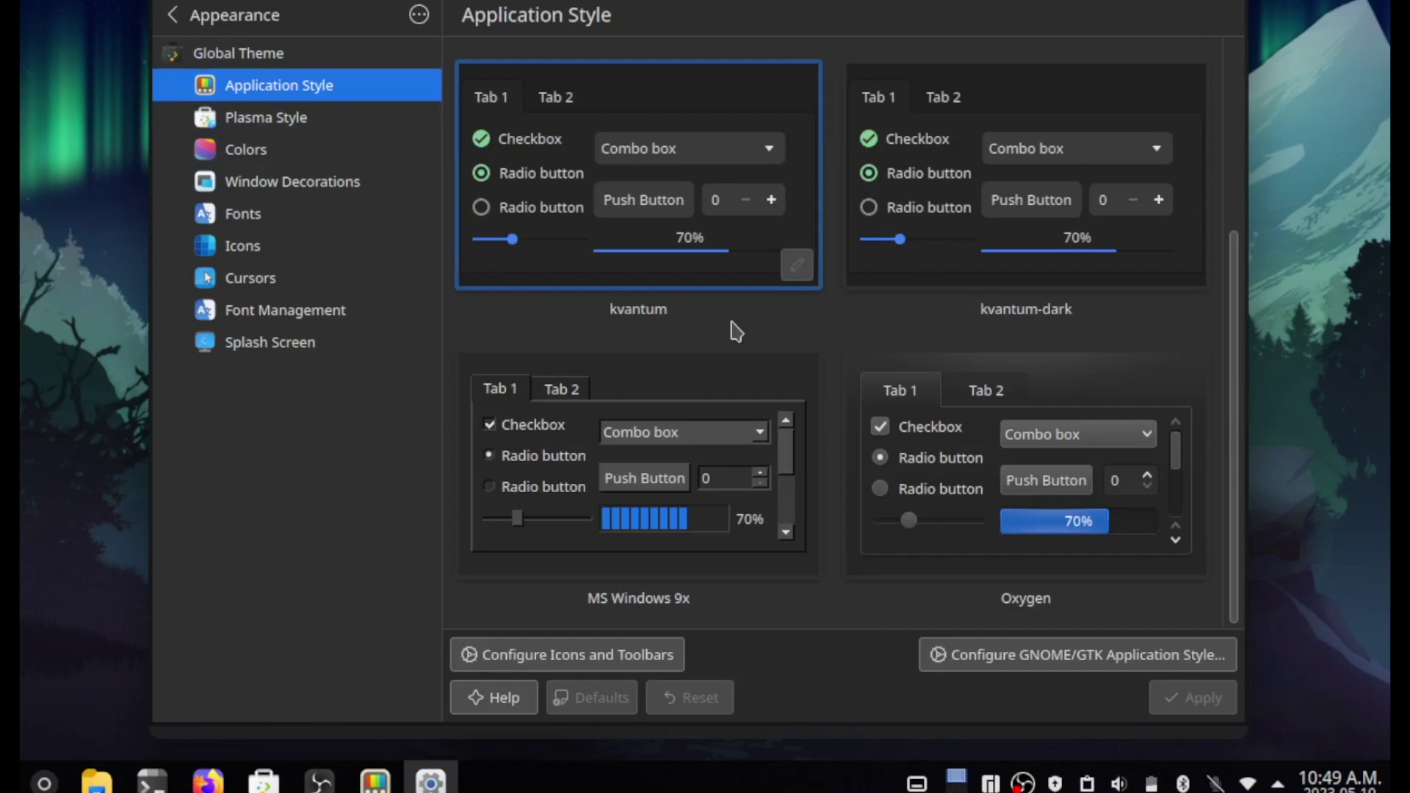
pyautogui.scroll(3, 729, 336)
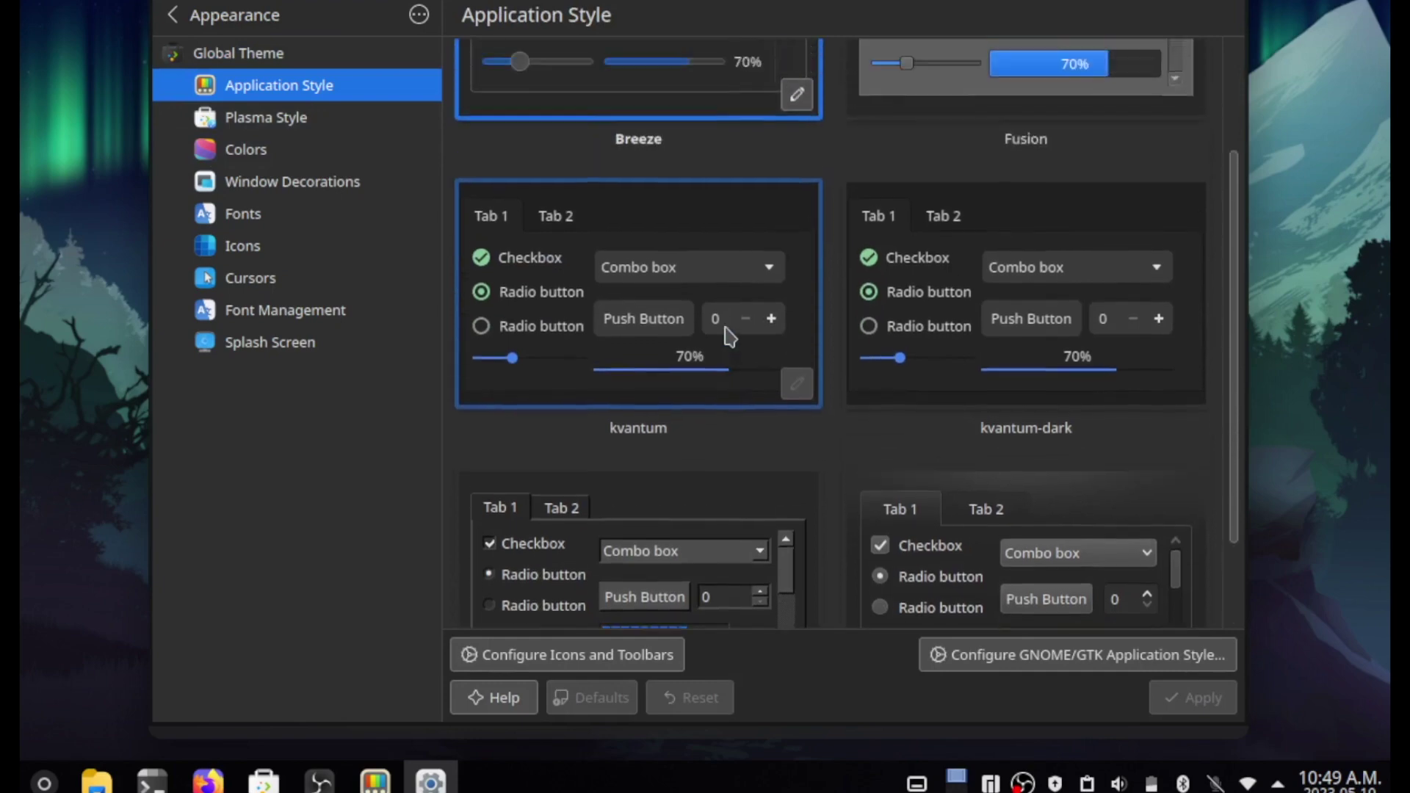
pyautogui.click(1007, 412)
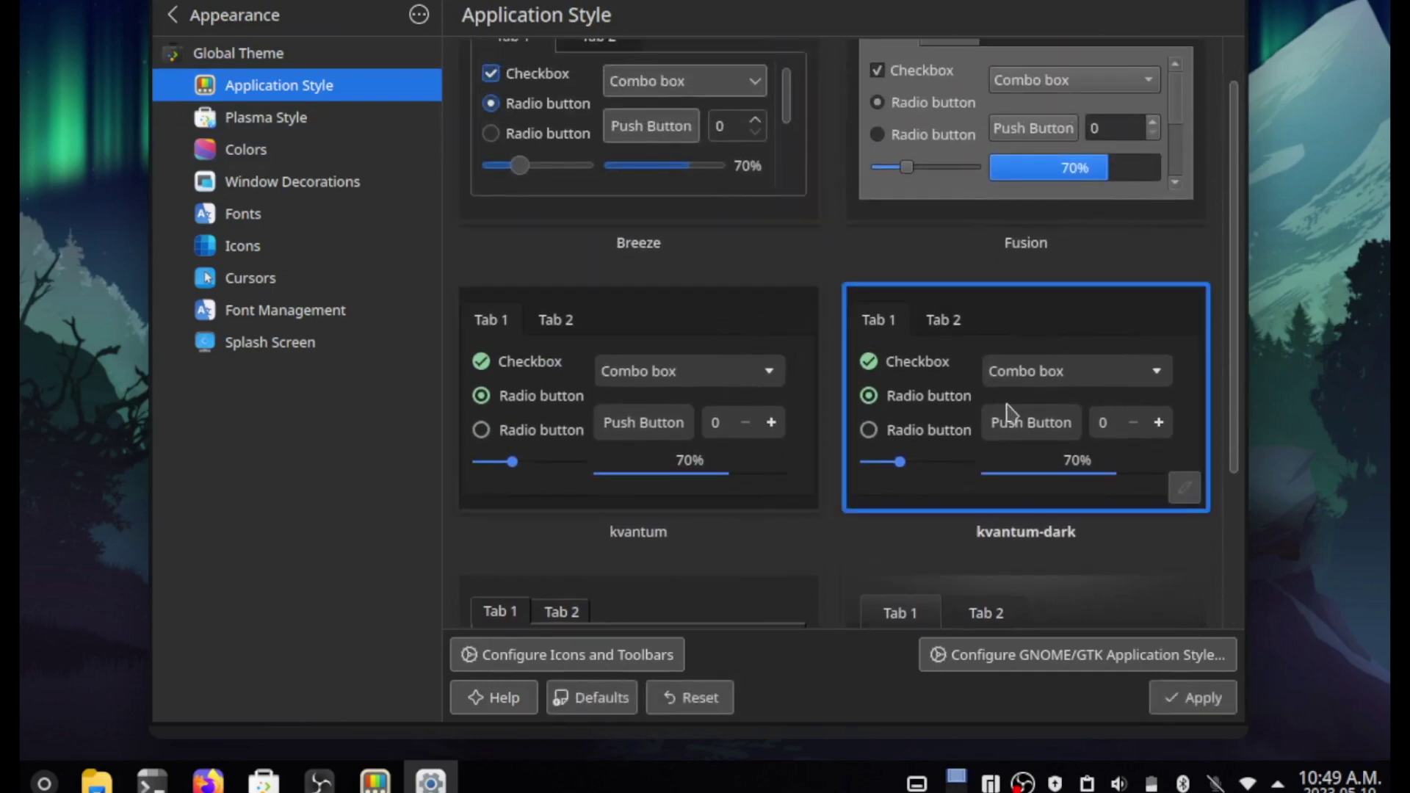
# Step: Apply kvantum-dark, then move the Orchis folder window and narrow Dolphin's Places sidebar
pyautogui.click(1184, 704)
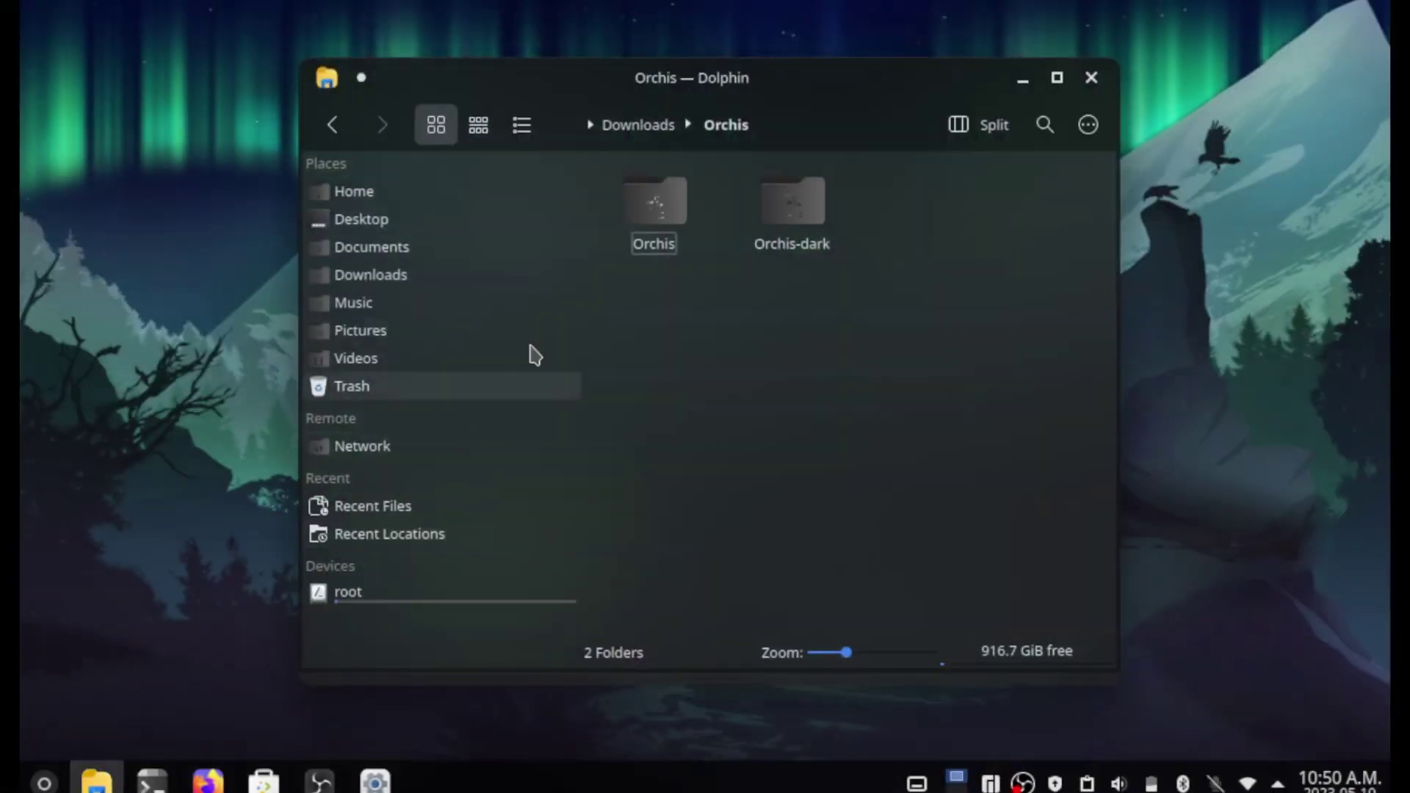
pyautogui.moveTo(539, 89); pyautogui.dragTo(561, 62)
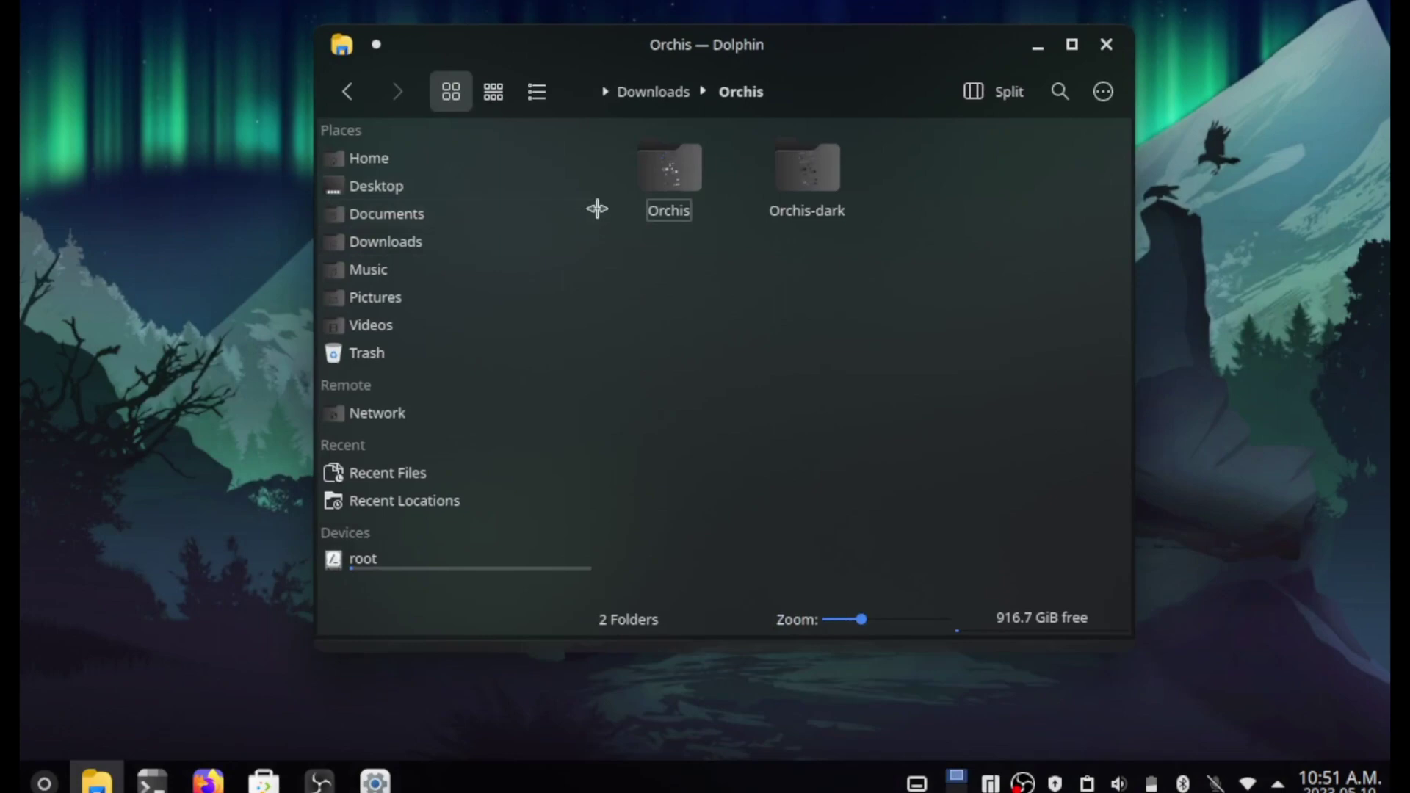
pyautogui.moveTo(588, 205); pyautogui.dragTo(519, 224)
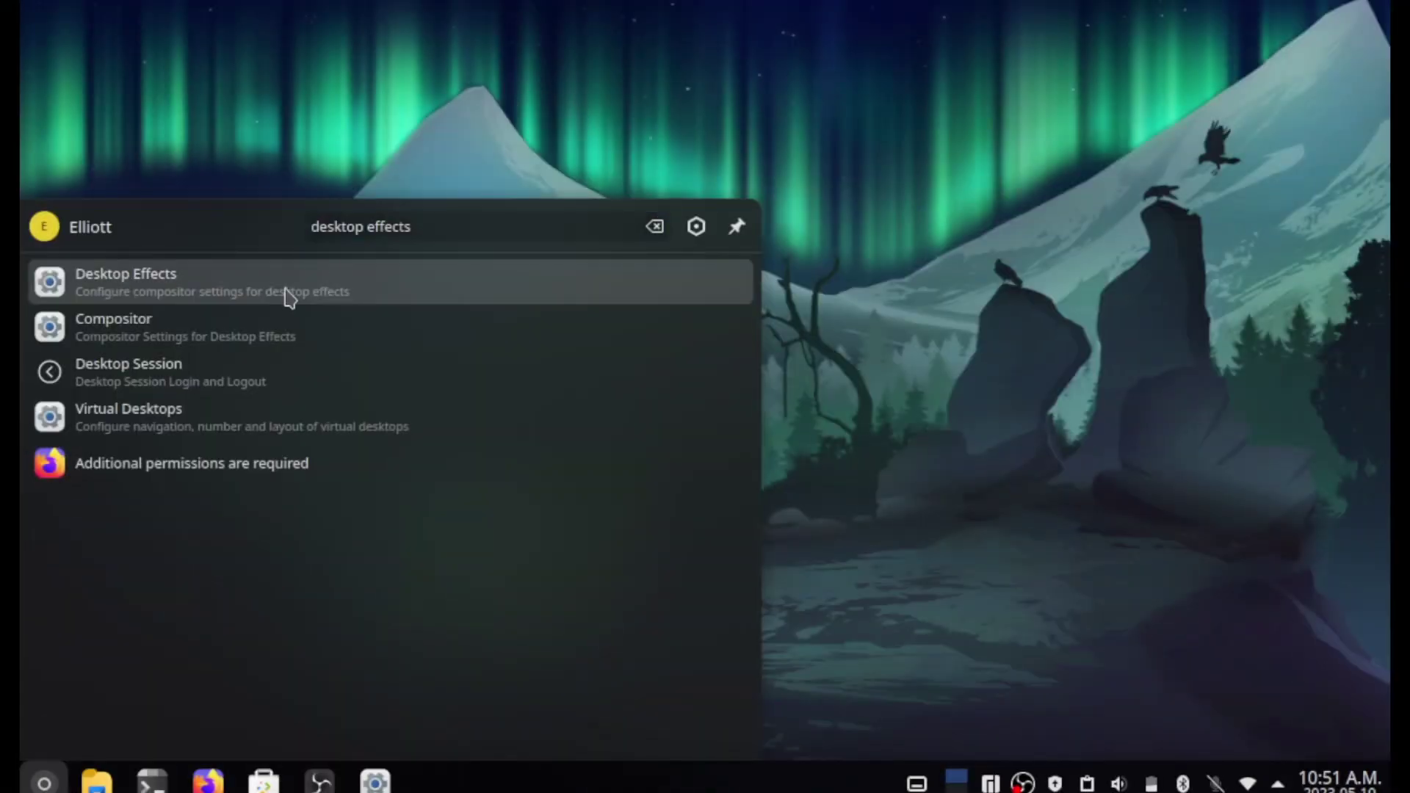
# Step: In Desktop Effects, enable Wobbly Windows and open the Wobbly Windows and Magic Lamp settings
pyautogui.click(283, 297)
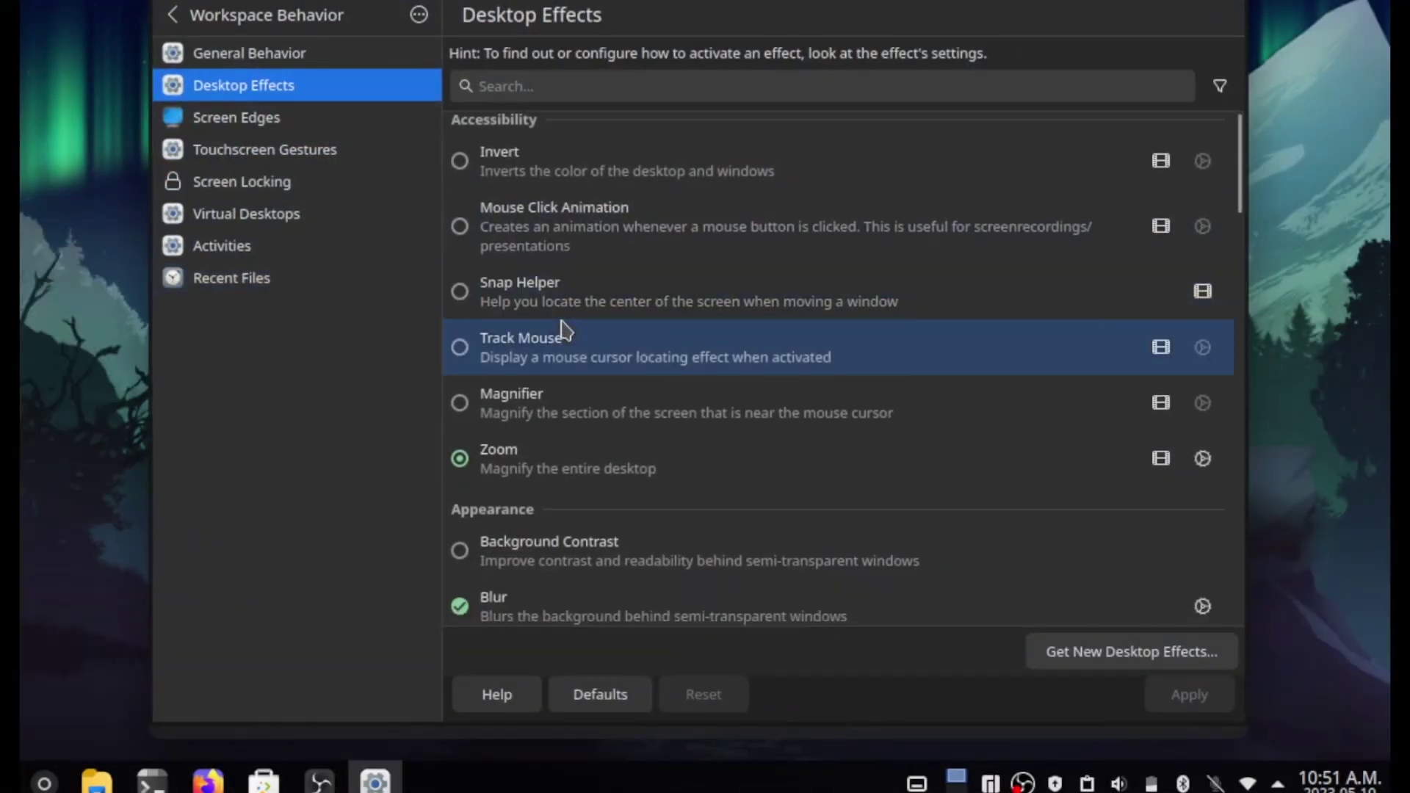
pyautogui.scroll(-3, 566, 345)
pyautogui.scroll(-2, 565, 331)
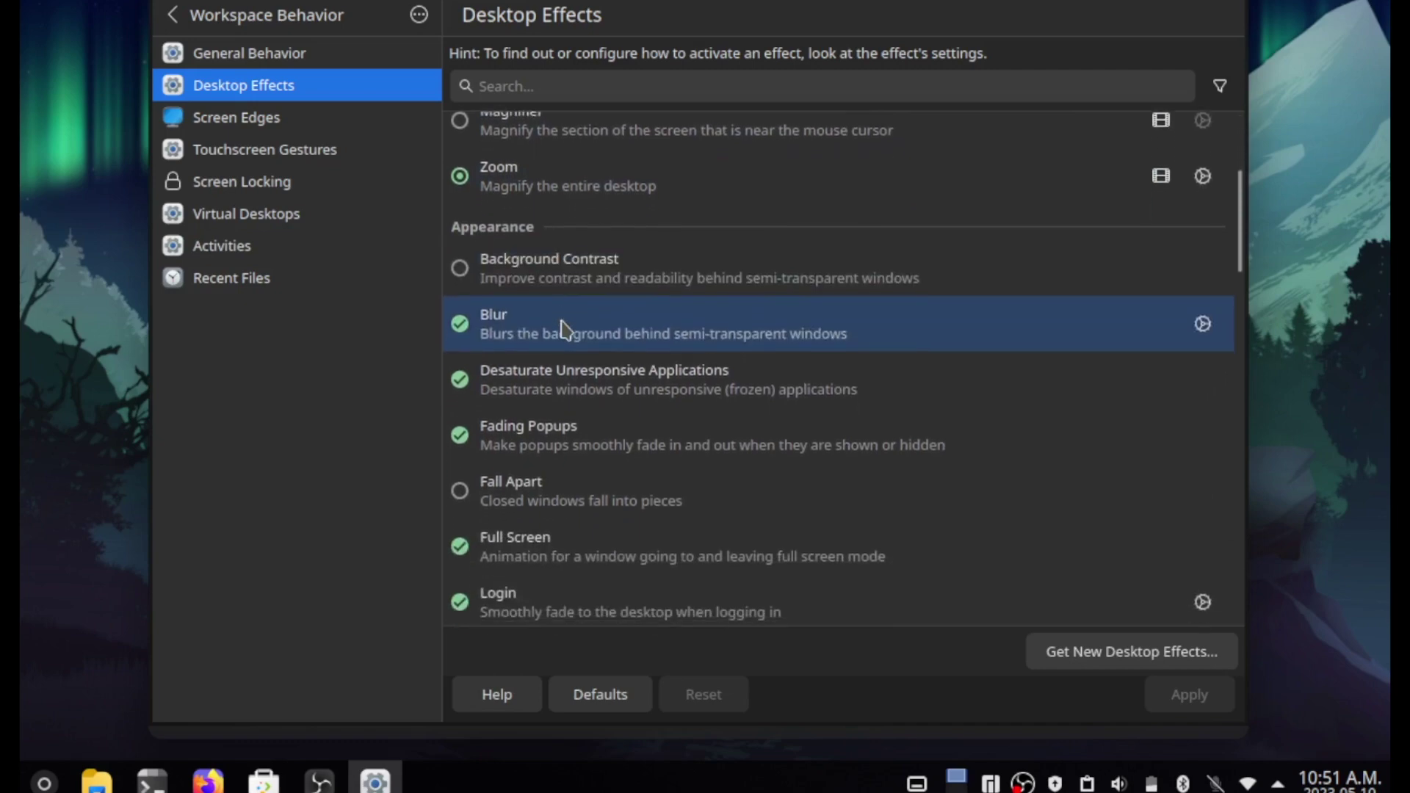
pyautogui.scroll(-8, 564, 329)
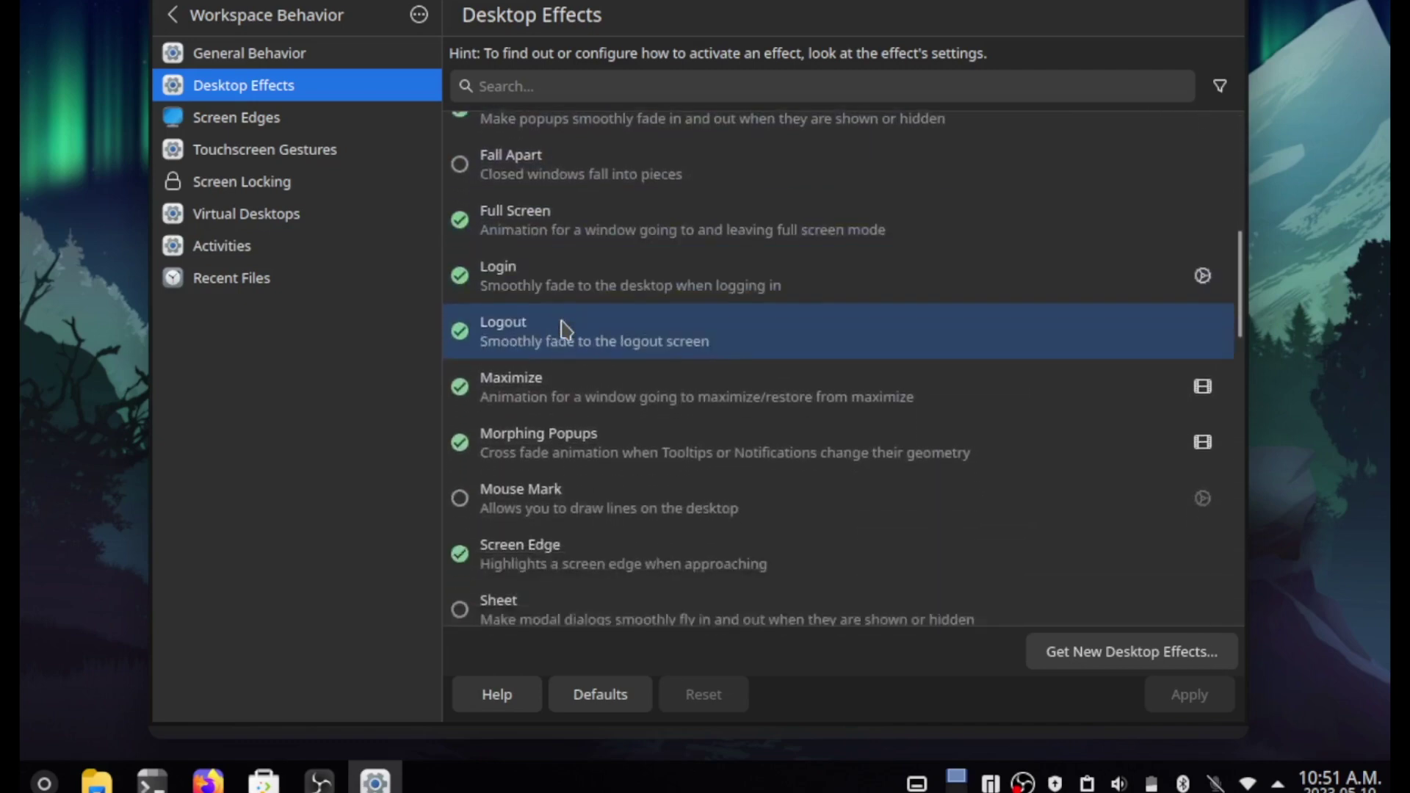
pyautogui.click(1101, 532)
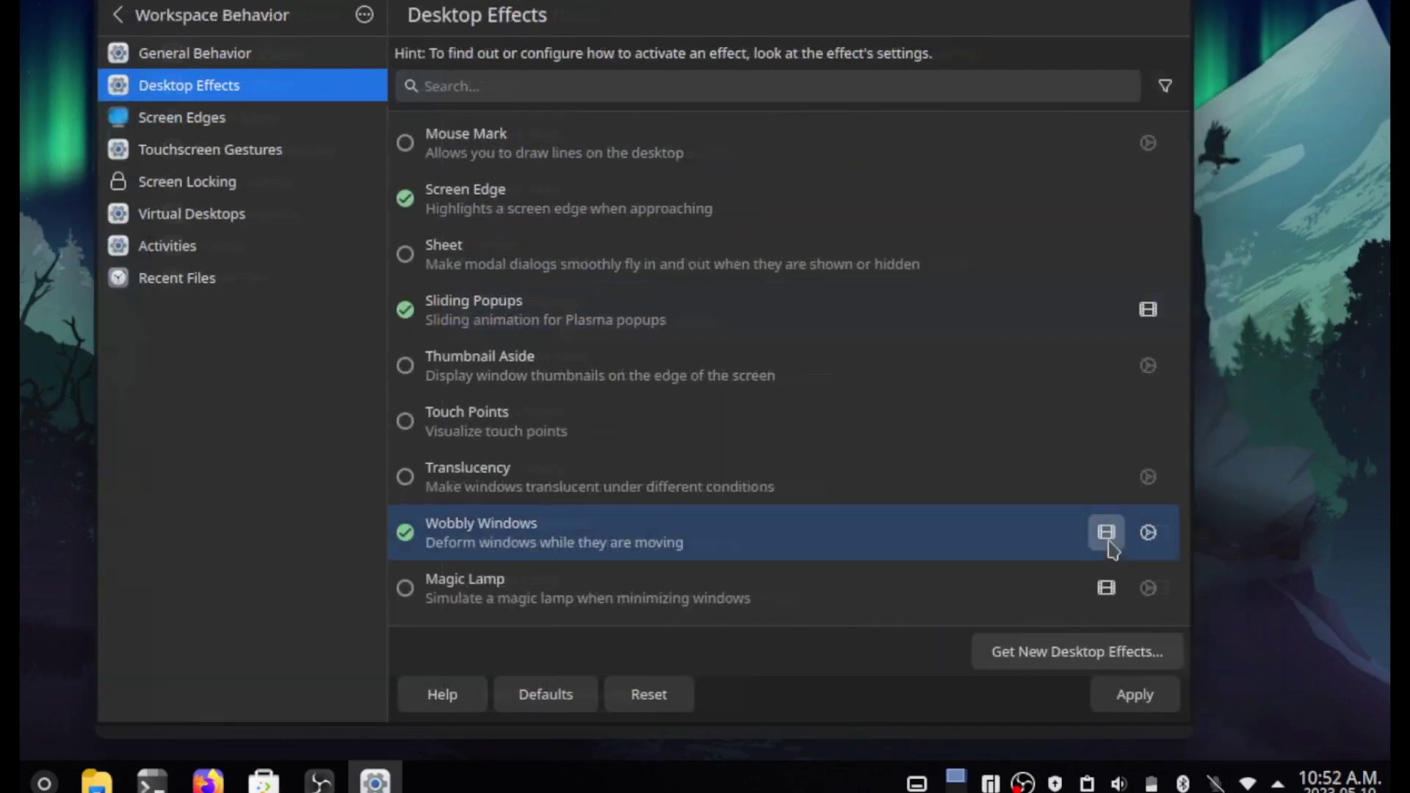
pyautogui.click(1148, 533)
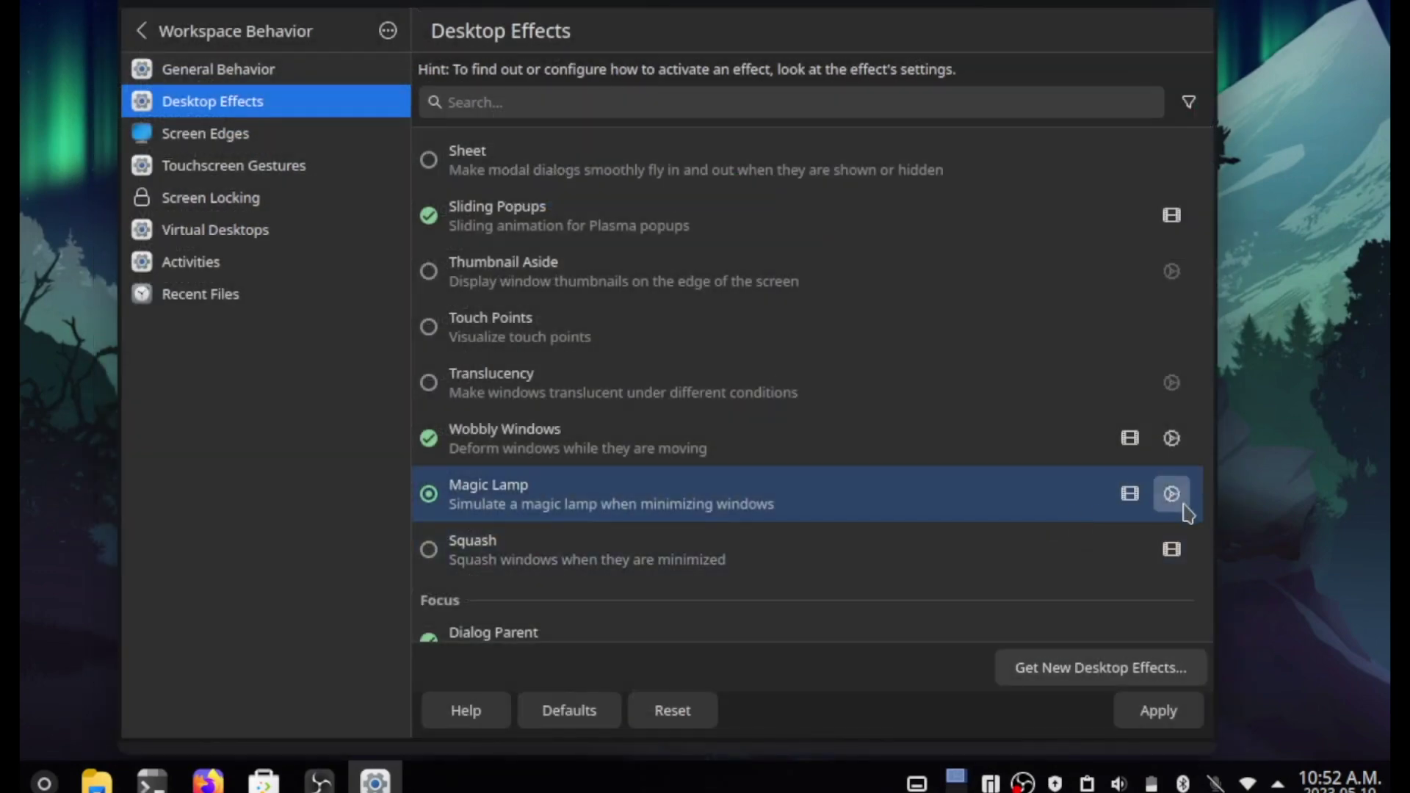
pyautogui.click(1173, 494)
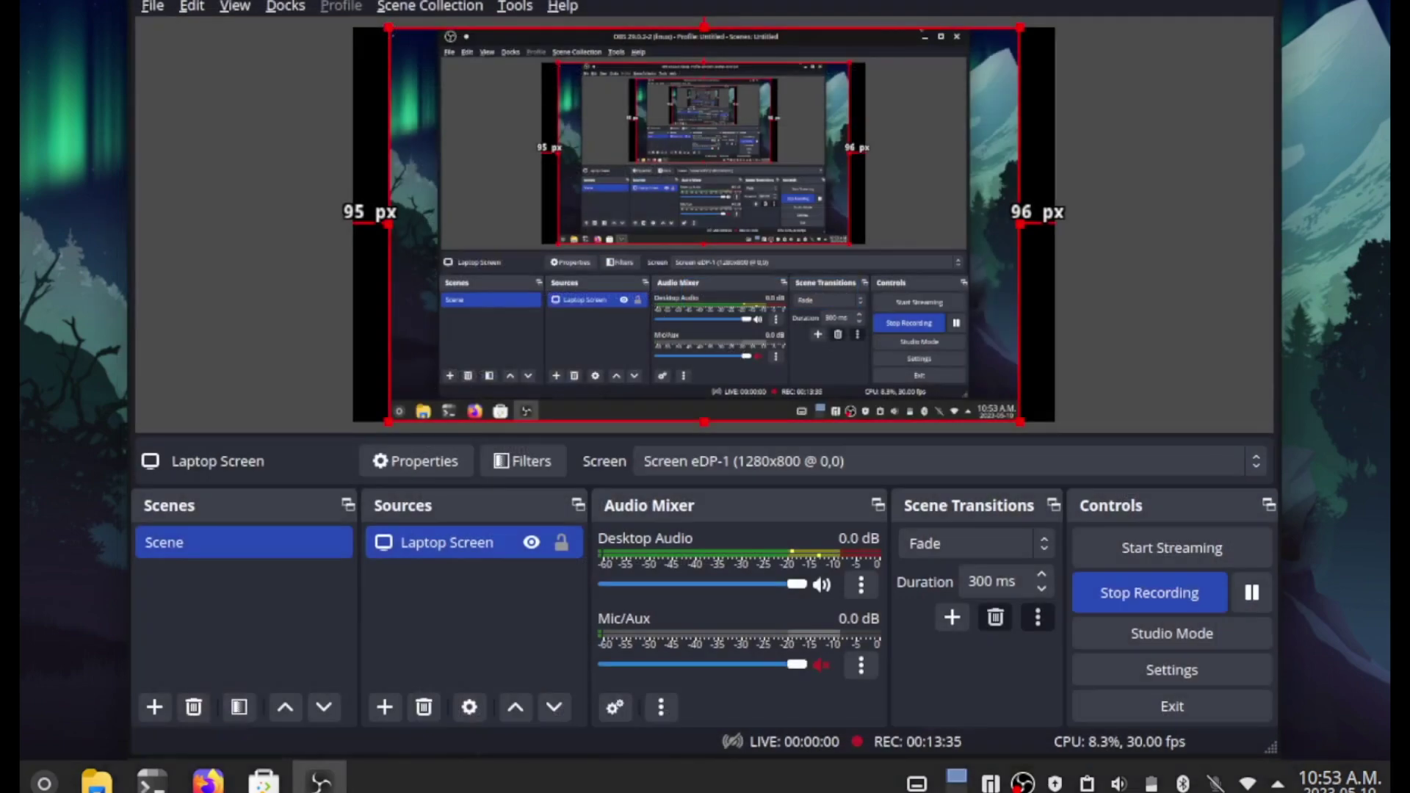
# Step: Wobble-drag and lamp-minimize OBS, then open Home in Dolphin, drag it, and close it
pyautogui.moveTo(1140, 2)
pyautogui.mouseDown()
pyautogui.moveTo(1108, 29)
pyautogui.moveTo(1134, 30)
pyautogui.mouseUp()
pyautogui.click(1182, 2)
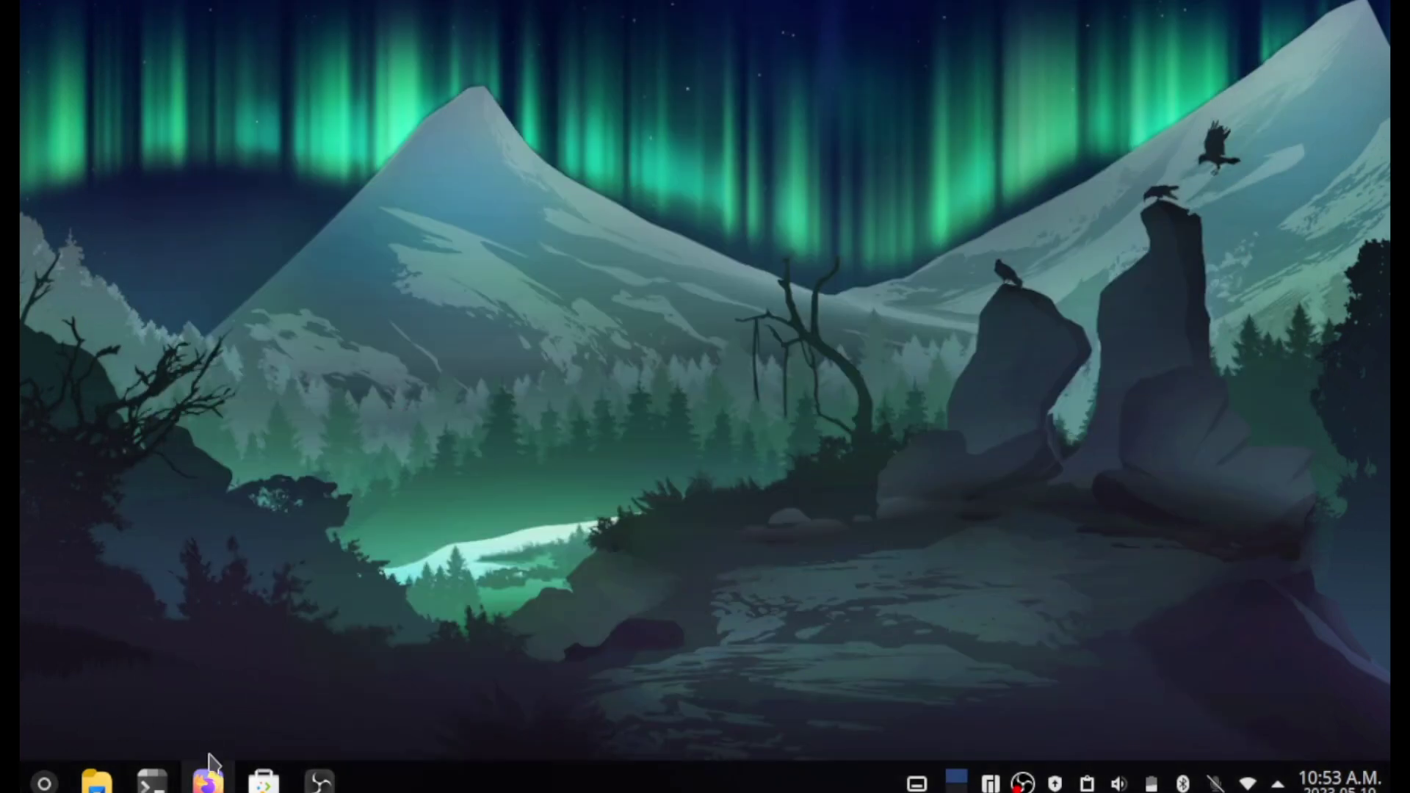
pyautogui.click(96, 781)
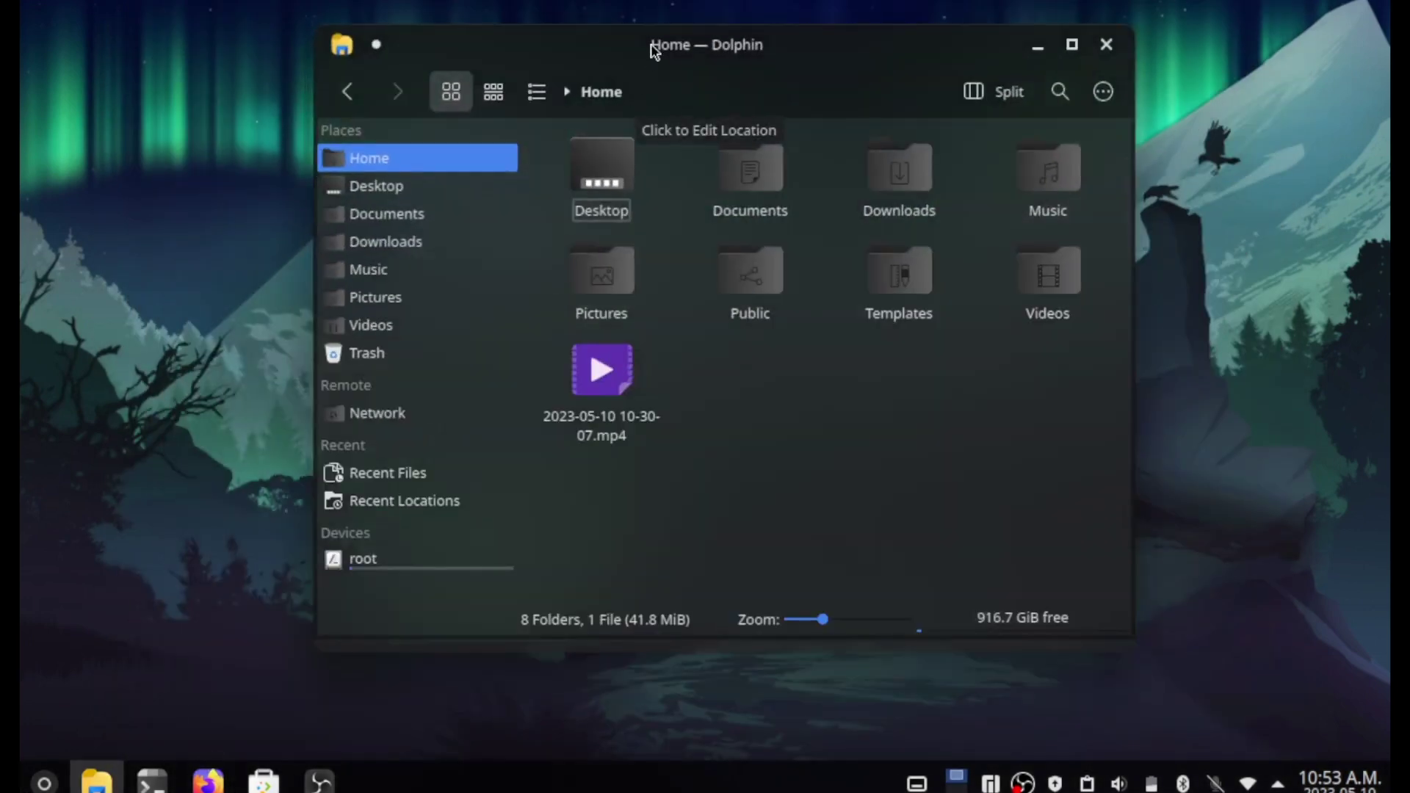
pyautogui.moveTo(658, 47)
pyautogui.mouseDown()
pyautogui.moveTo(617, 37)
pyautogui.moveTo(626, 72)
pyautogui.moveTo(723, 62)
pyautogui.moveTo(693, 117)
pyautogui.moveTo(657, 43)
pyautogui.mouseUp()
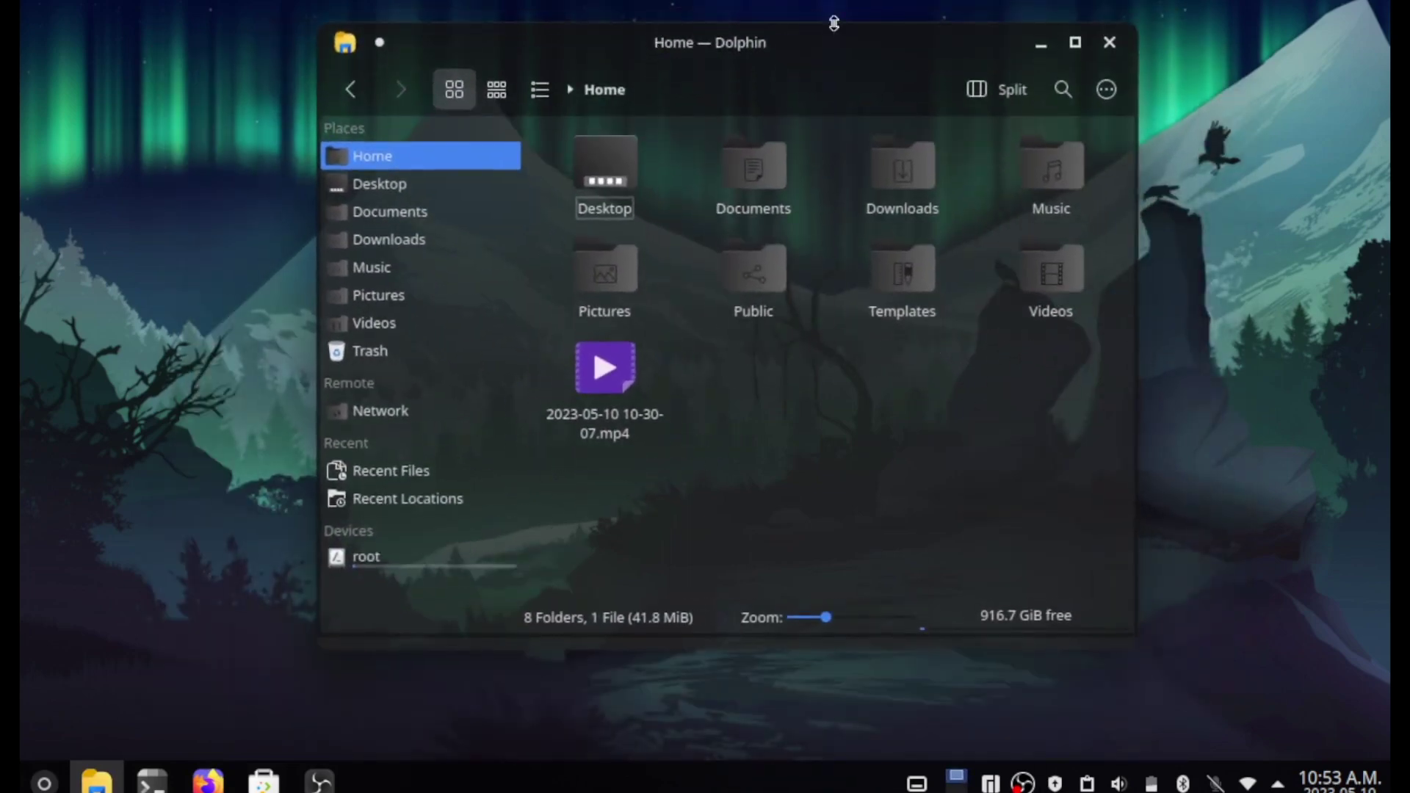
pyautogui.click(1109, 42)
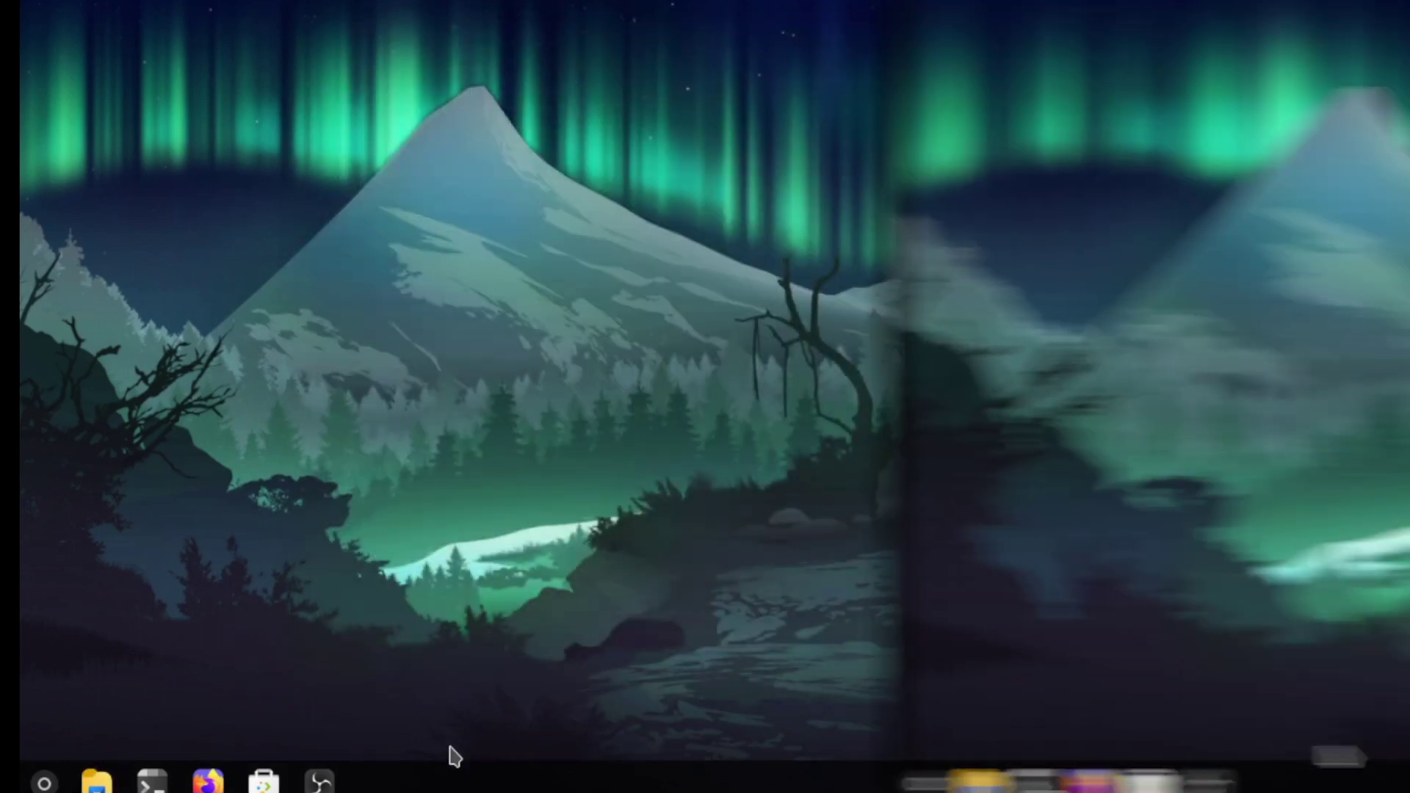
# Step: Bring up the taskbar's context menu
pyautogui.rightClick(450, 750)
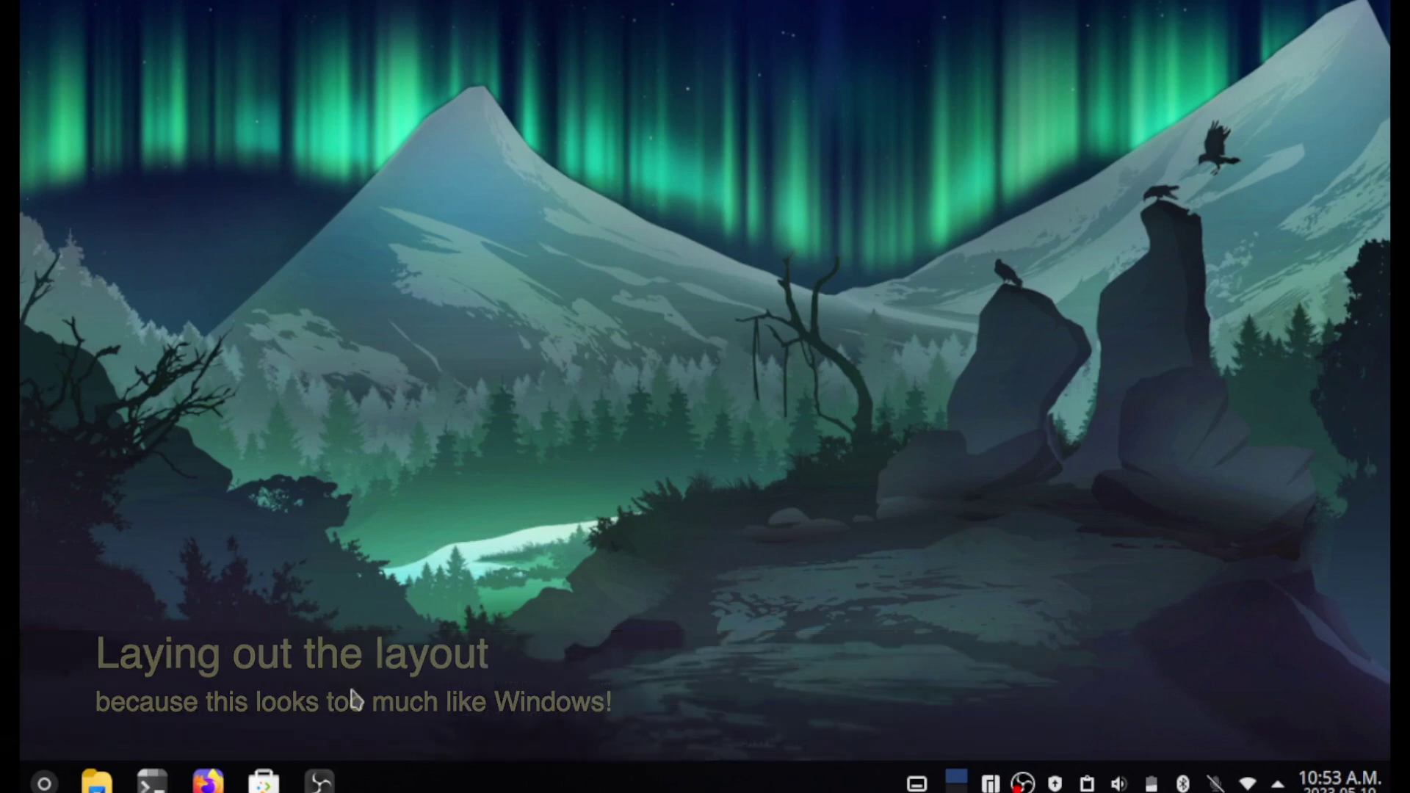
# Step: In panel edit mode, drag the panel from the bottom edge to the top of the screen
pyautogui.rightClick(423, 746)
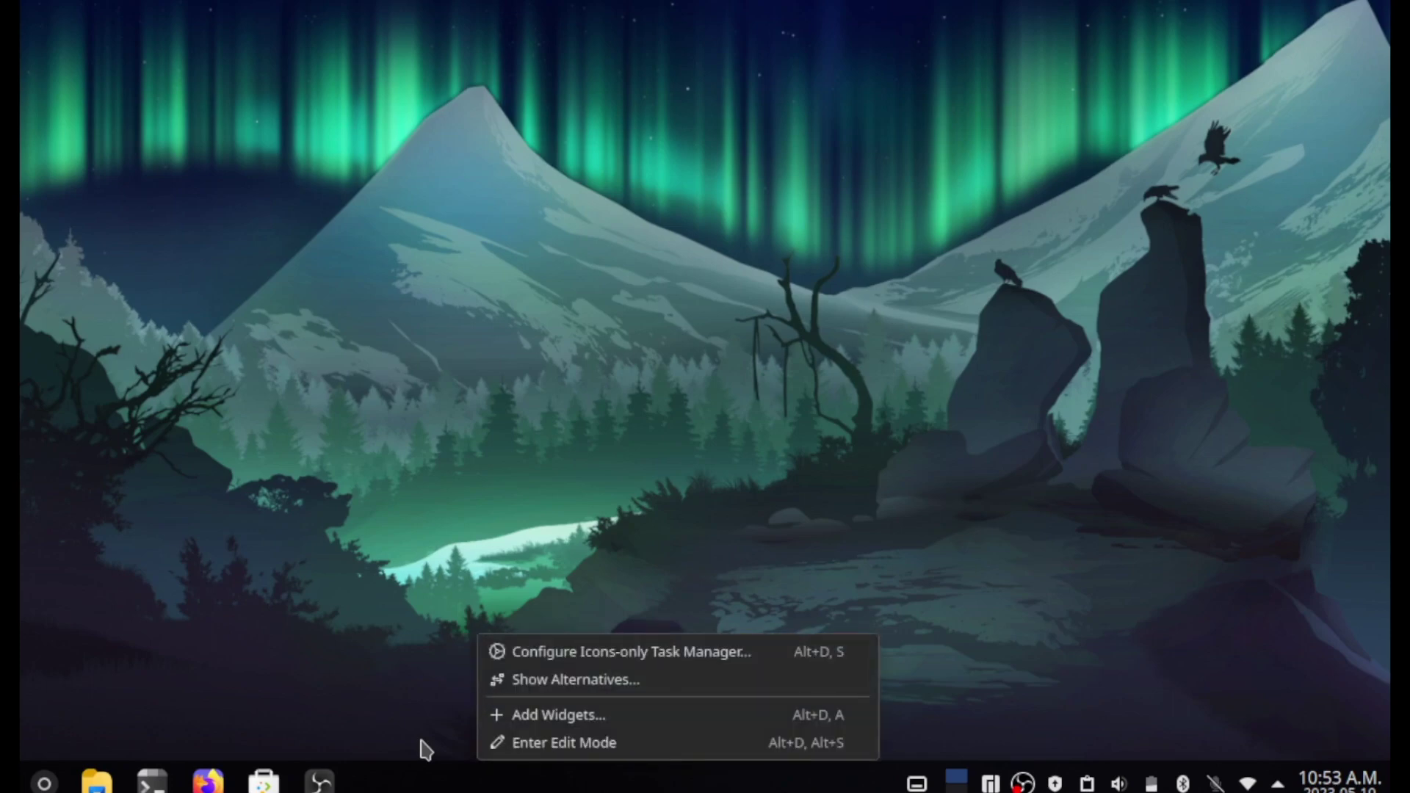
pyautogui.click(564, 743)
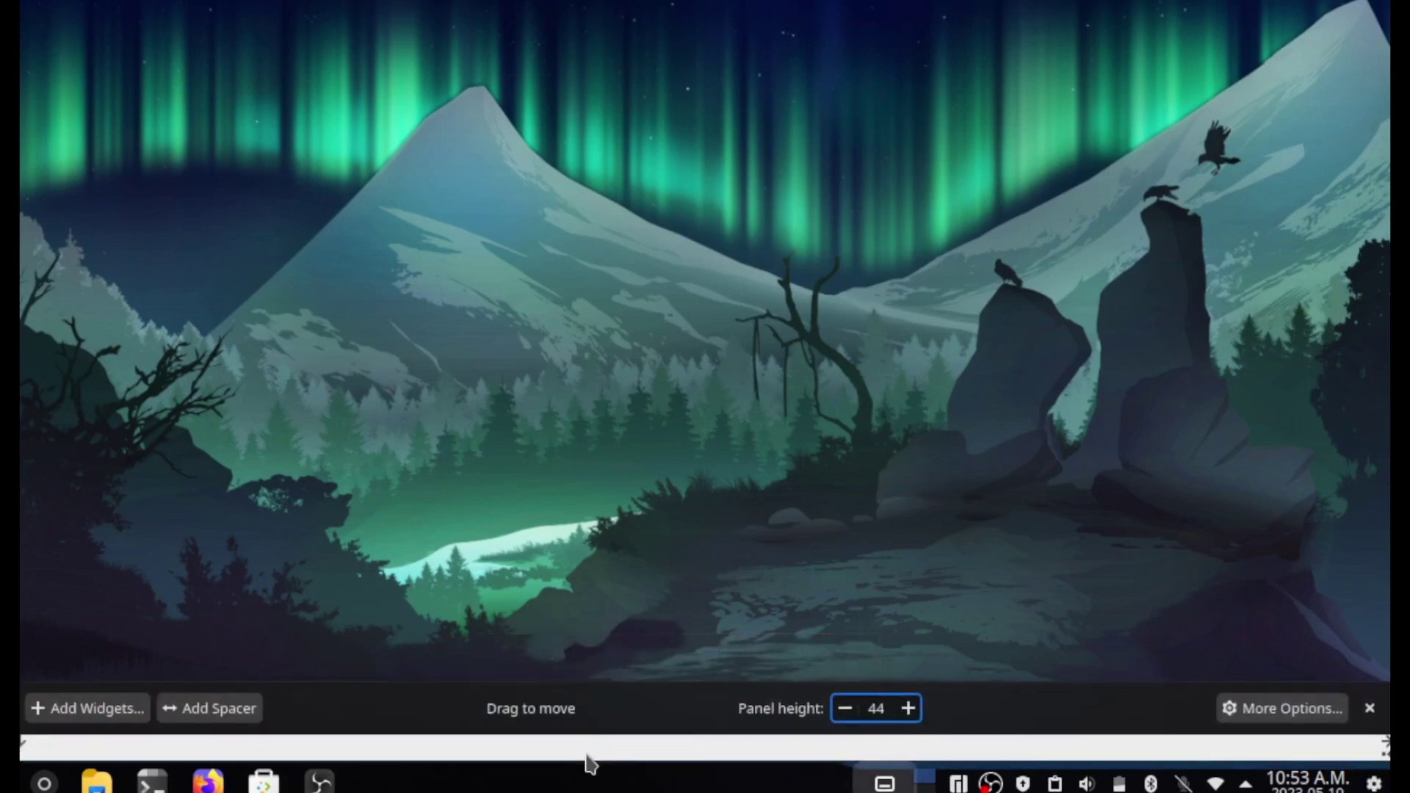
pyautogui.moveTo(586, 764)
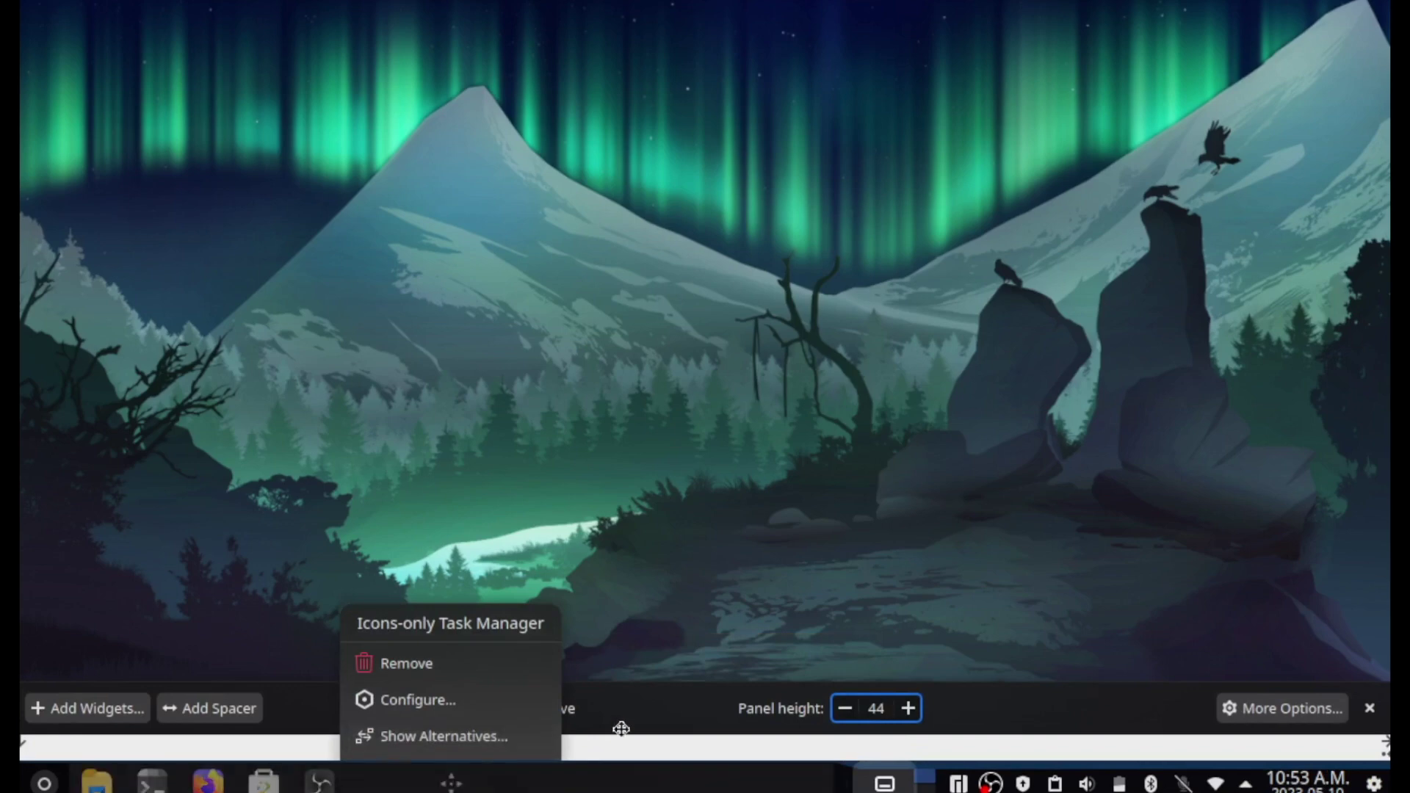
pyautogui.moveTo(629, 711); pyautogui.dragTo(592, 22)
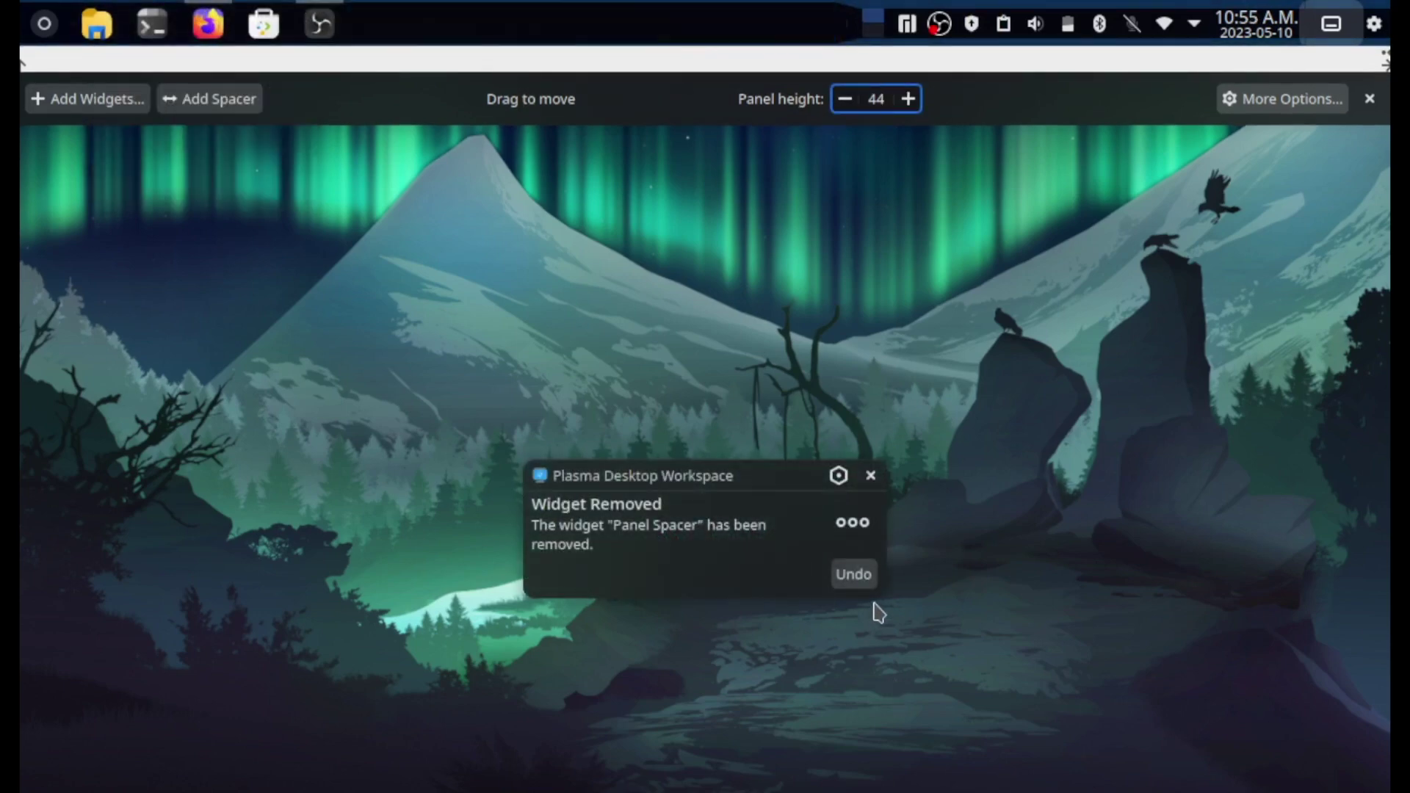
pyautogui.click(871, 476)
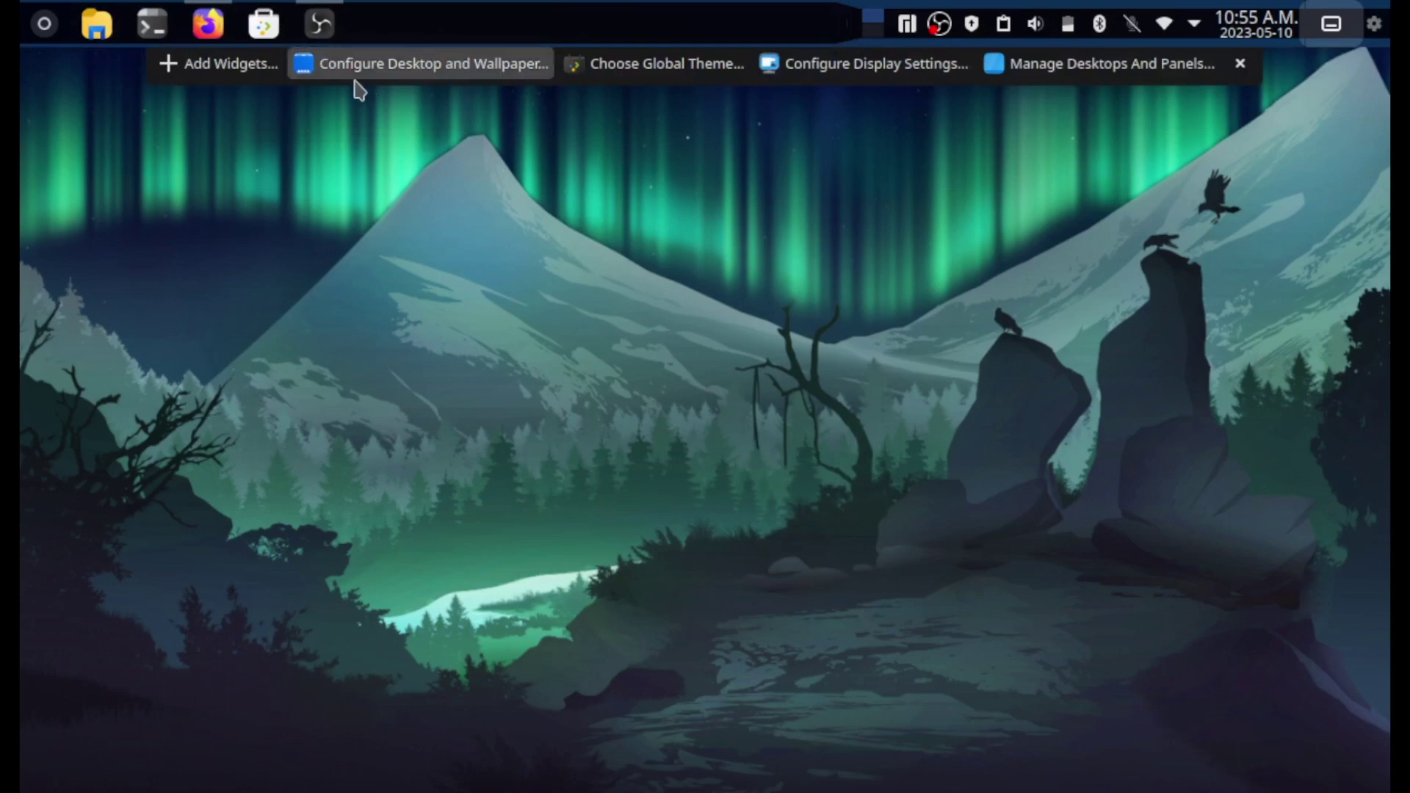
# Step: Add the Global Menu widget (found via 'menu') and a right-pushed spacer to the top panel
pyautogui.click(220, 64)
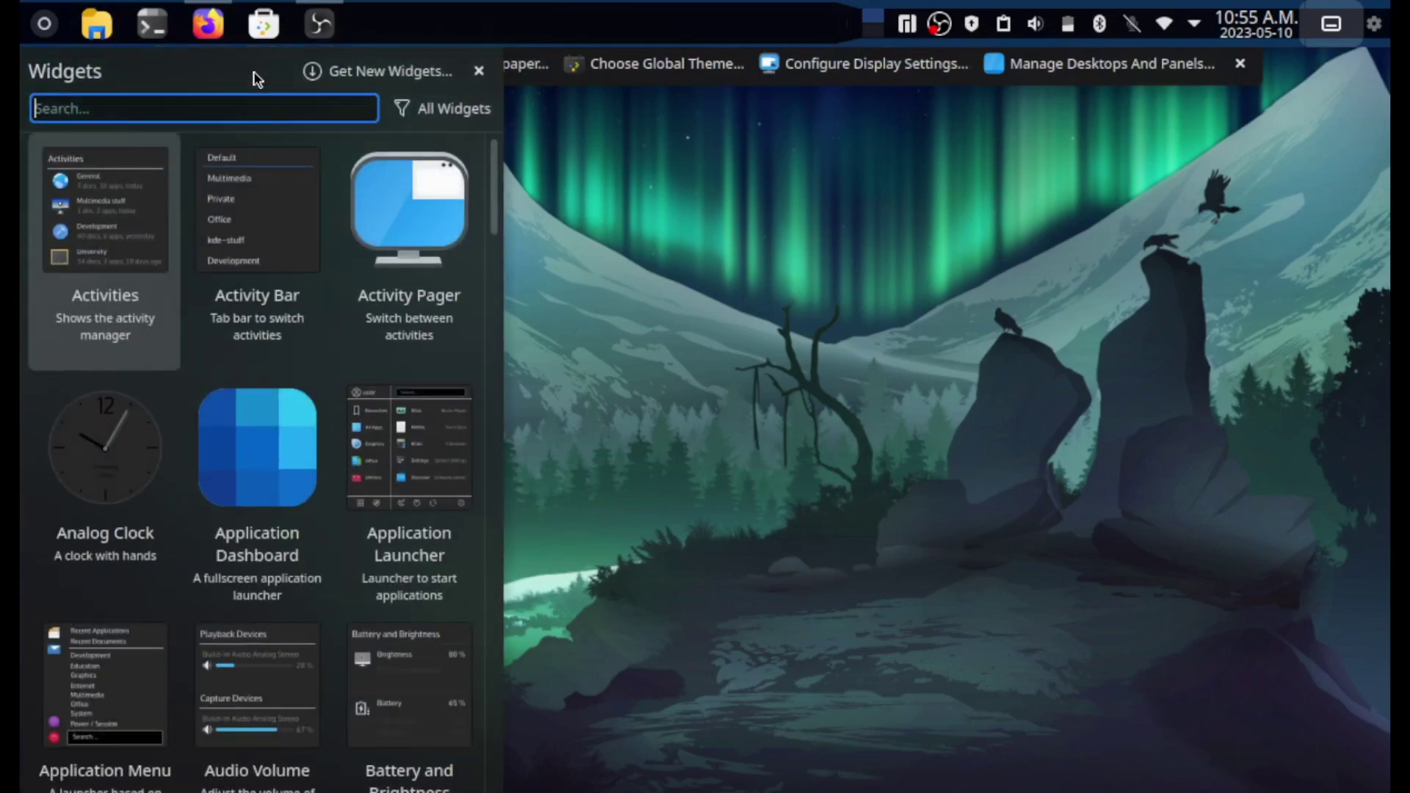
pyautogui.write('menu')
pyautogui.moveTo(257, 79); pyautogui.dragTo(380, 37)
pyautogui.click(260, 118)
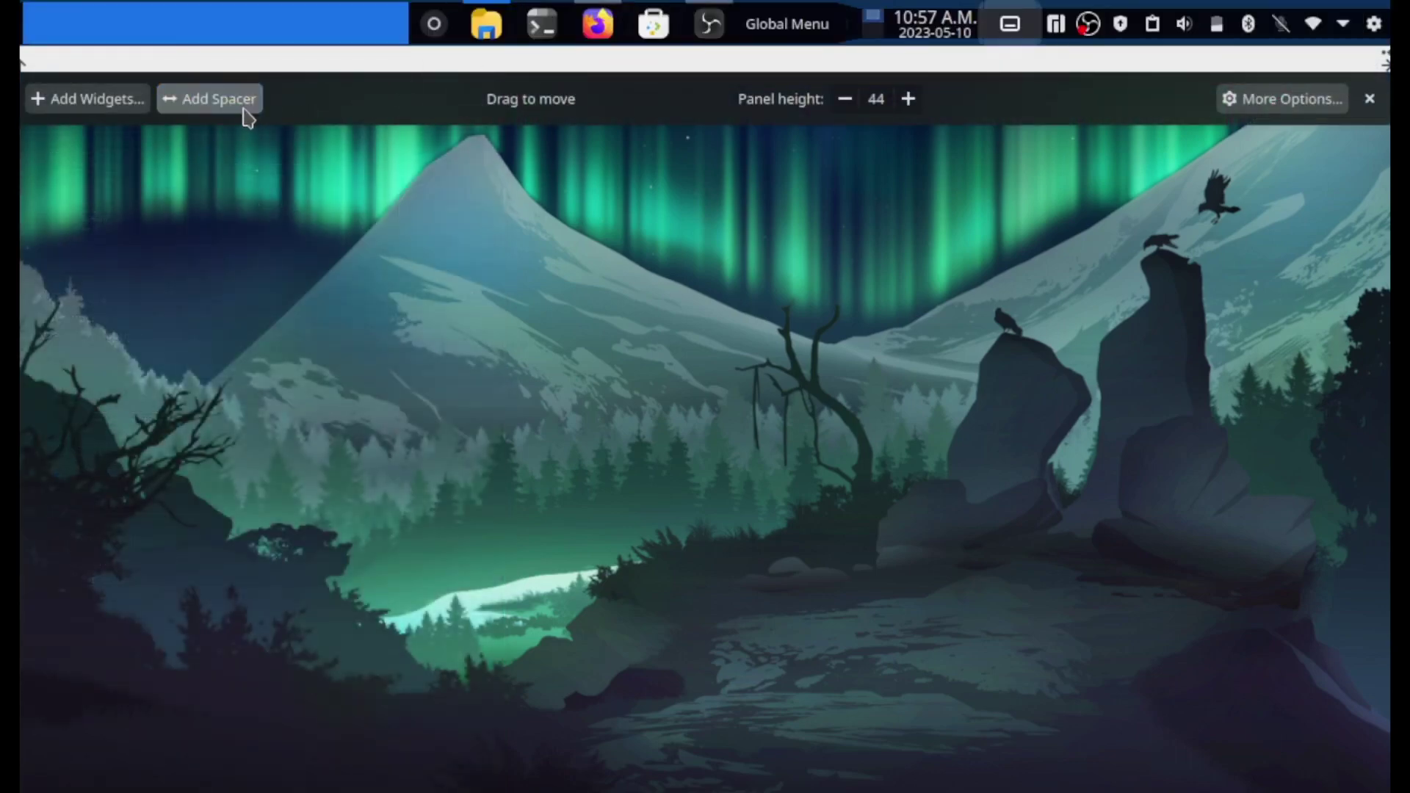
pyautogui.moveTo(221, 25); pyautogui.dragTo(735, 29)
# Step: Bring up the application launcher's options and scroll down through the content
pyautogui.moveTo(37, 35)
pyautogui.moveTo(25, 11)
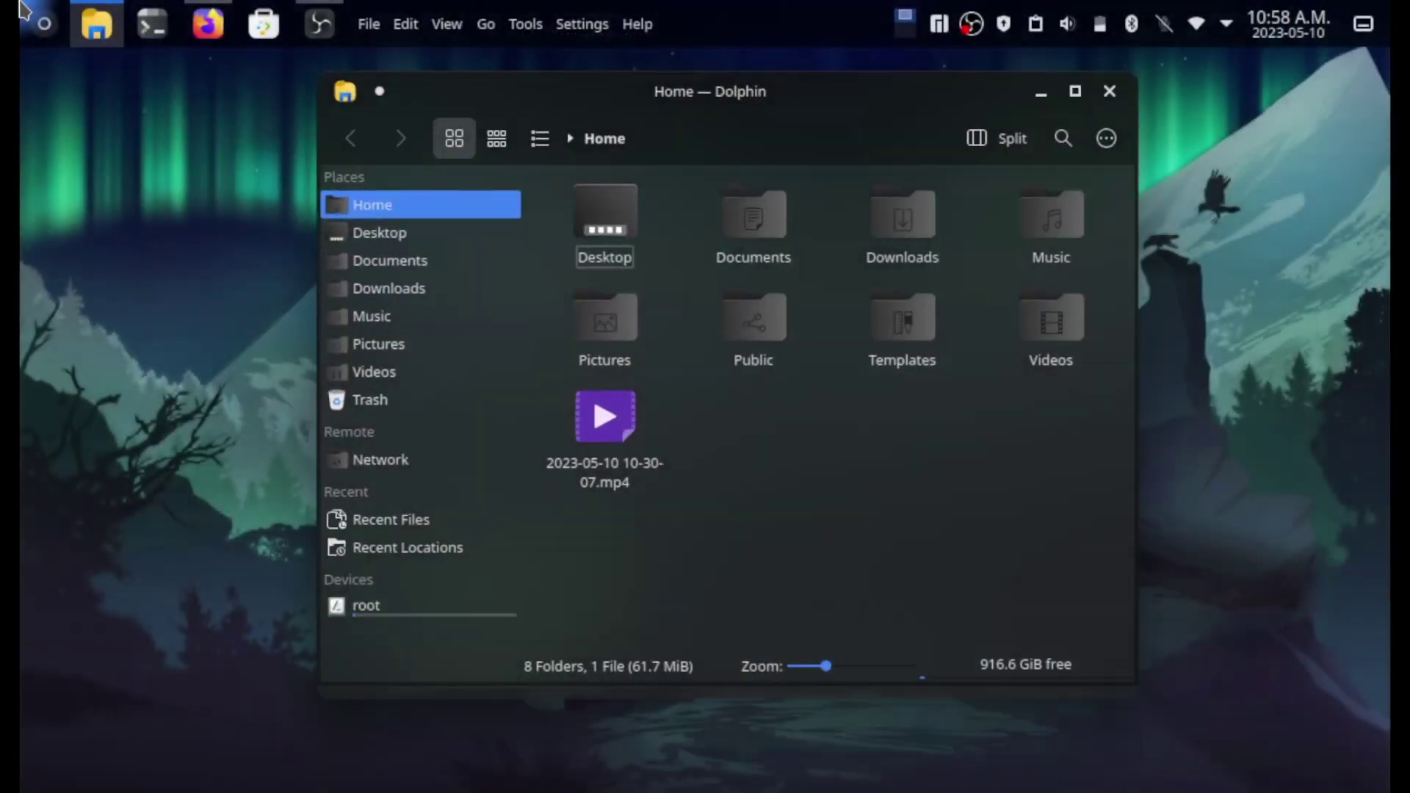
pyautogui.rightClick(41, 32)
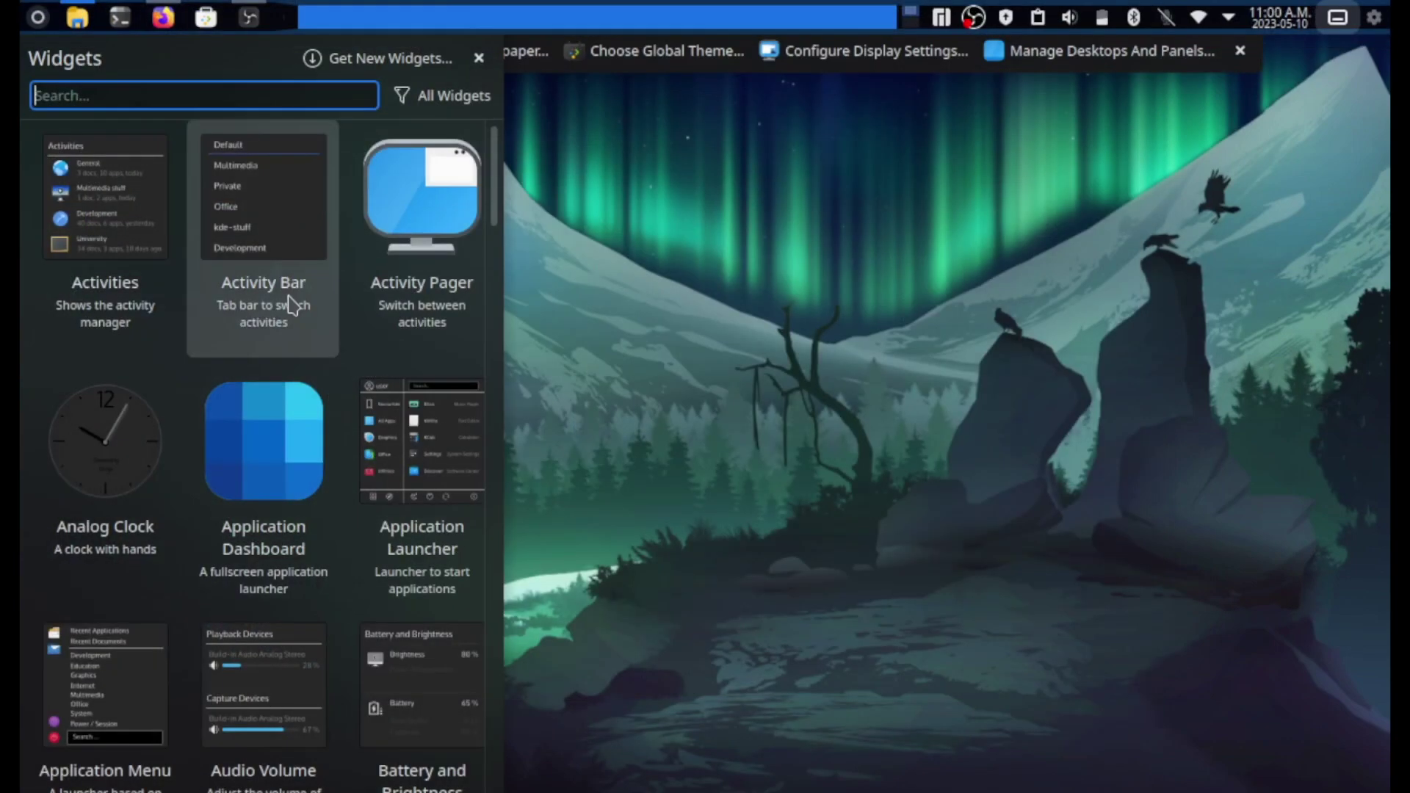
pyautogui.scroll(-5, 291, 301)
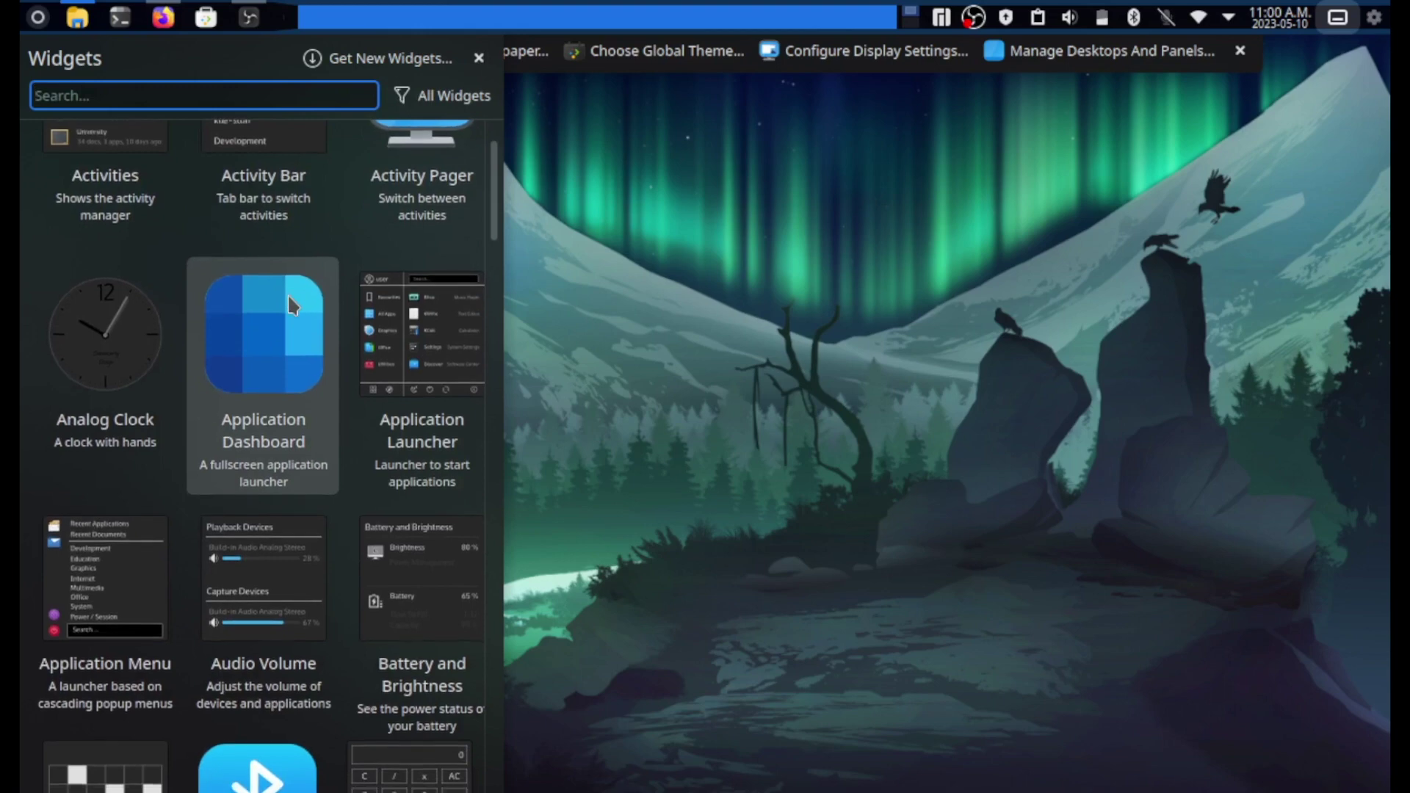
pyautogui.scroll(-4, 292, 301)
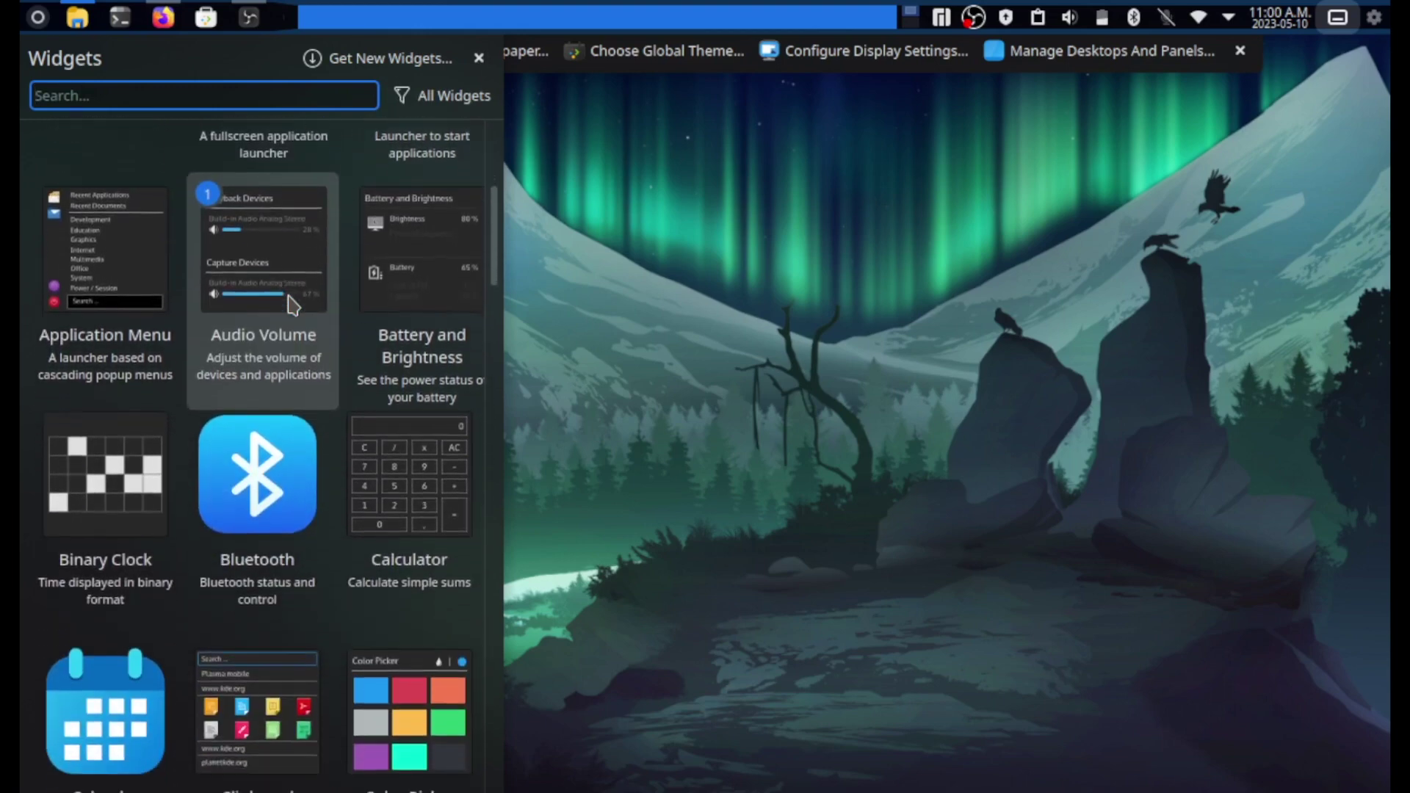
pyautogui.scroll(-2, 291, 301)
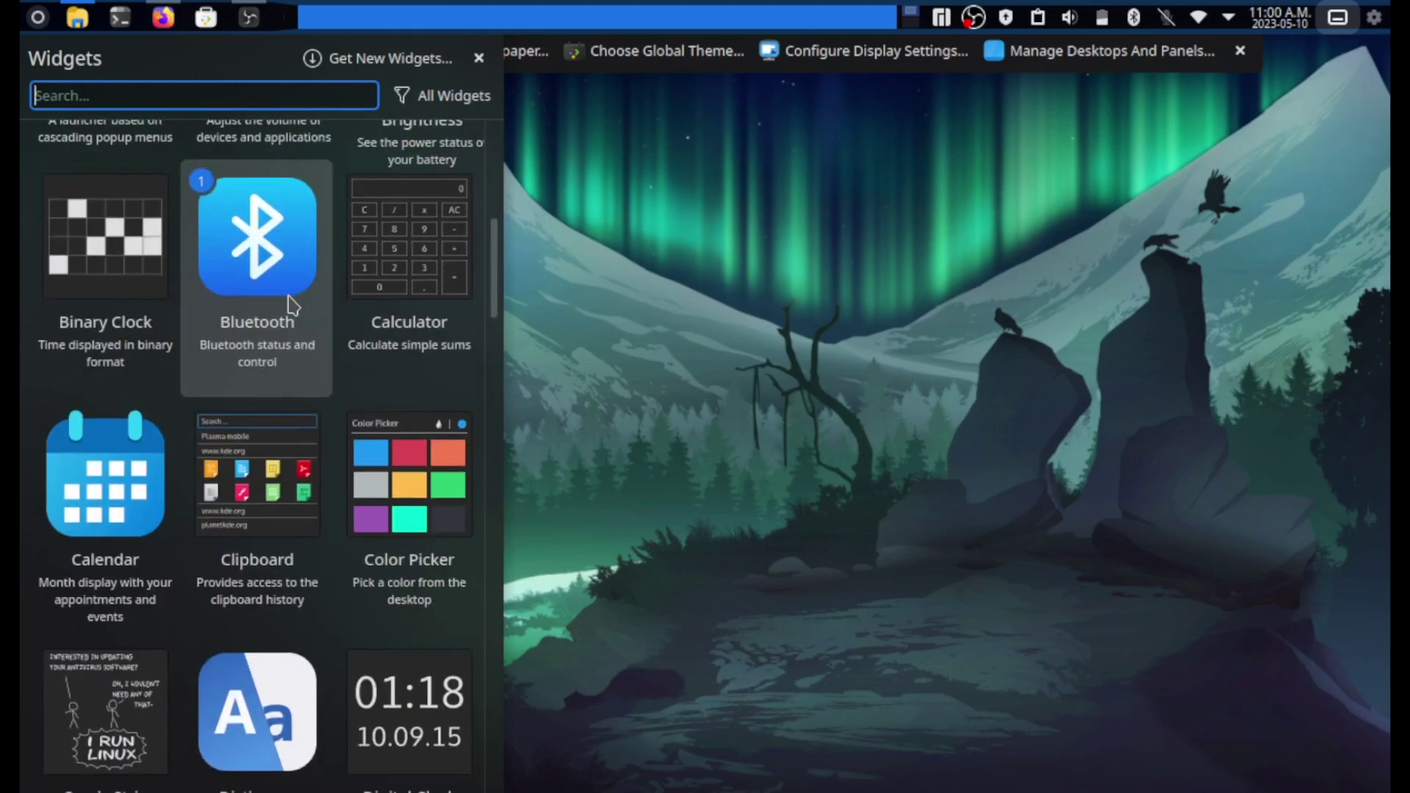
pyautogui.scroll(-4, 291, 301)
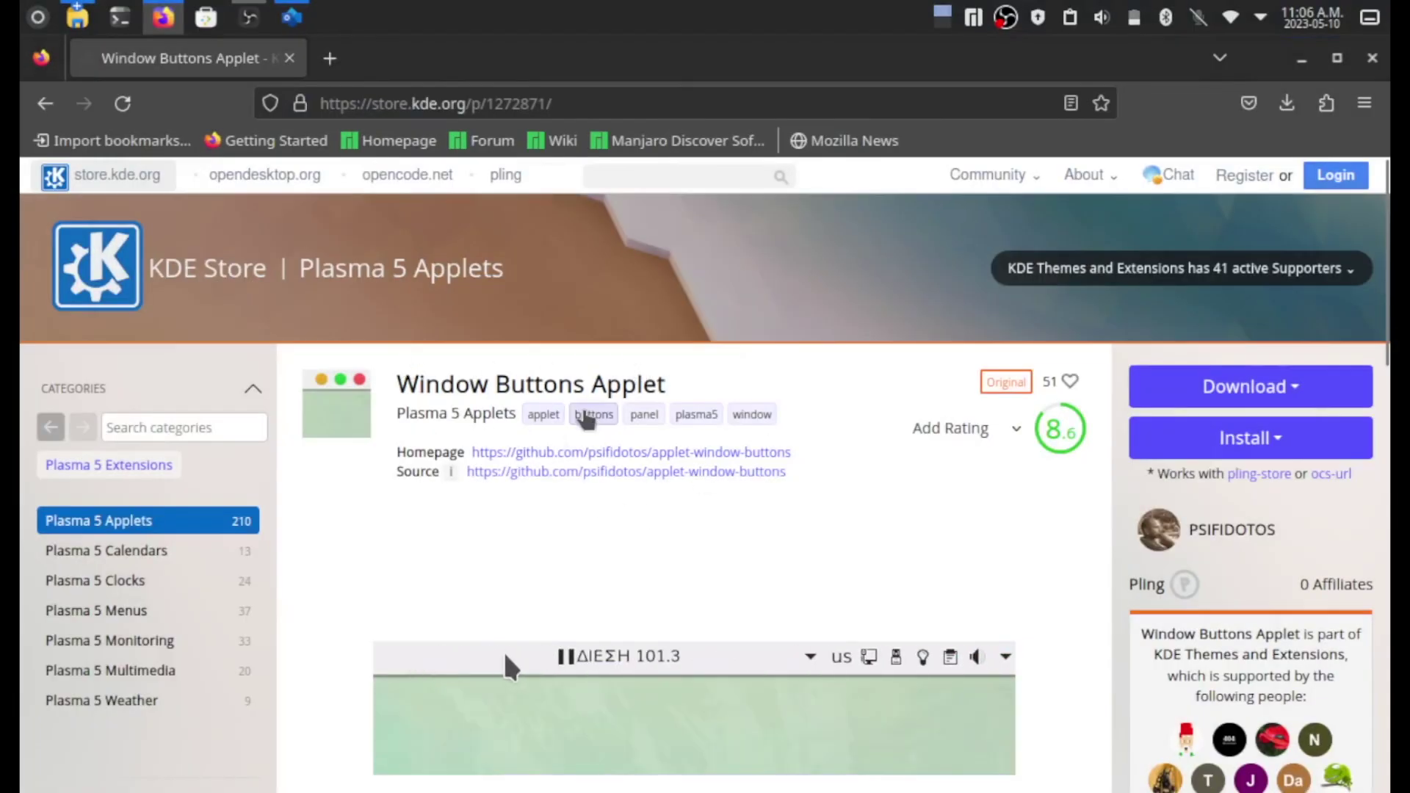
# Step: Open INSTALLATION.md from the applet-window-buttons-0.11.1 folder in Downloads
pyautogui.scroll(-10, 585, 419)
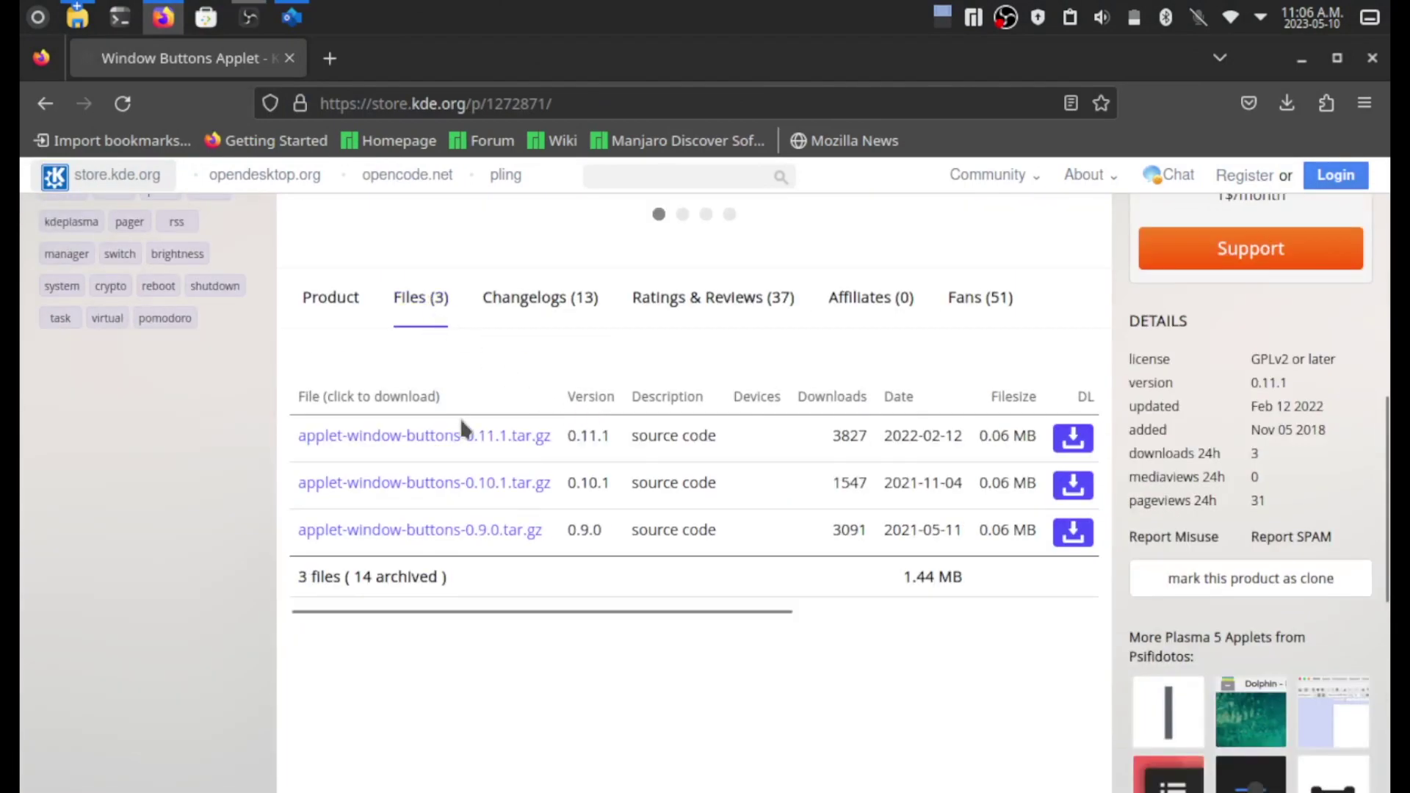
pyautogui.press('super+e')
pyautogui.doubleClick(599, 292)
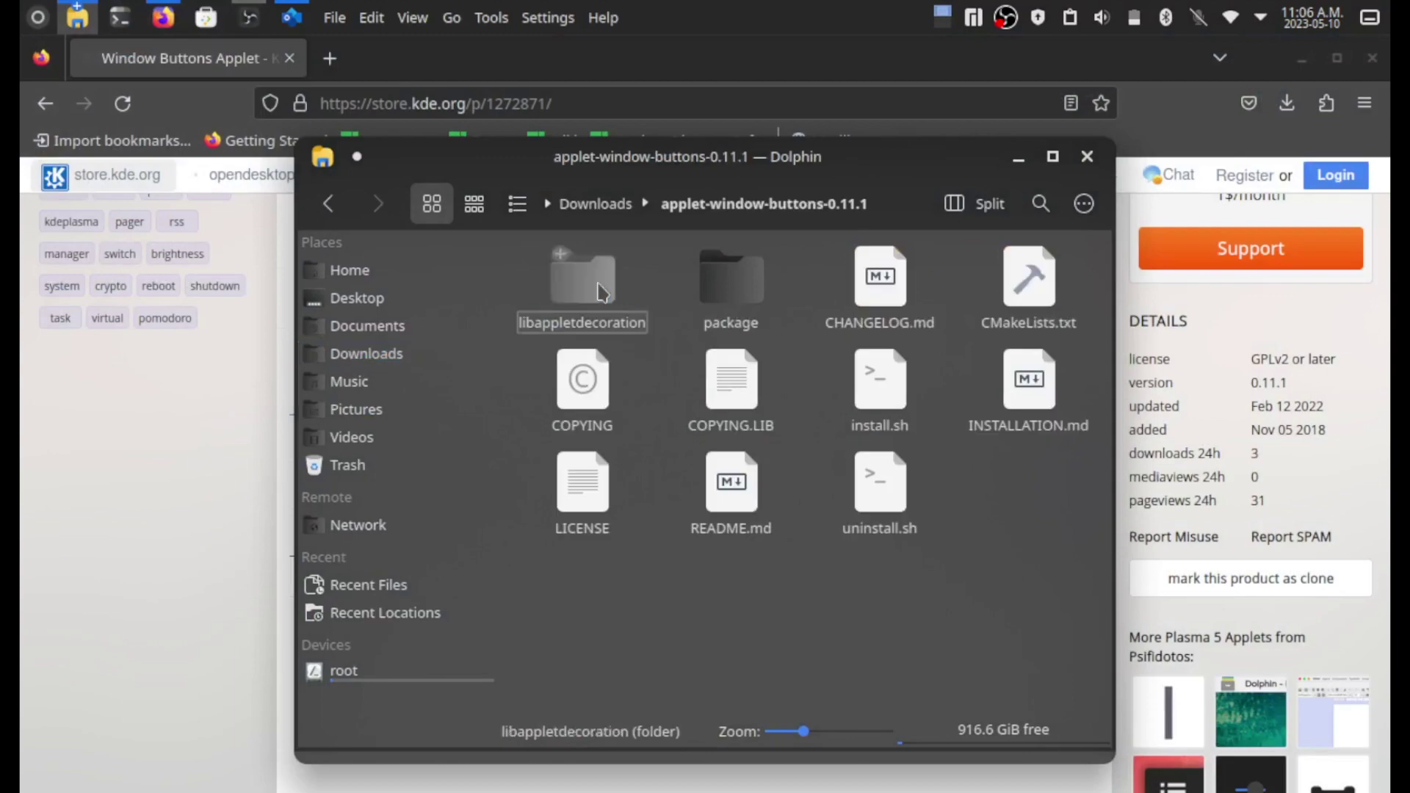
pyautogui.doubleClick(995, 435)
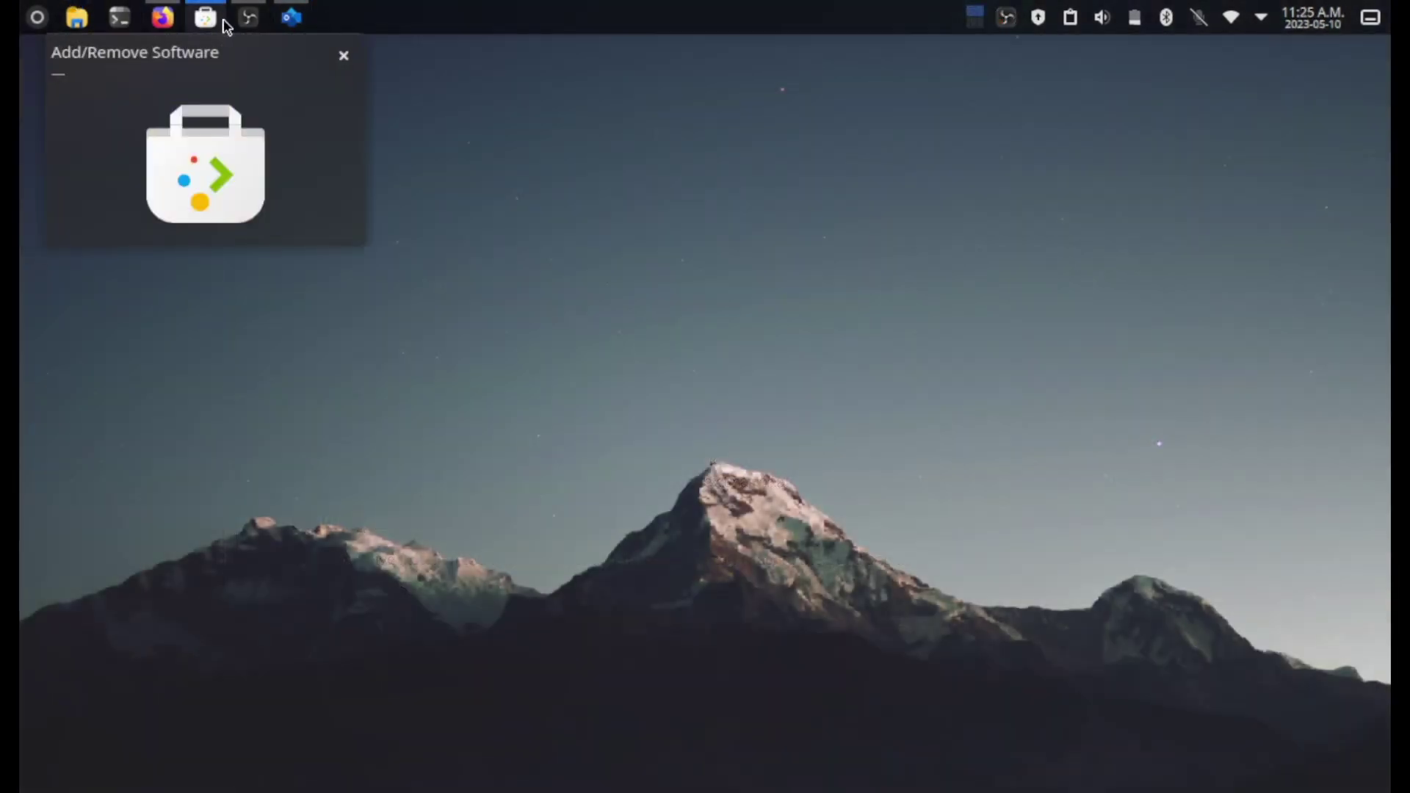
# Step: Add the Window Buttons widget to the top panel, ordered minimize, maximize, close
pyautogui.click(227, 22)
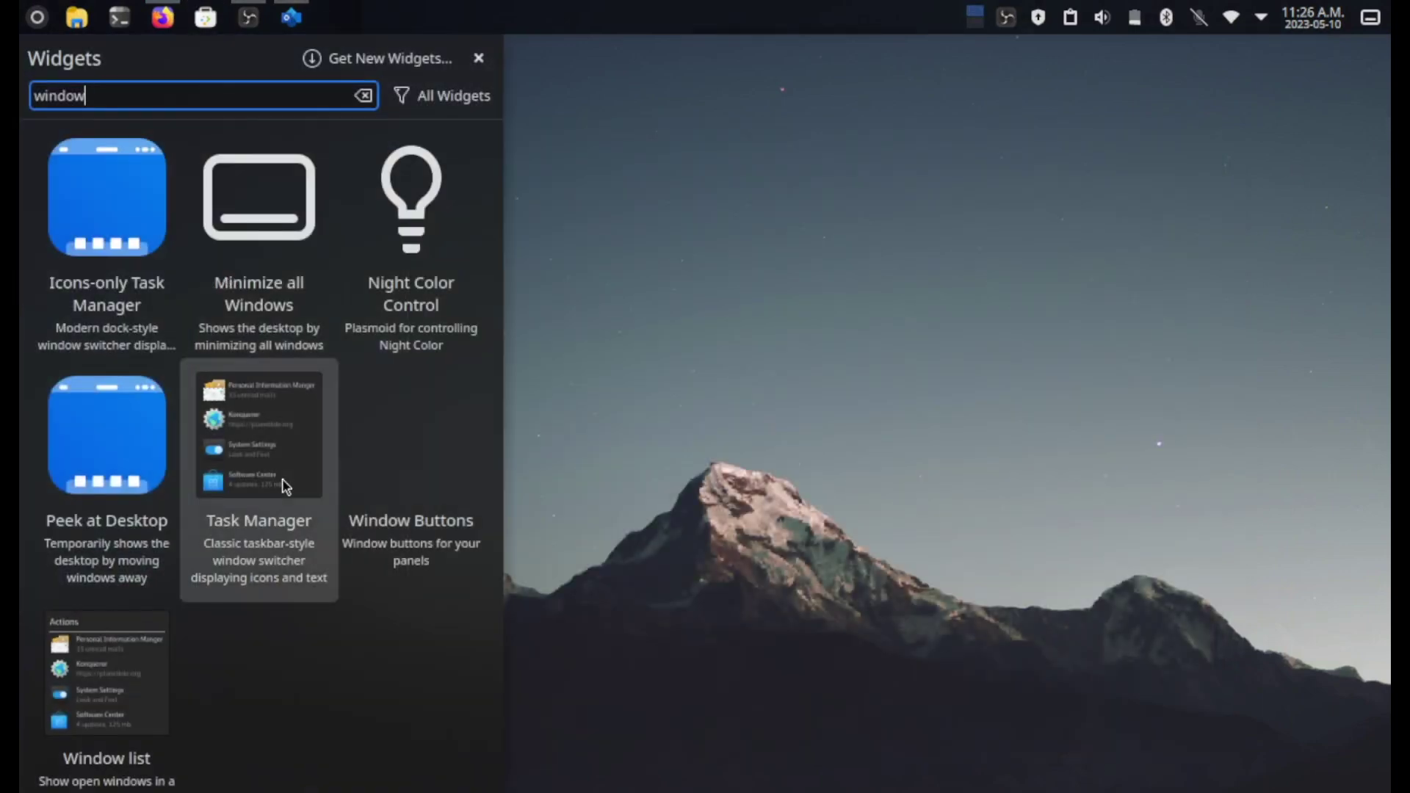
pyautogui.moveTo(431, 466); pyautogui.dragTo(1325, 35)
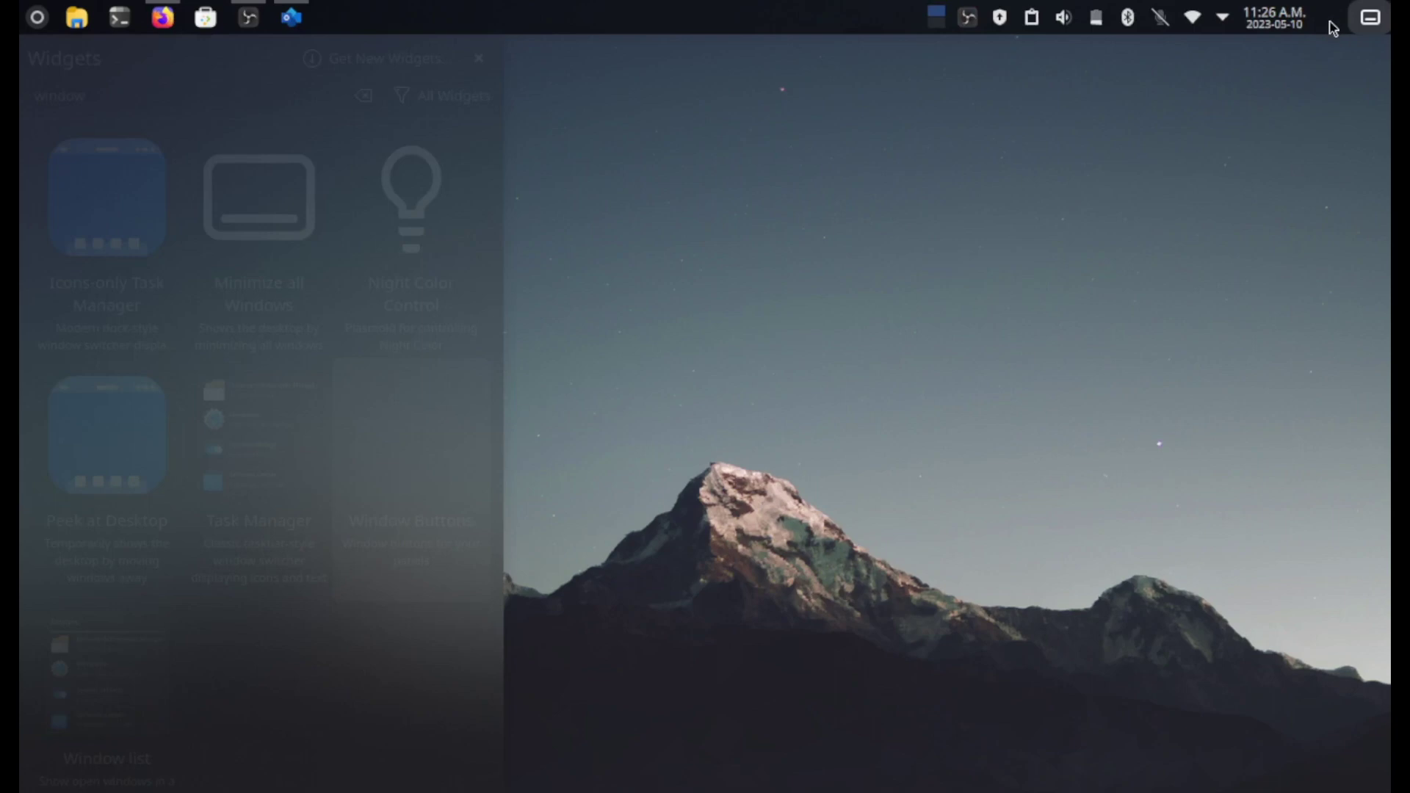
pyautogui.rightClick(1271, 33)
pyautogui.click(1199, 59)
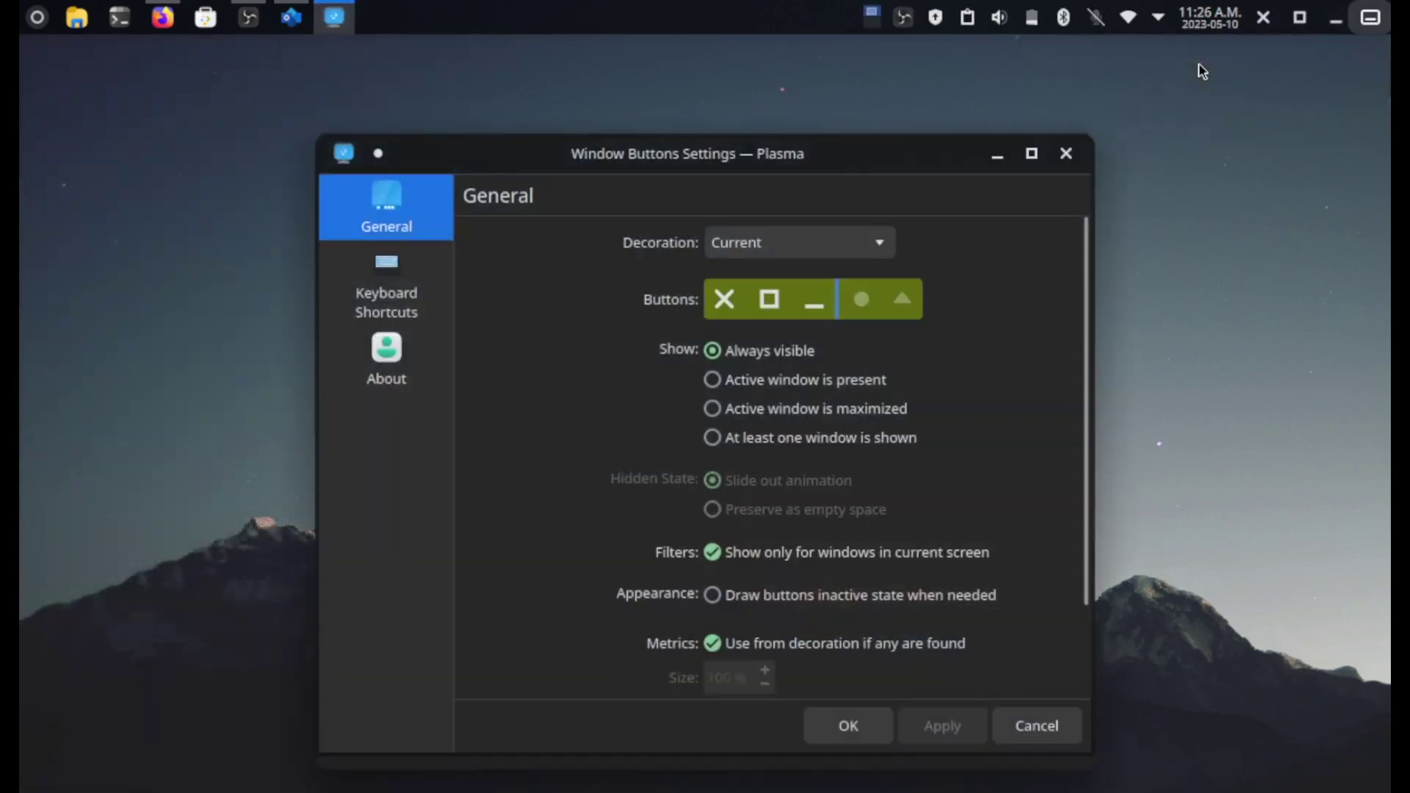
pyautogui.moveTo(724, 298); pyautogui.dragTo(765, 305)
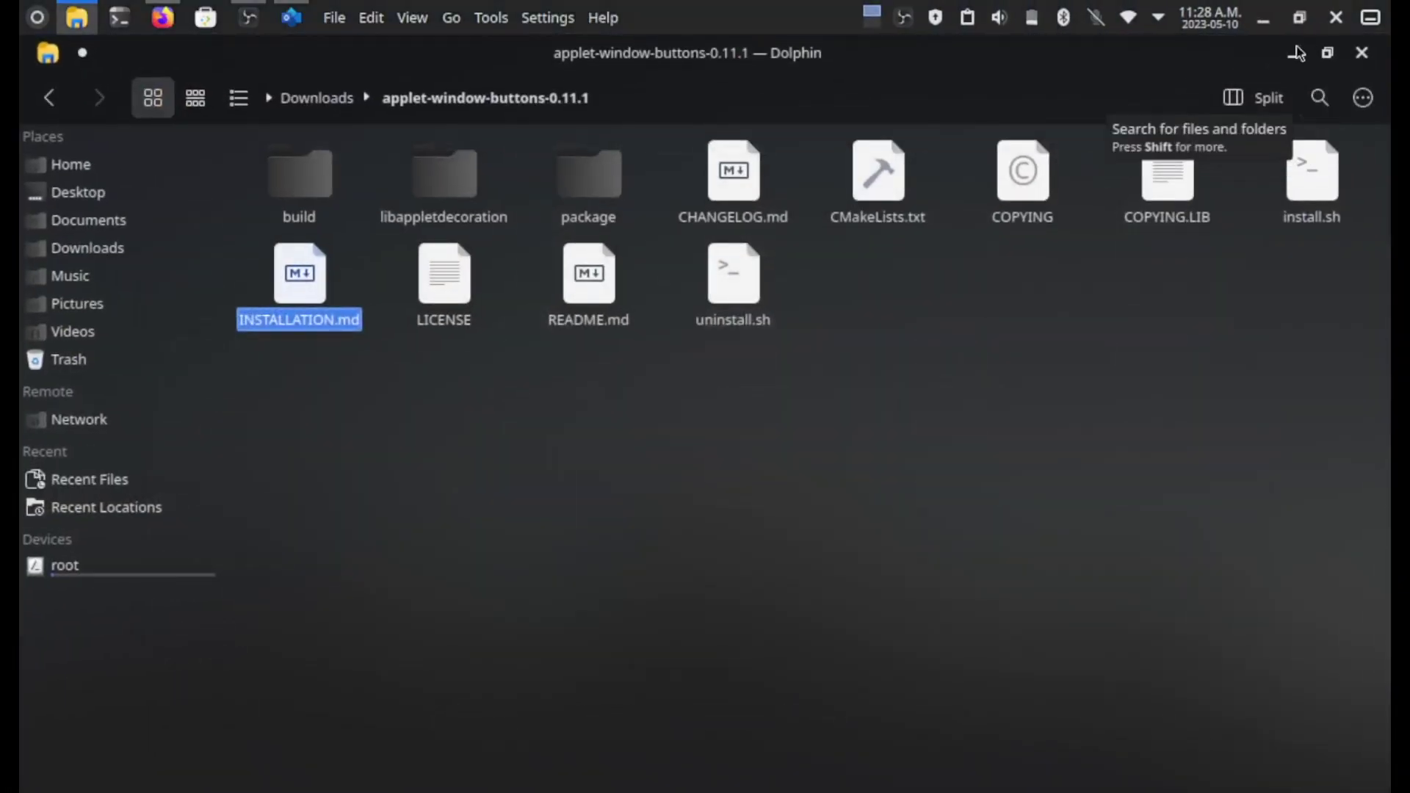
# Step: Restore Dolphin, launch System Settings via 'system s', and go to Window Management > KWin Scripts
pyautogui.click(1330, 55)
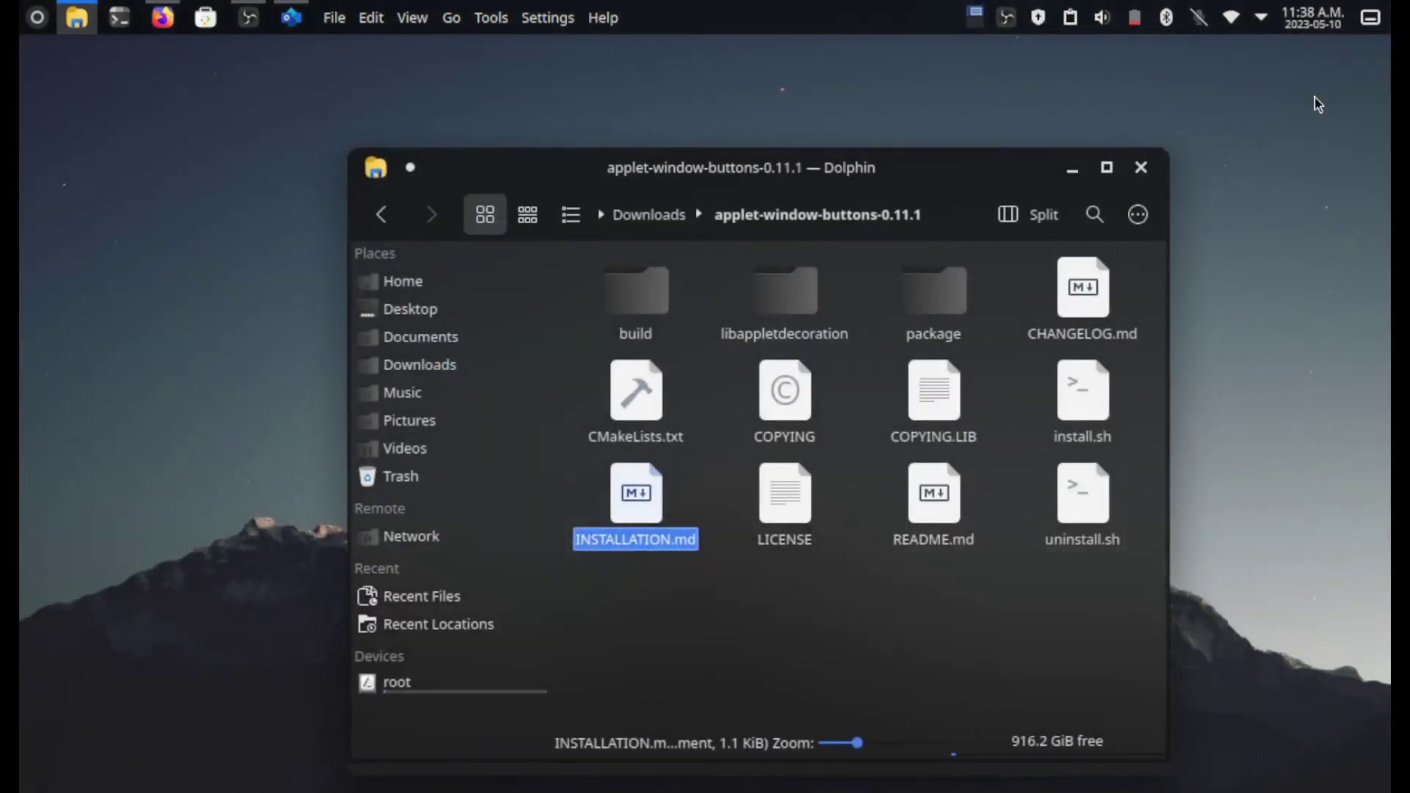
pyautogui.press('super')
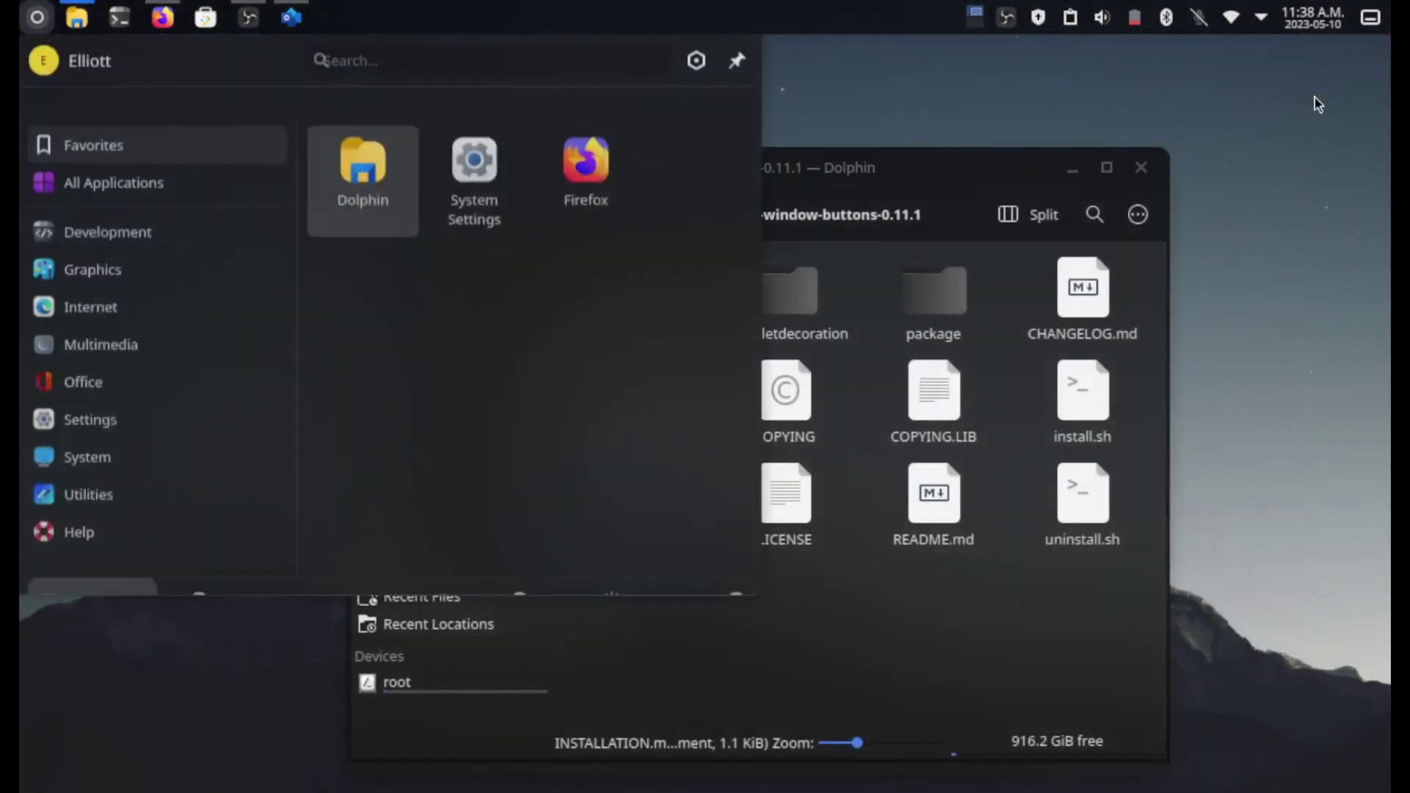
pyautogui.write('system s')
pyautogui.press('Return')
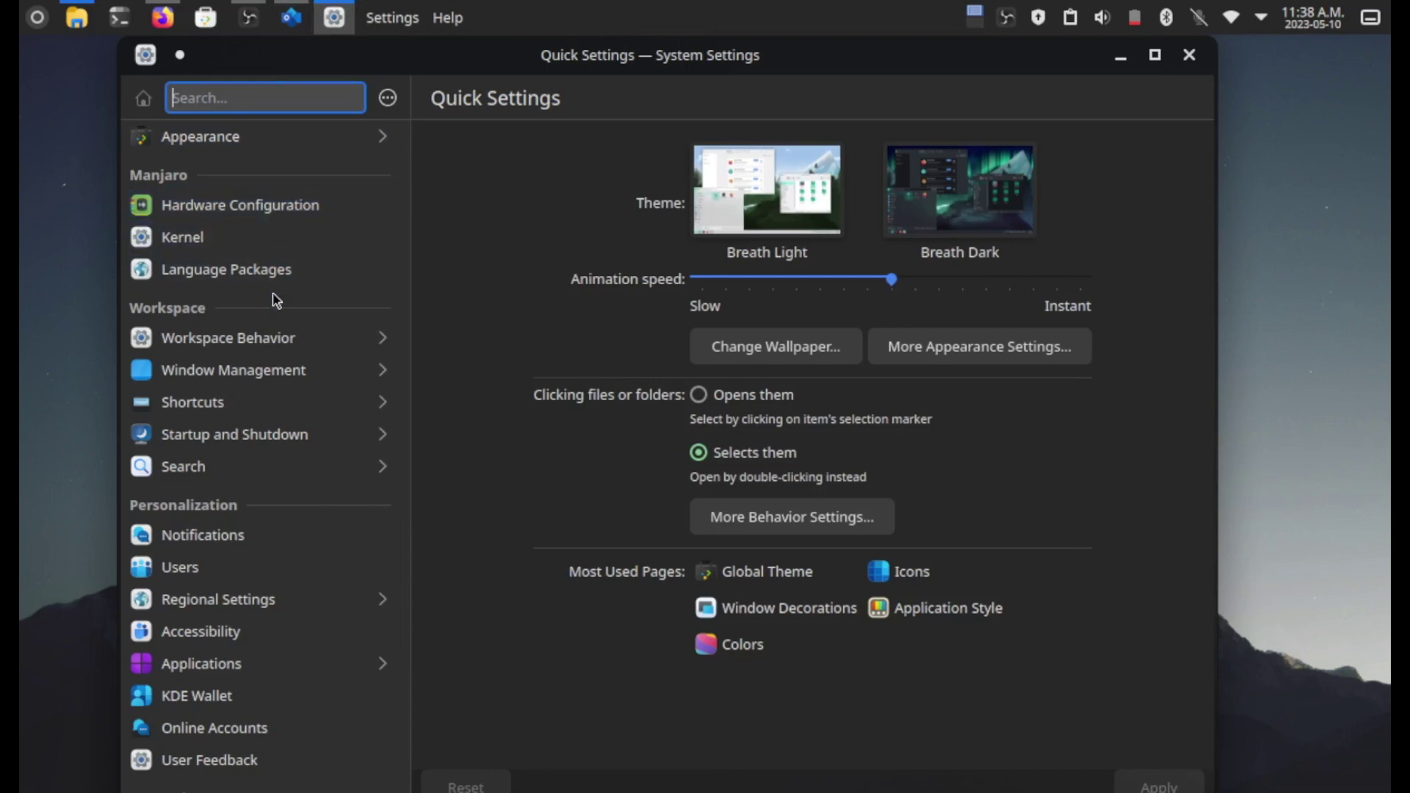
pyautogui.click(280, 368)
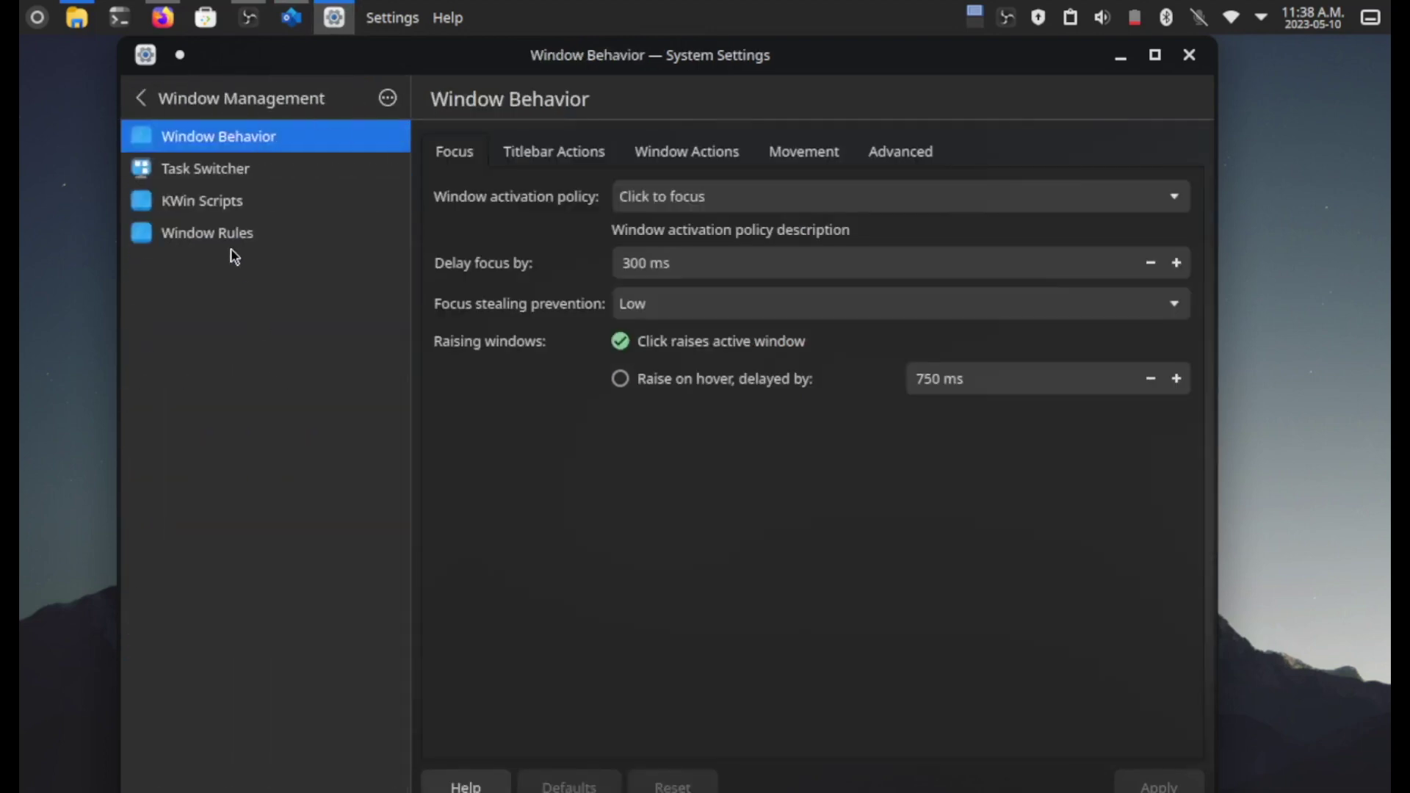
pyautogui.click(254, 203)
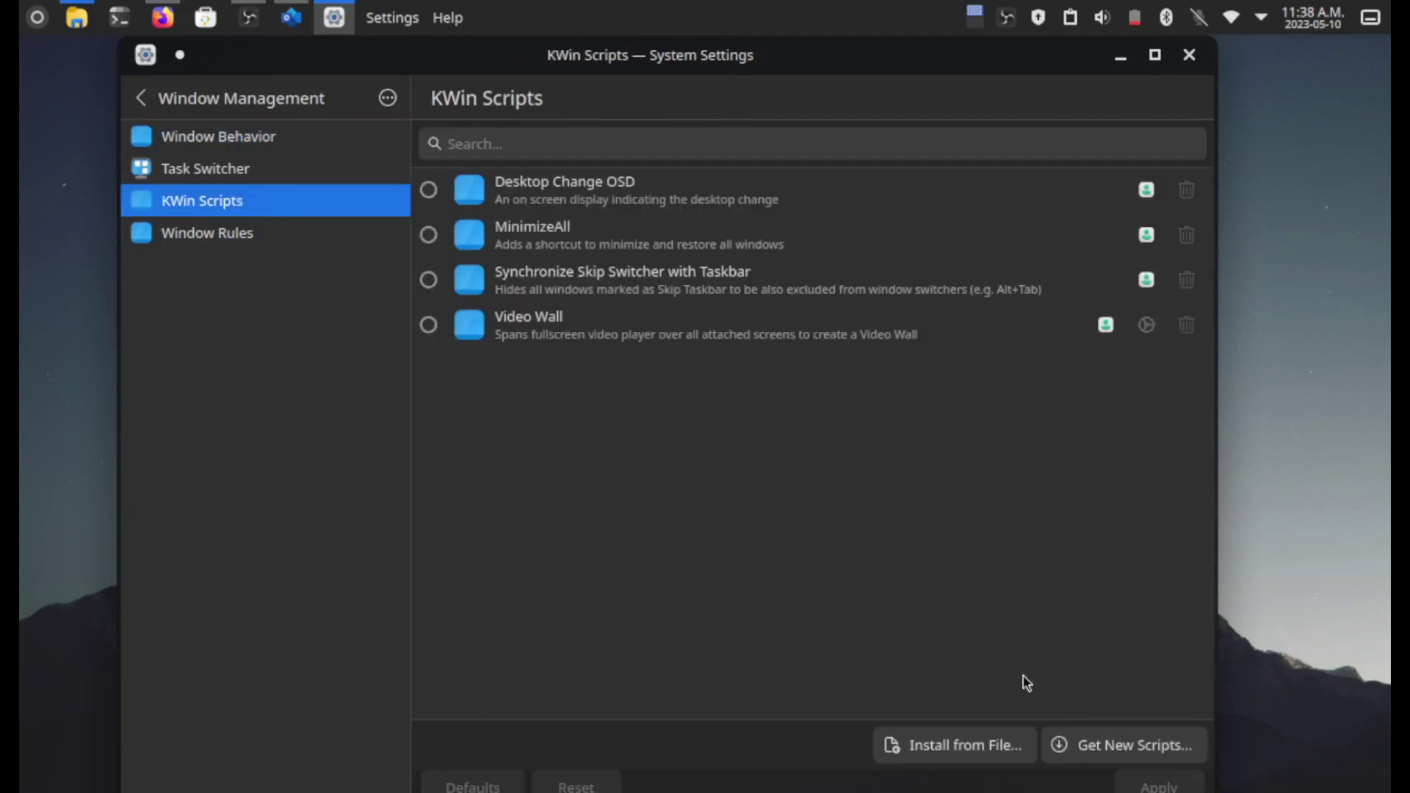
# Step: Download and install the Hide titles KWin script found by searching 'hide'
pyautogui.click(1107, 749)
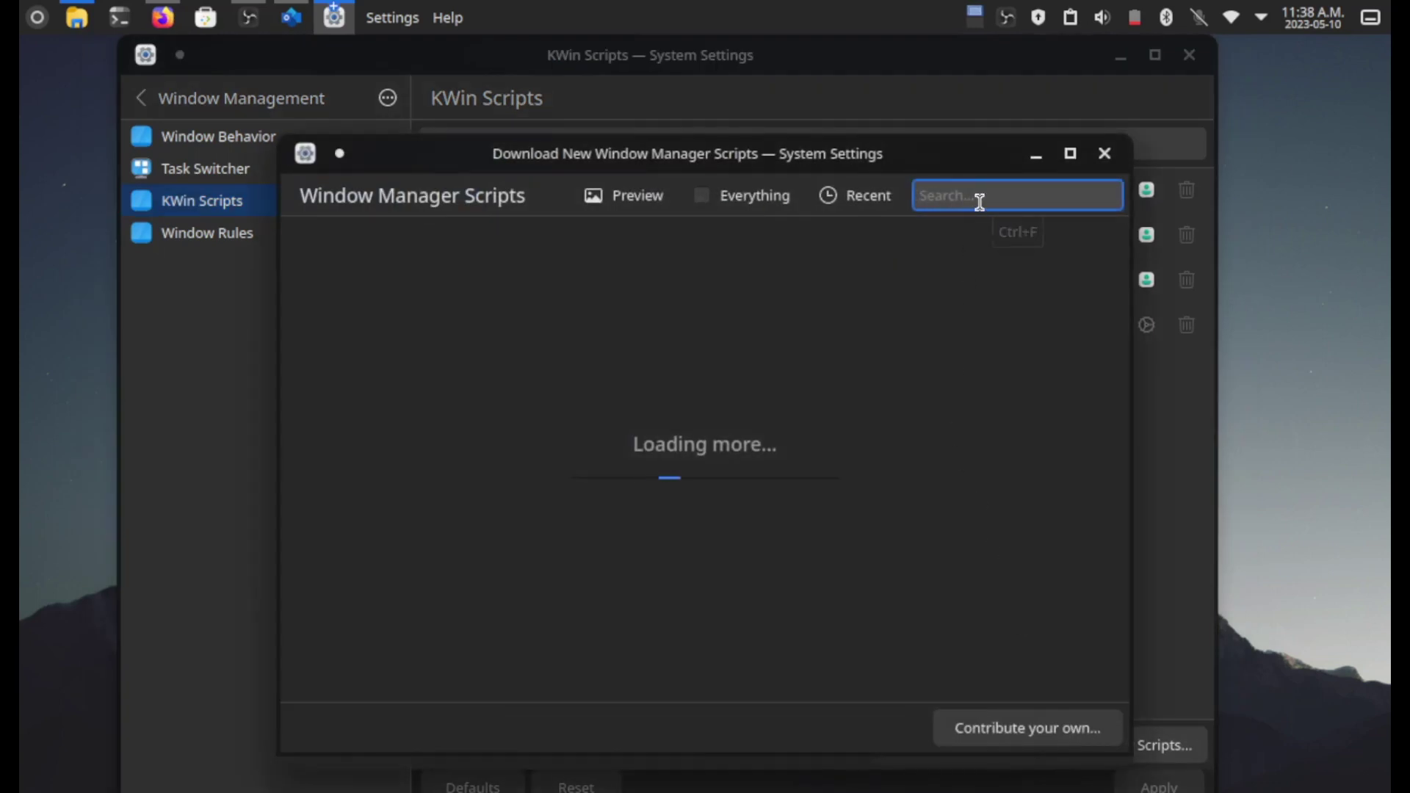
pyautogui.write('hide')
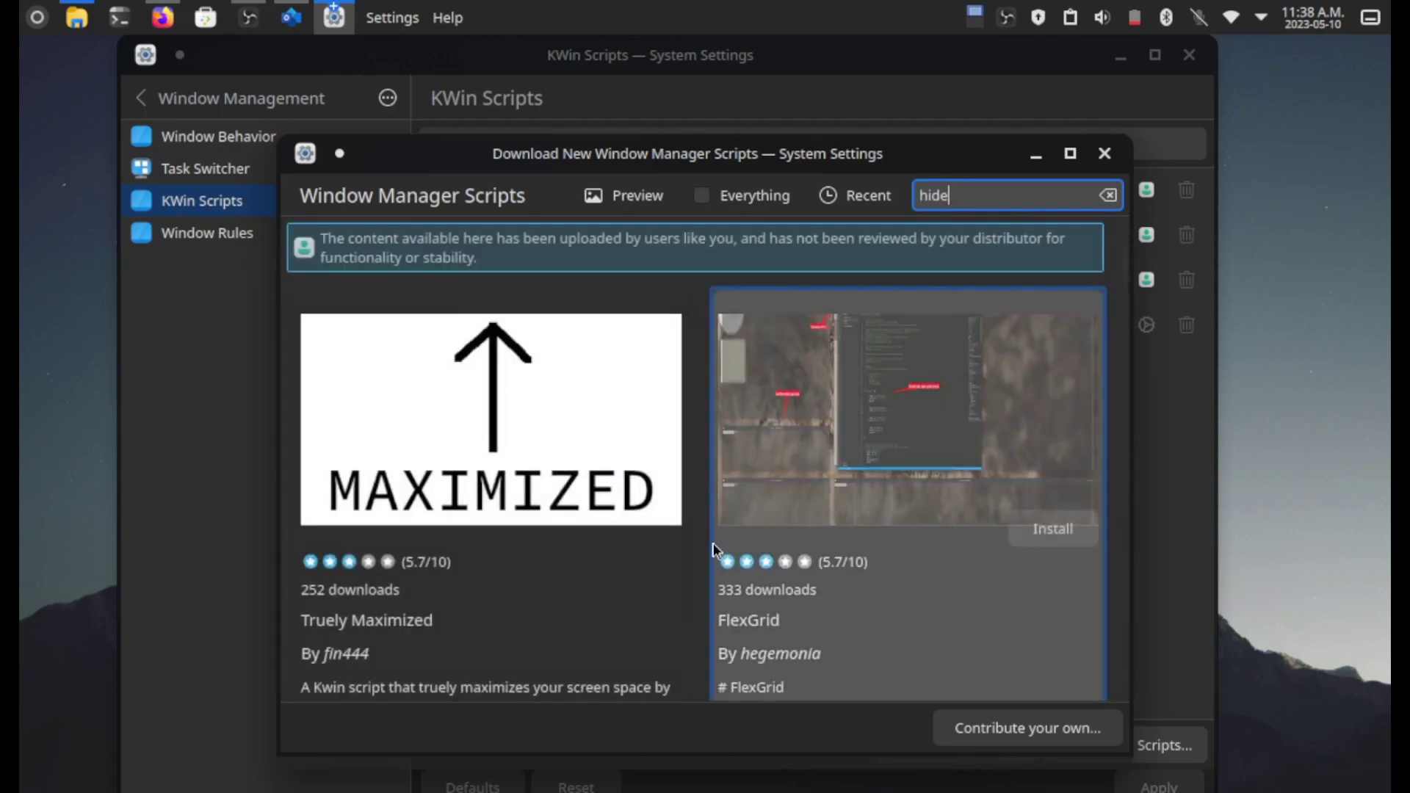
pyautogui.scroll(-1, 688, 574)
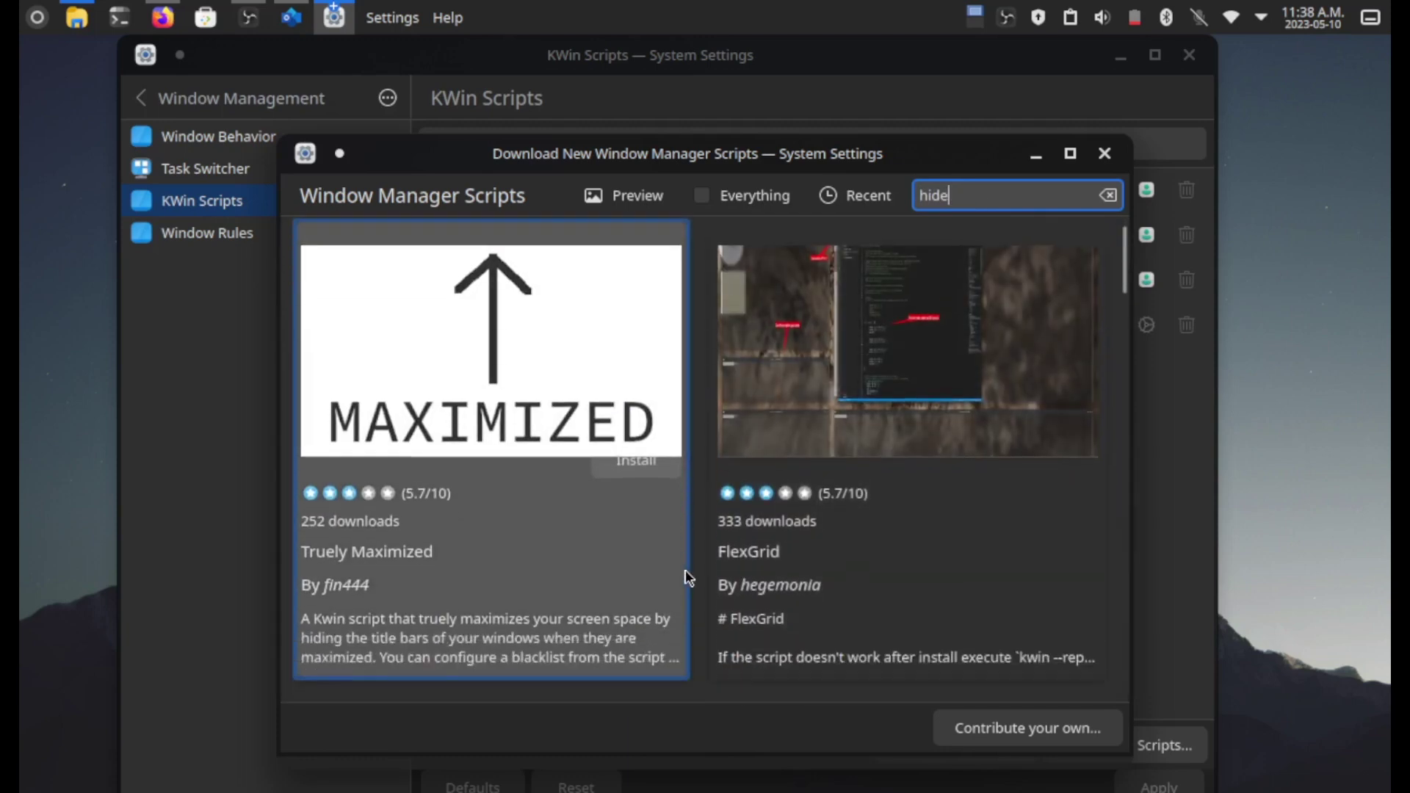
pyautogui.scroll(-1, 688, 577)
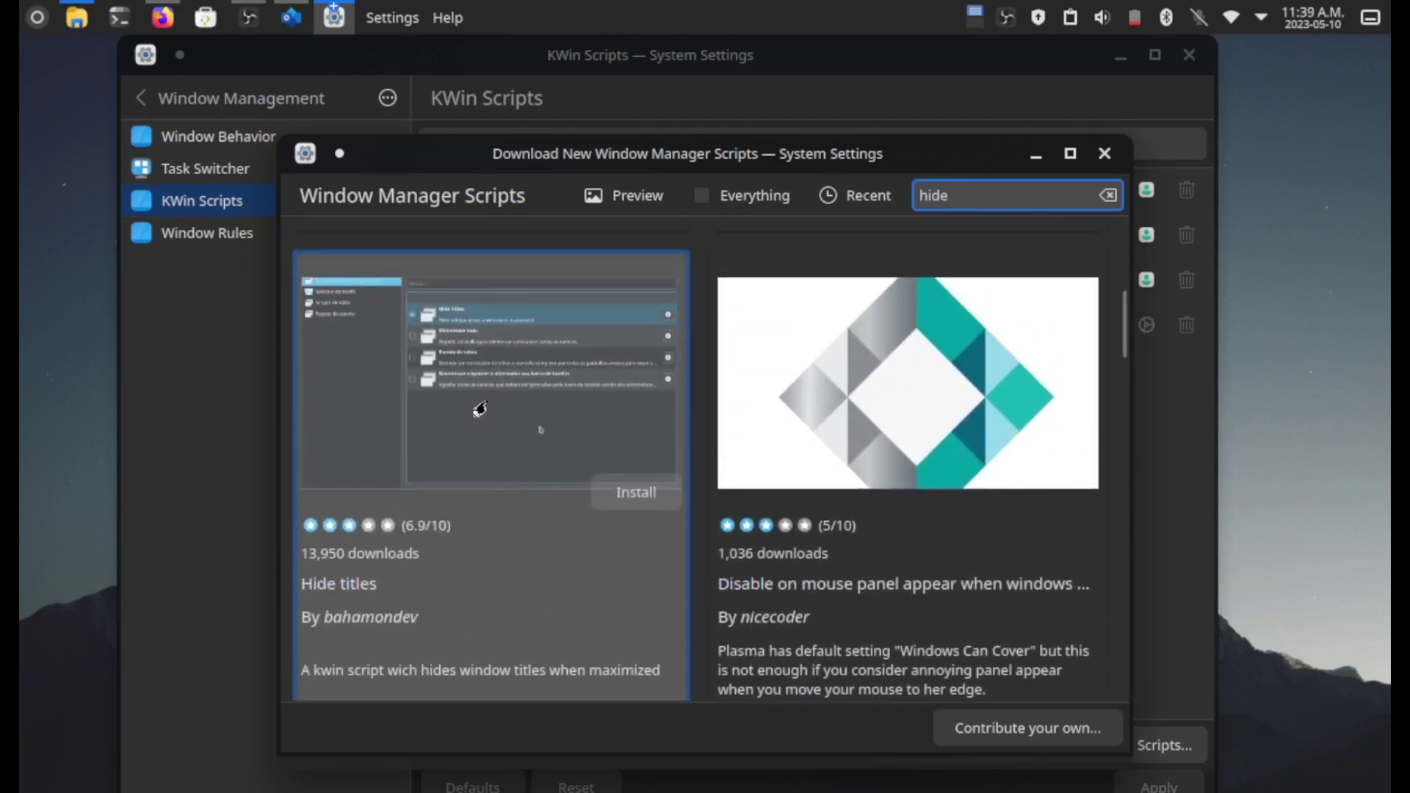
pyautogui.click(479, 409)
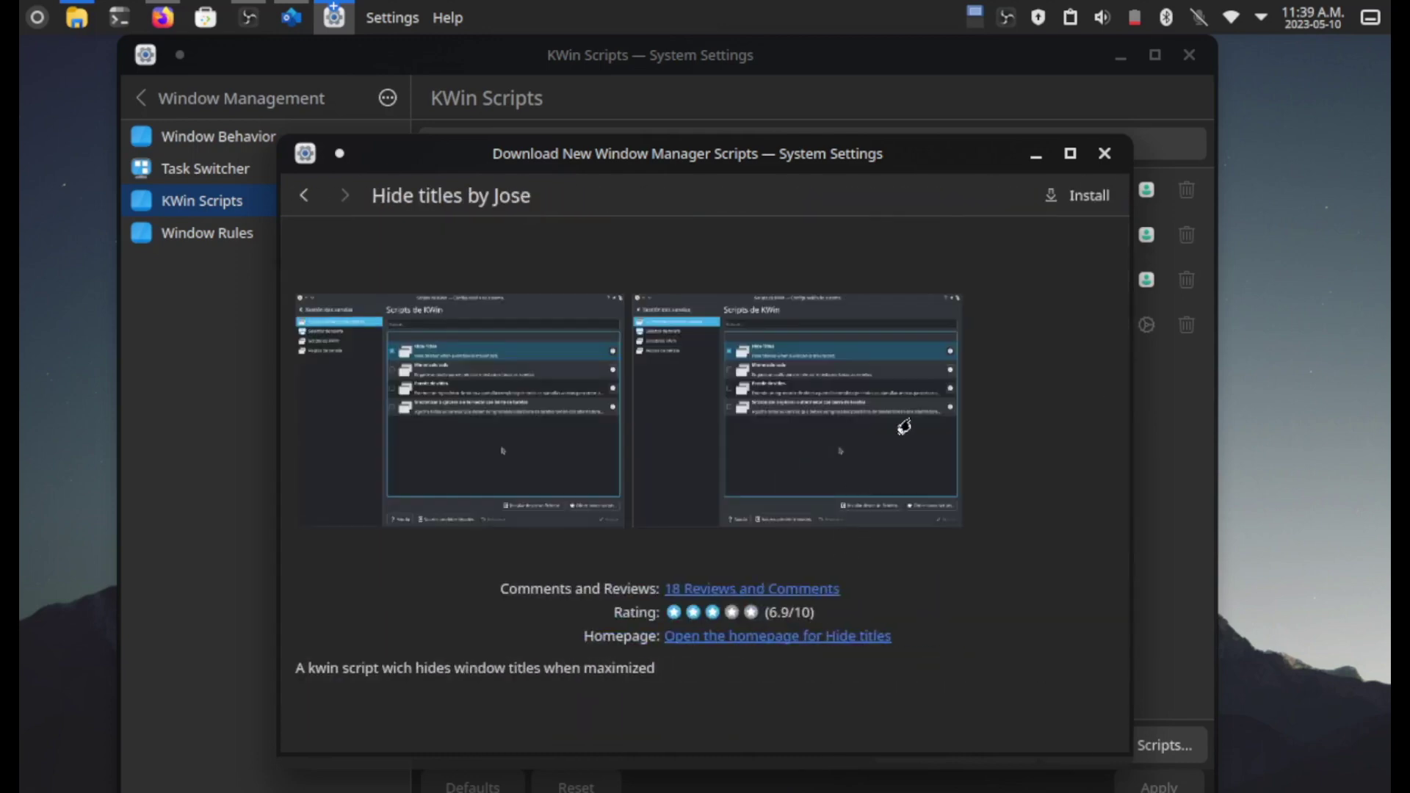
pyautogui.click(1093, 198)
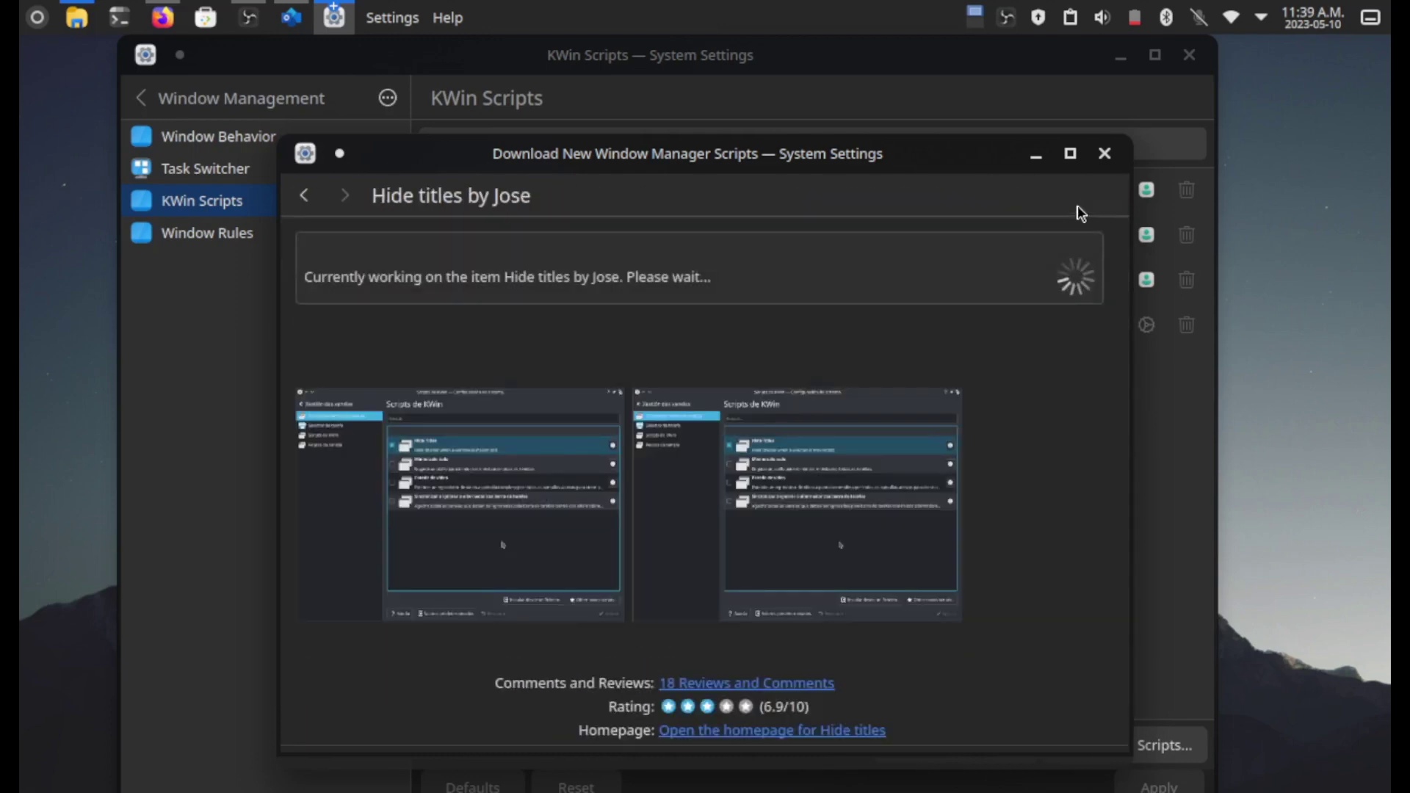
pyautogui.press('Escape')
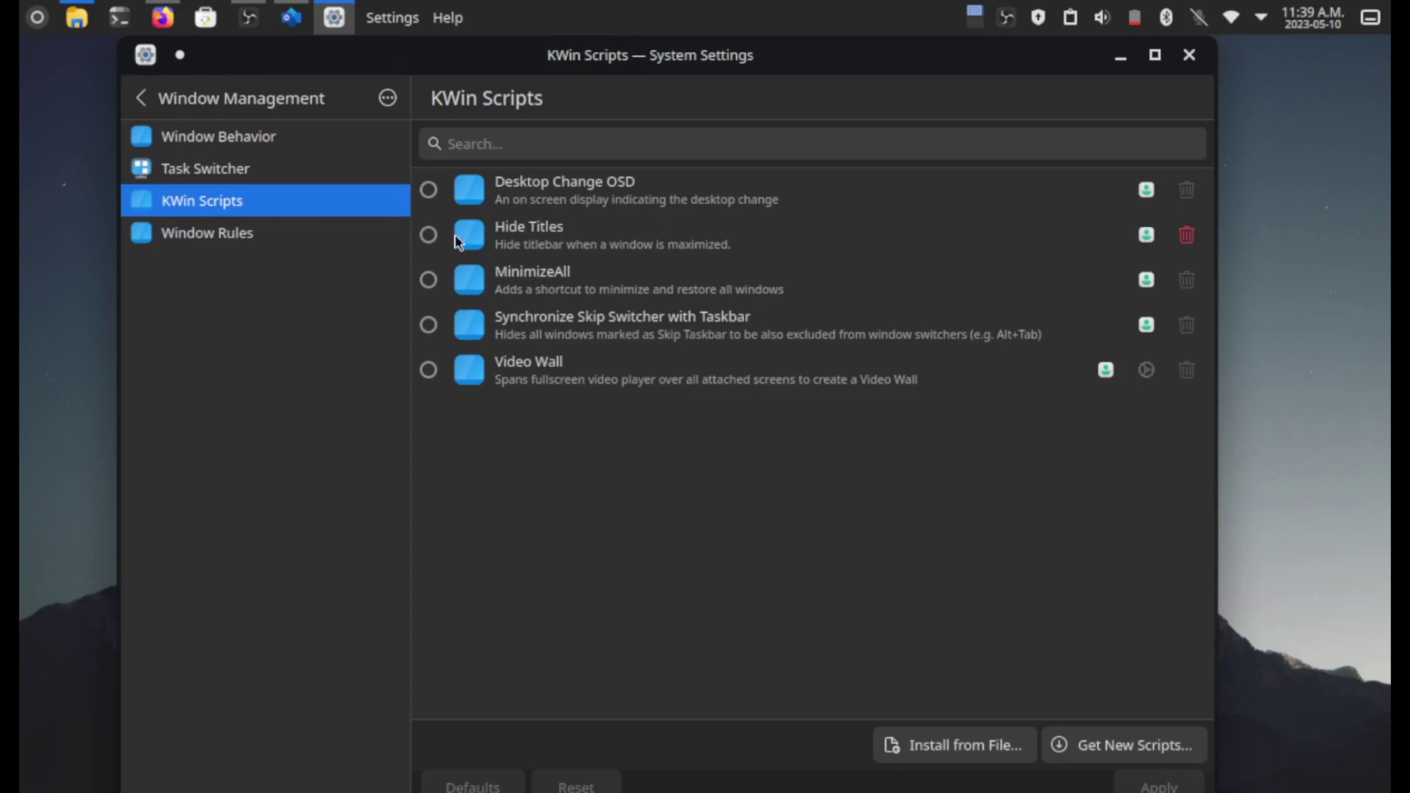
# Step: Enable and apply Hide Titles, then maximize System Settings to test it
pyautogui.click(428, 235)
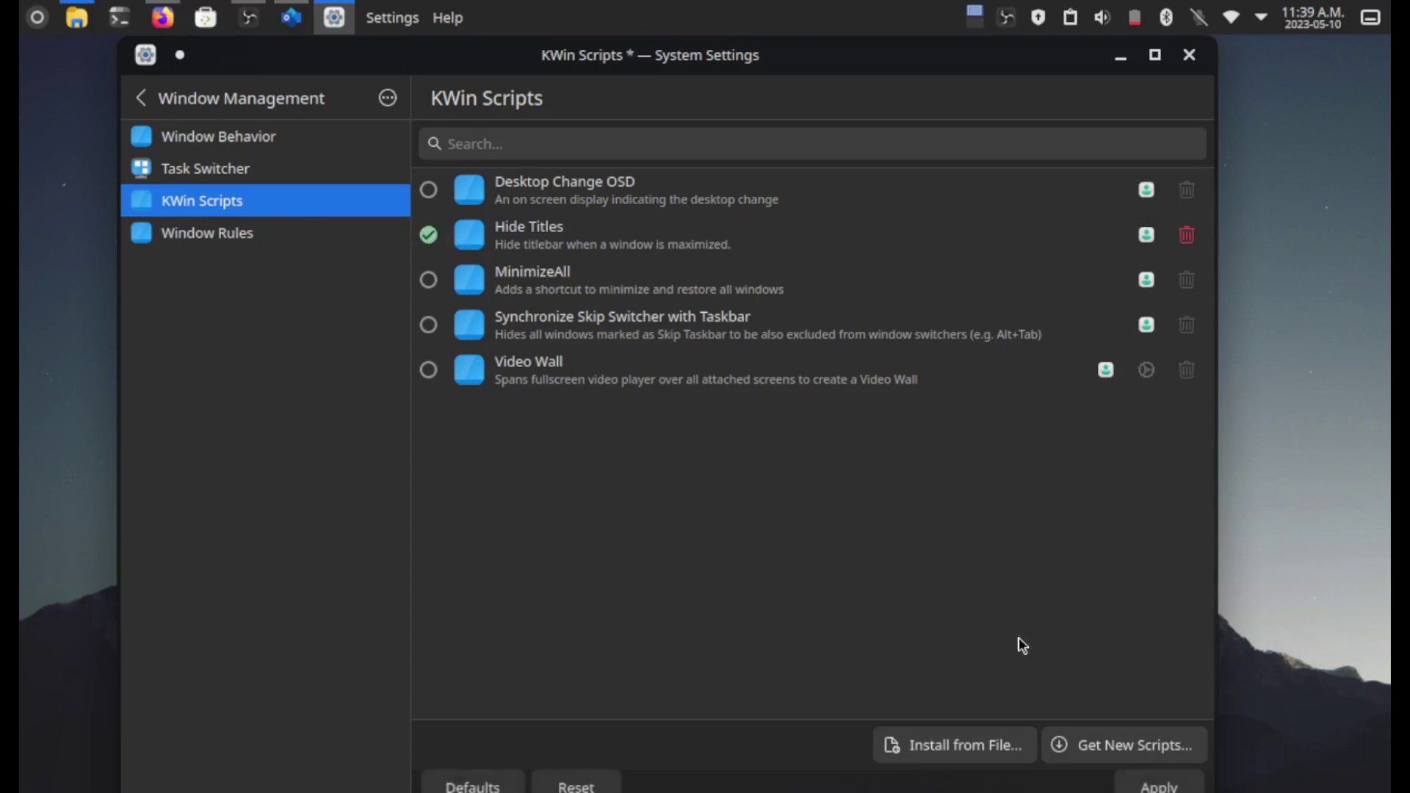
pyautogui.click(1158, 783)
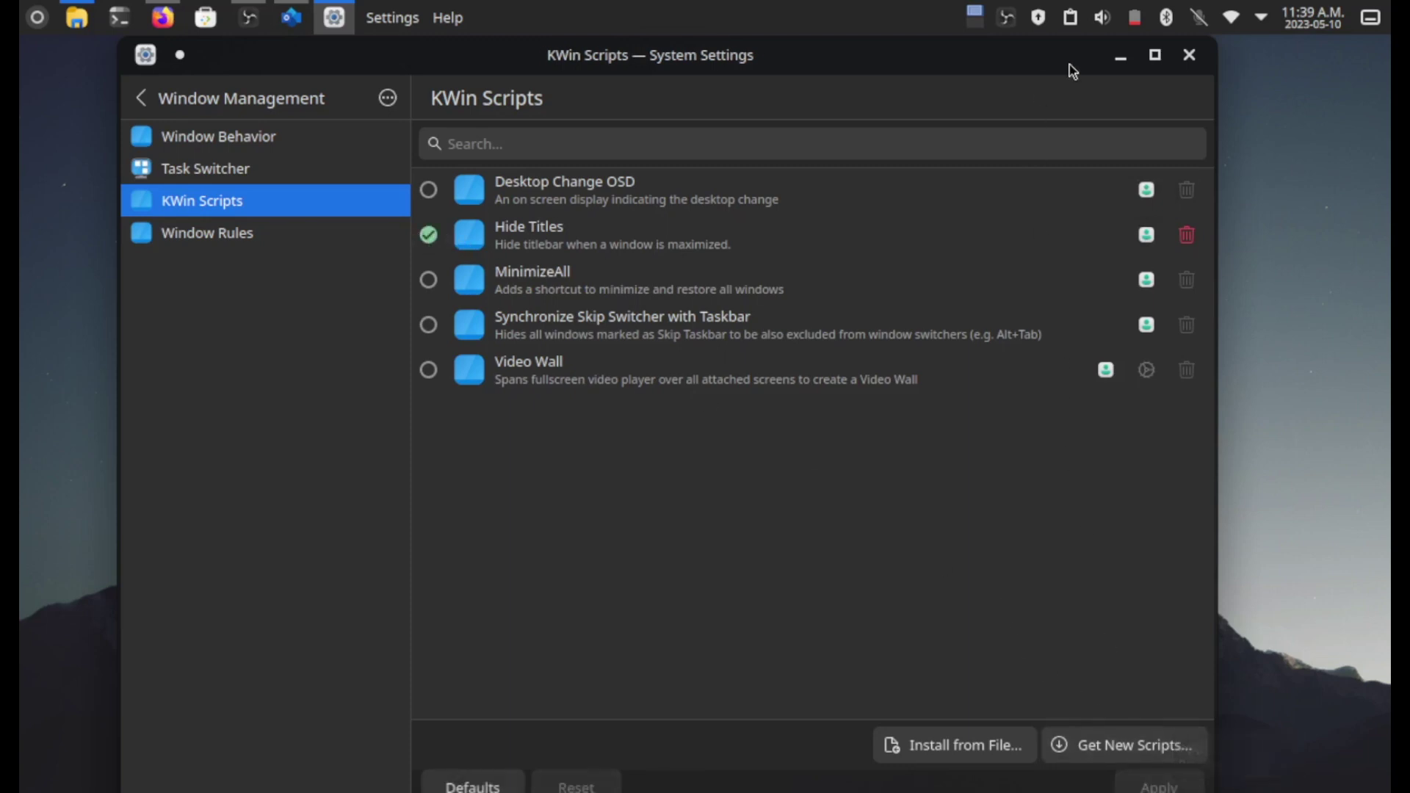
pyautogui.click(1157, 55)
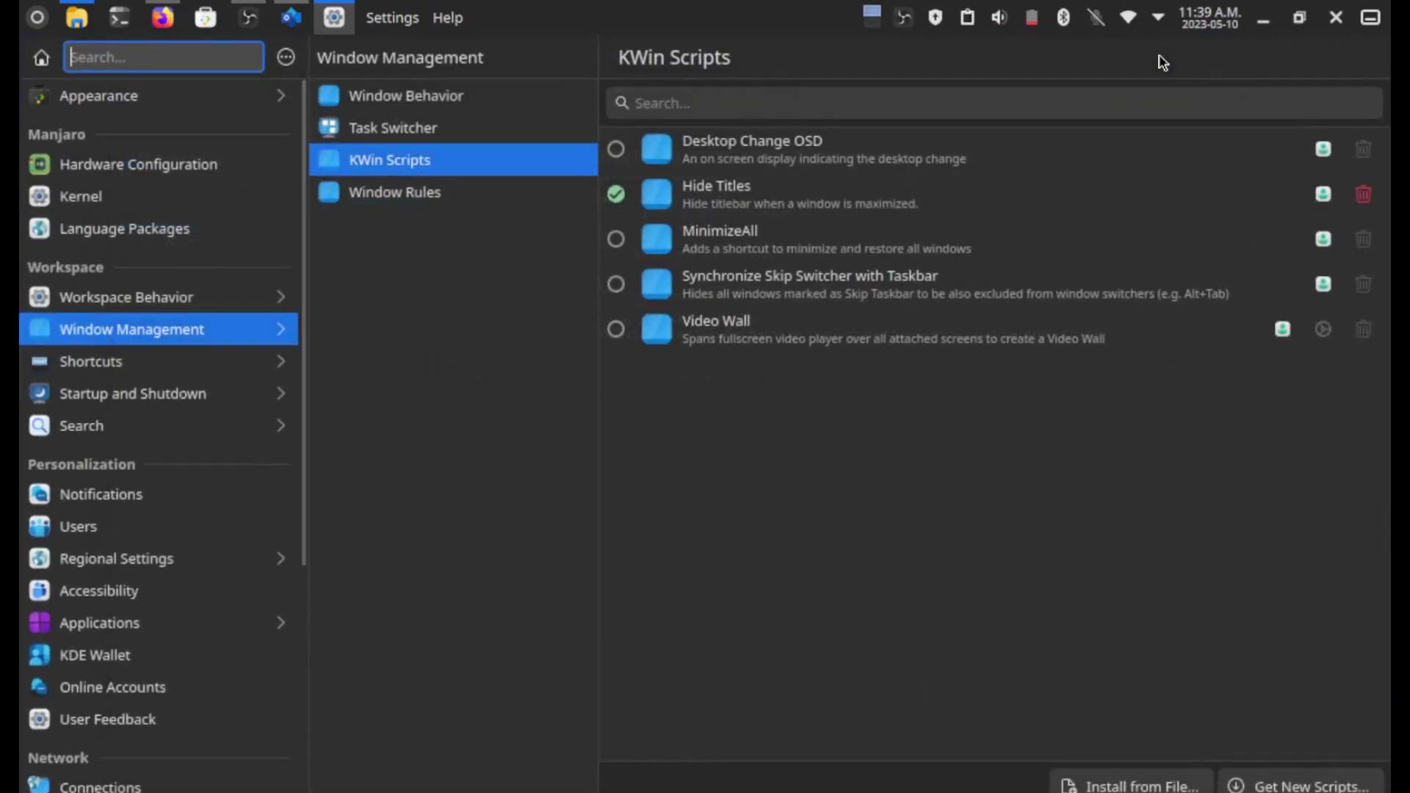
# Step: Restore and close System Settings, then maximize Dolphin to confirm its title bar is hidden
pyautogui.click(1303, 33)
pyautogui.click(1198, 51)
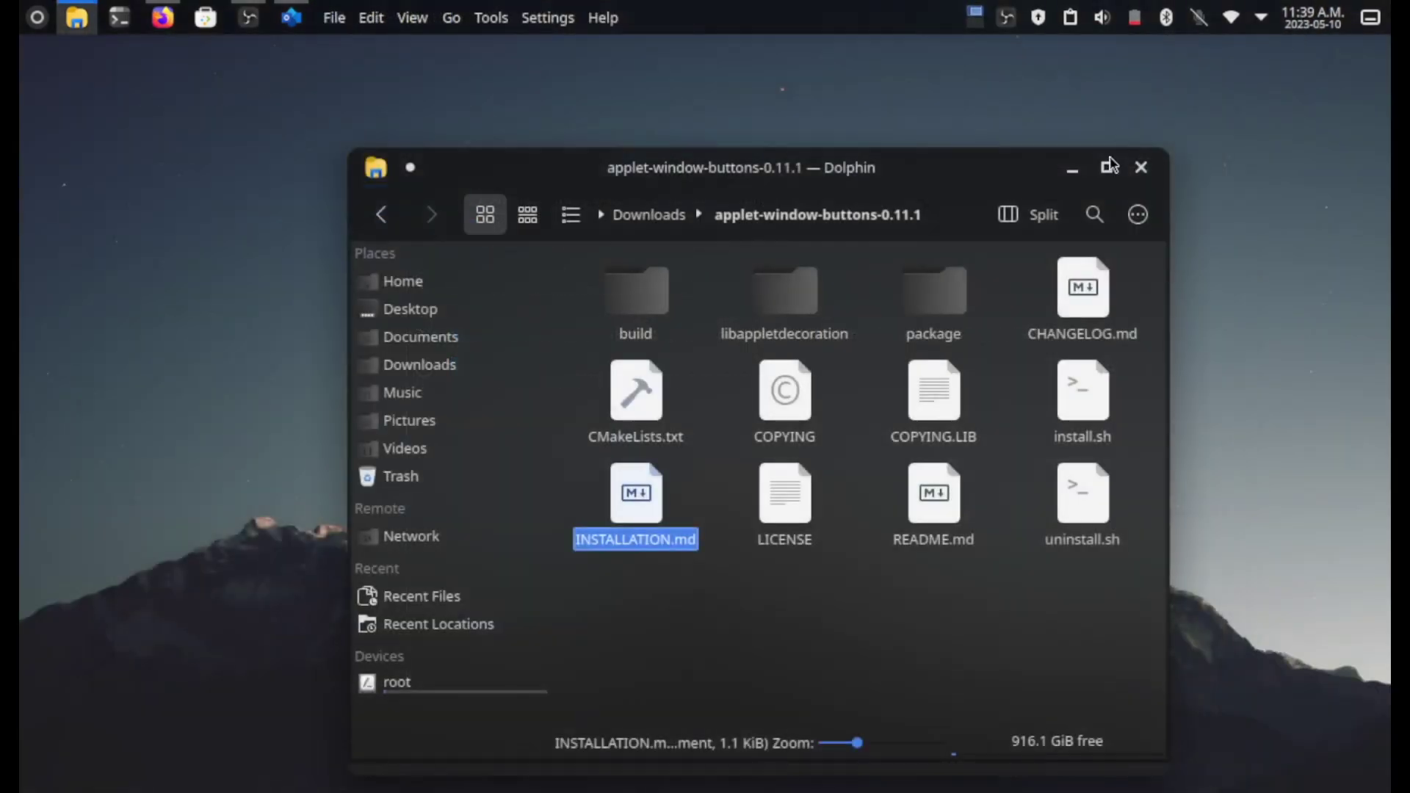
pyautogui.click(1107, 169)
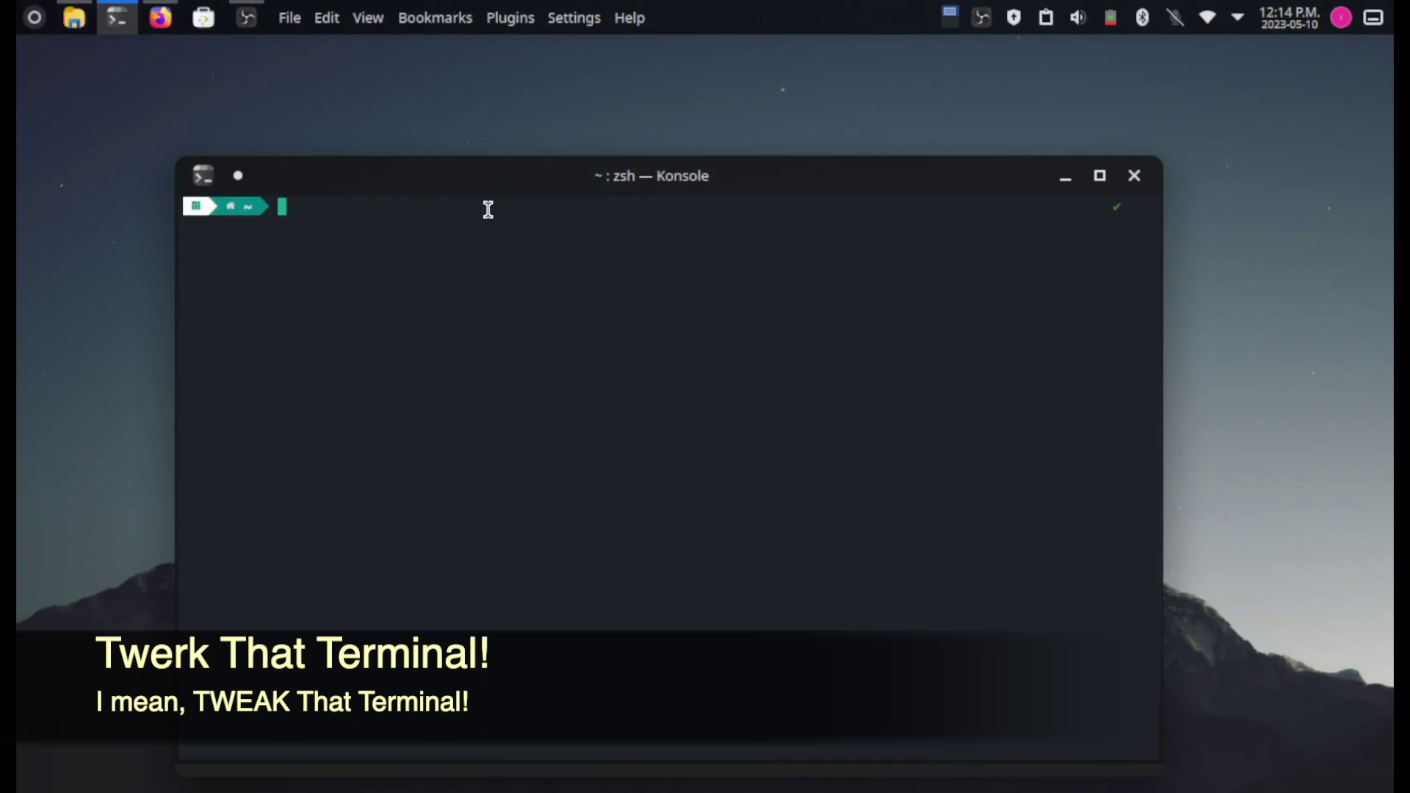
# Step: Move the Konsole window aside and start creating a new Konsole profile
pyautogui.moveTo(497, 161); pyautogui.dragTo(536, 160)
pyautogui.click(584, 19)
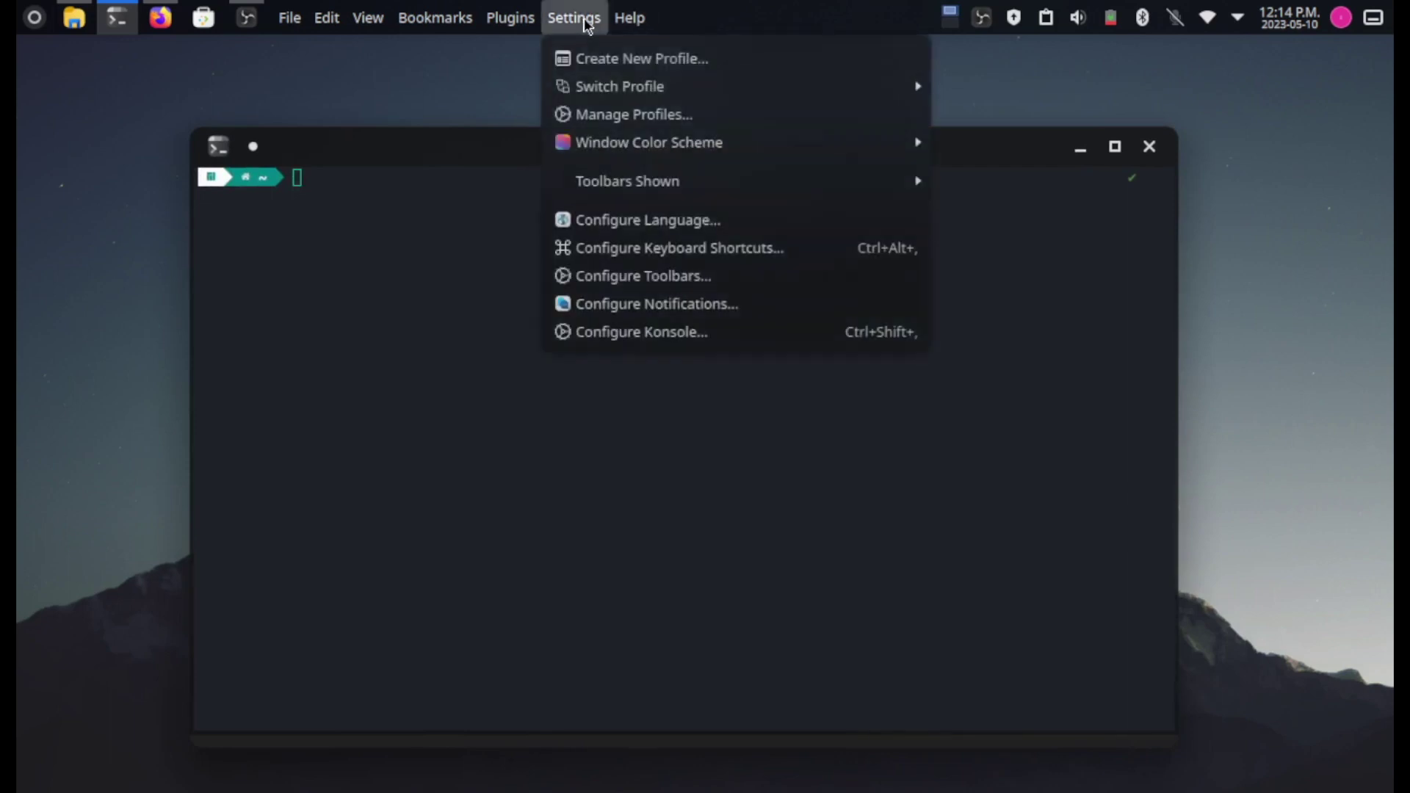
pyautogui.moveTo(661, 86)
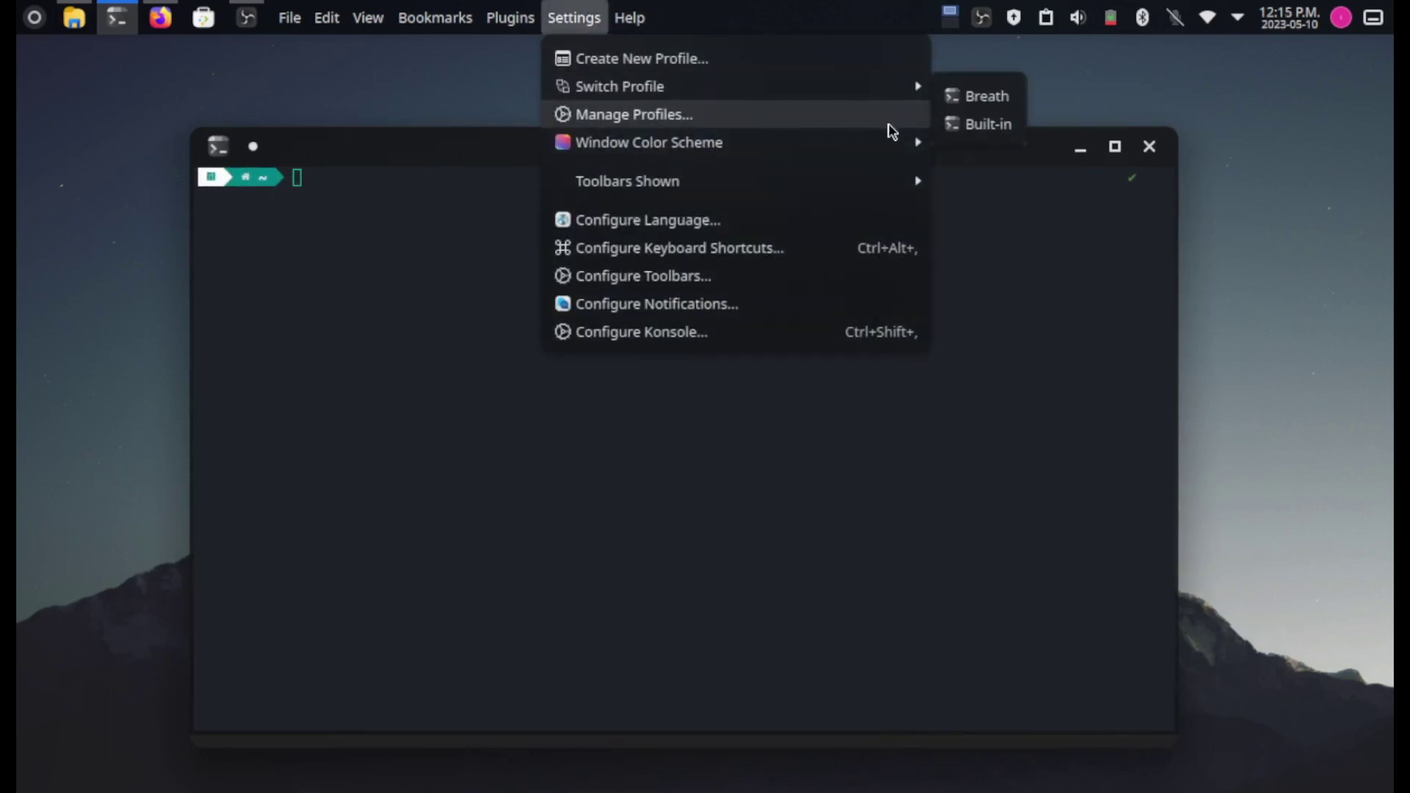
pyautogui.click(851, 74)
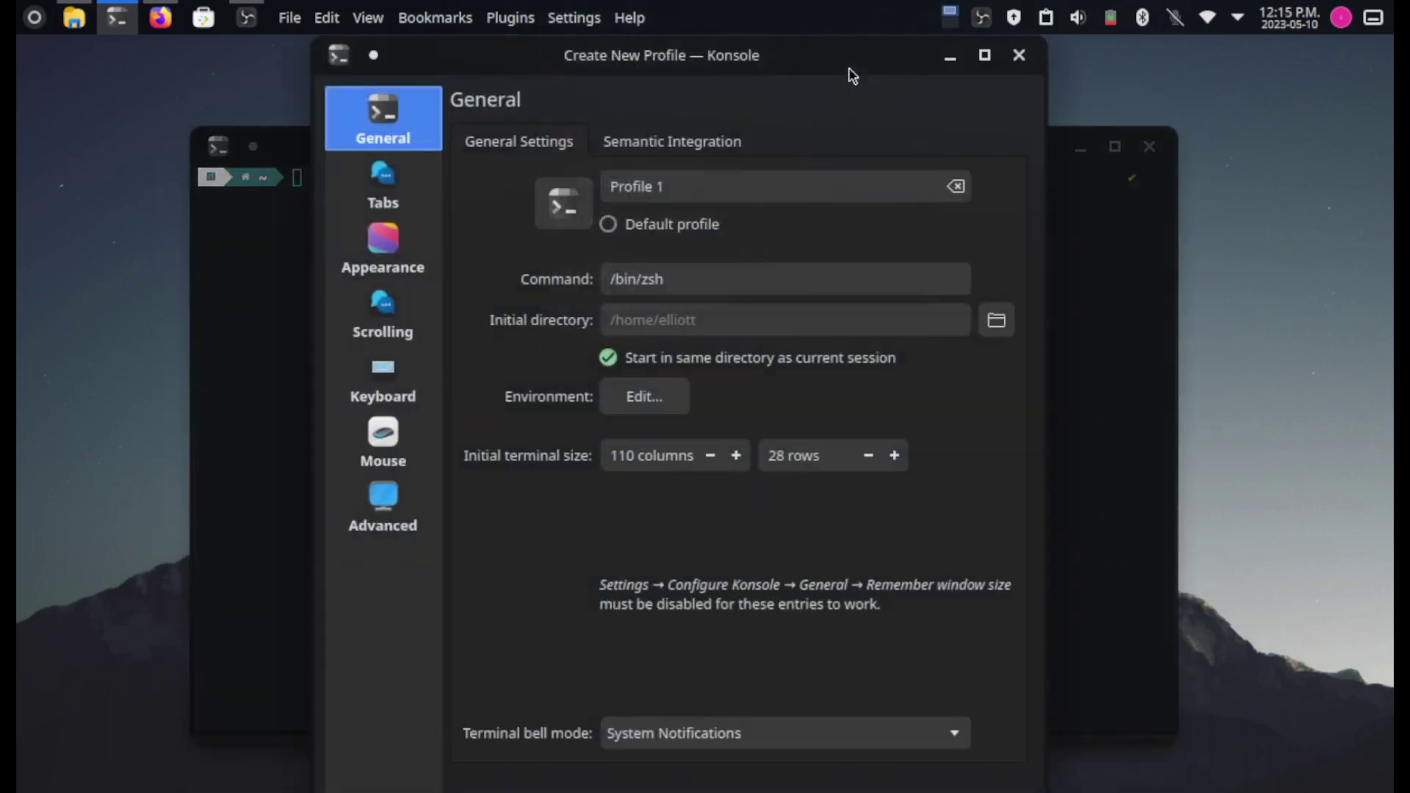
# Step: Name the profile Orchis-Translucent, make it the default, and set it to 111 columns
pyautogui.click(691, 188)
pyautogui.moveTo(692, 188); pyautogui.dragTo(571, 171)
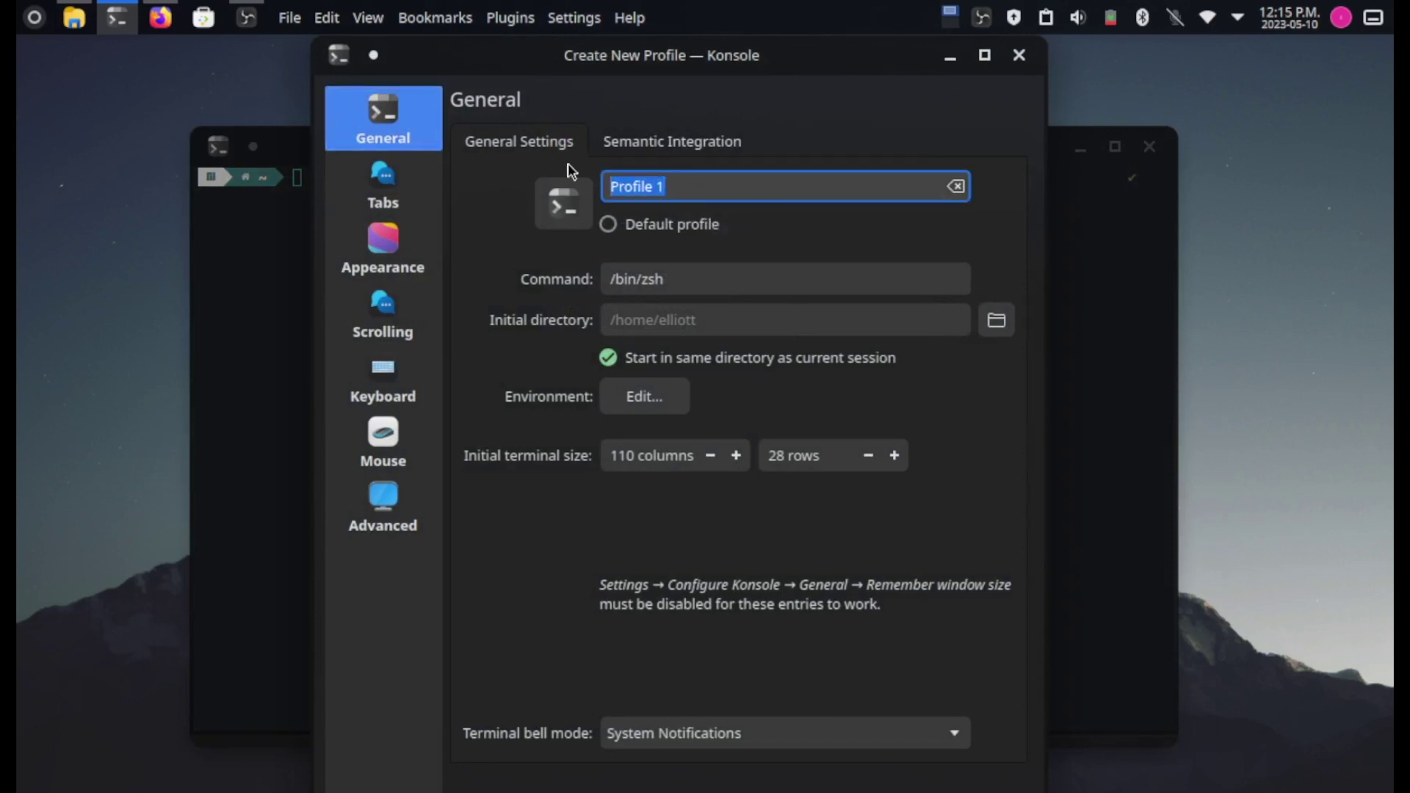
pyautogui.write('Orchis-Translucent')
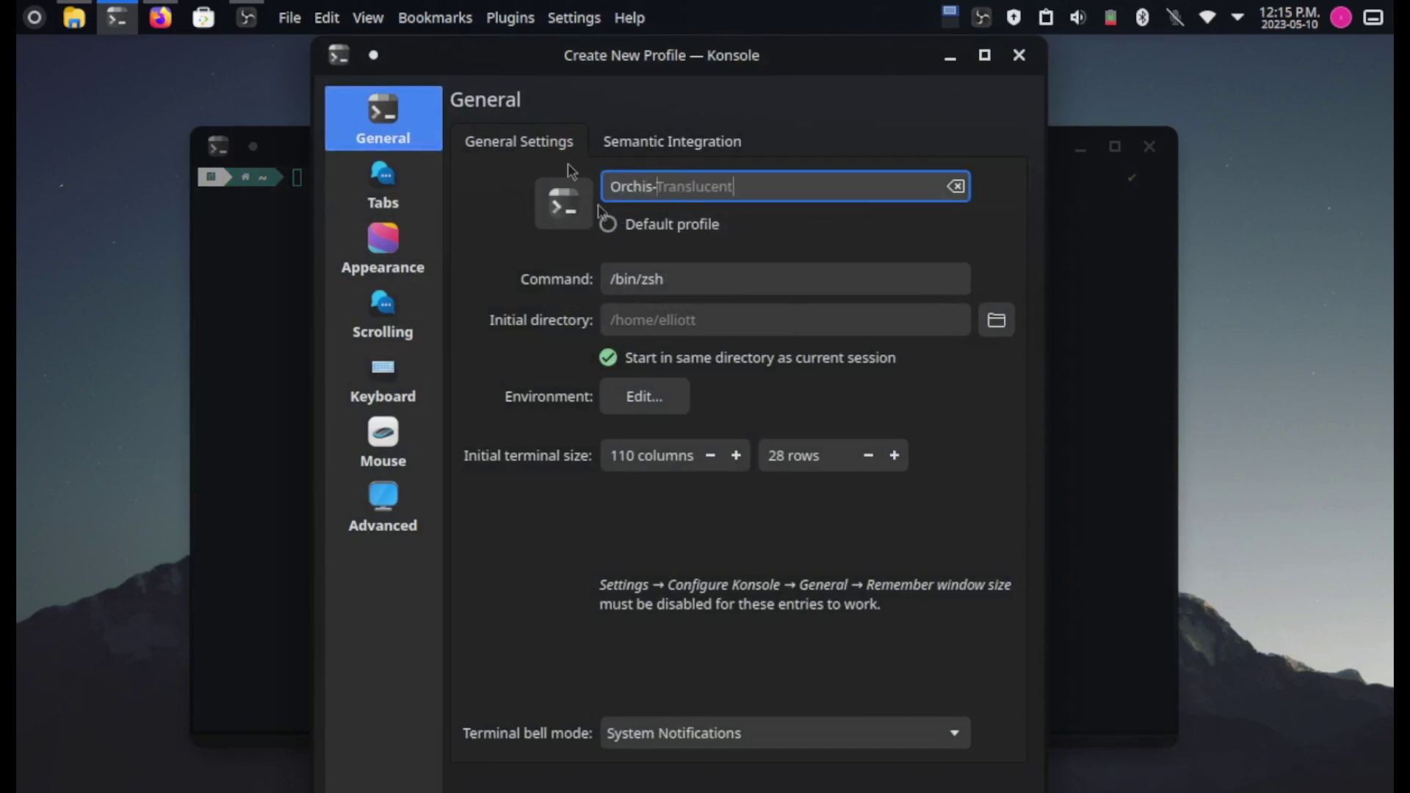
pyautogui.click(635, 232)
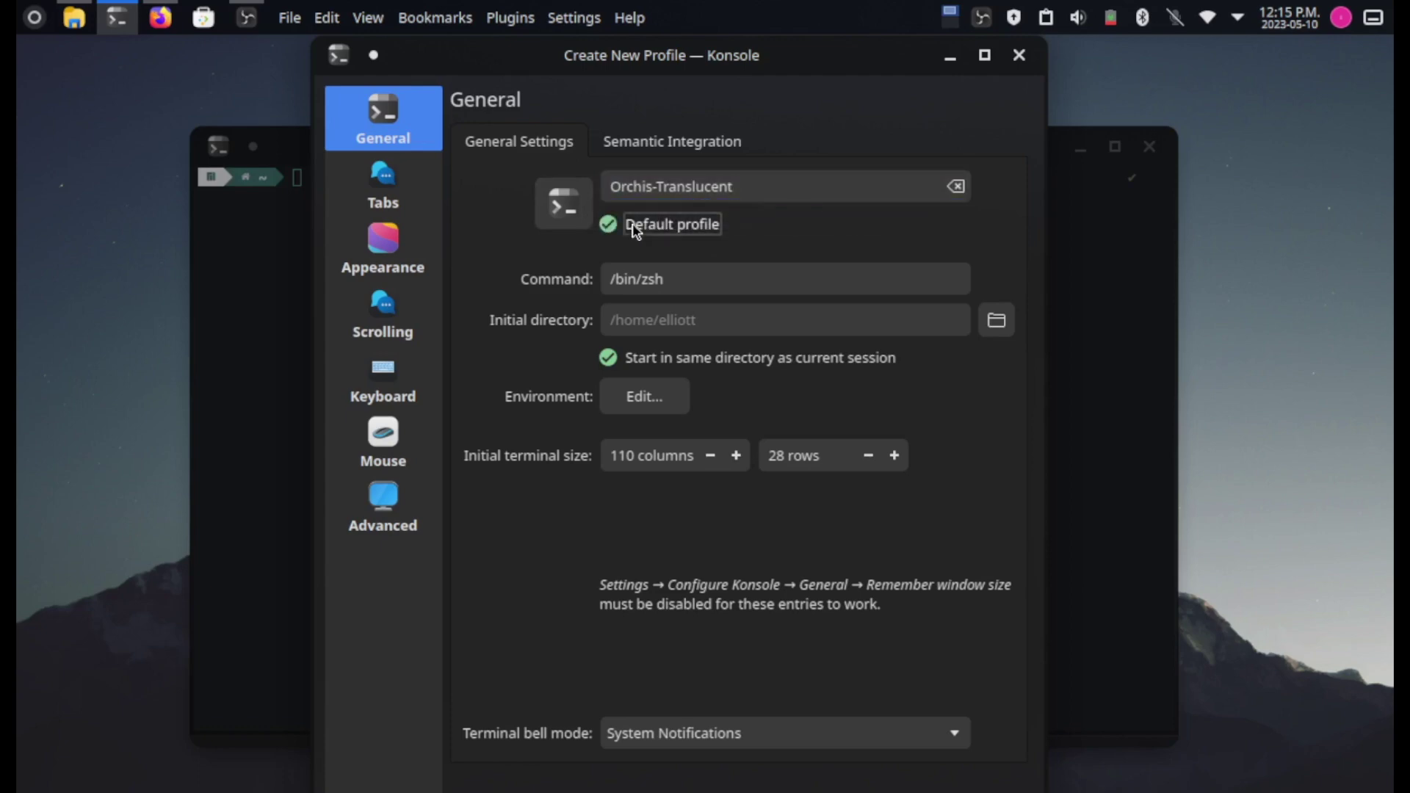
pyautogui.click(737, 456)
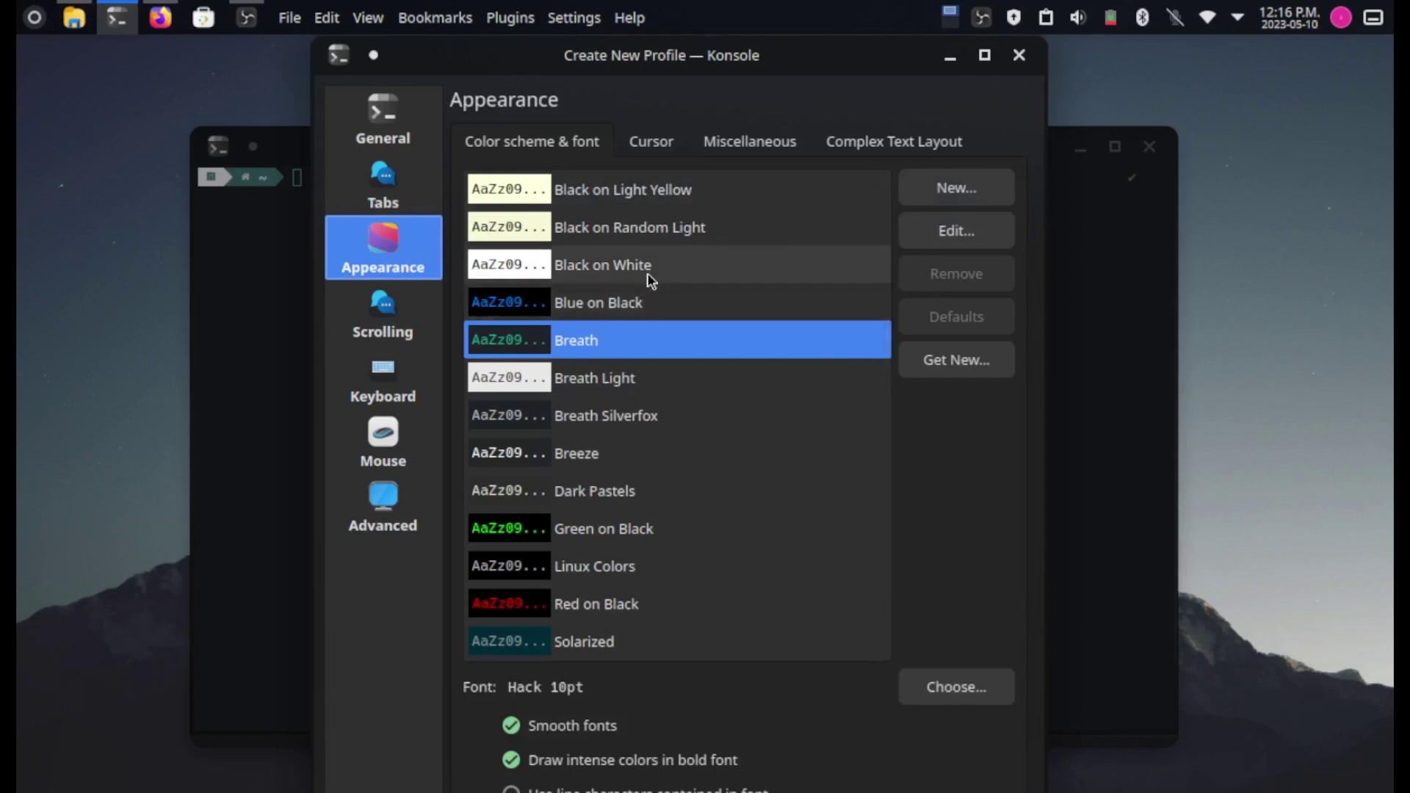
# Step: Edit the Breath colour scheme and turn on background blur
pyautogui.scroll(-1, 651, 352)
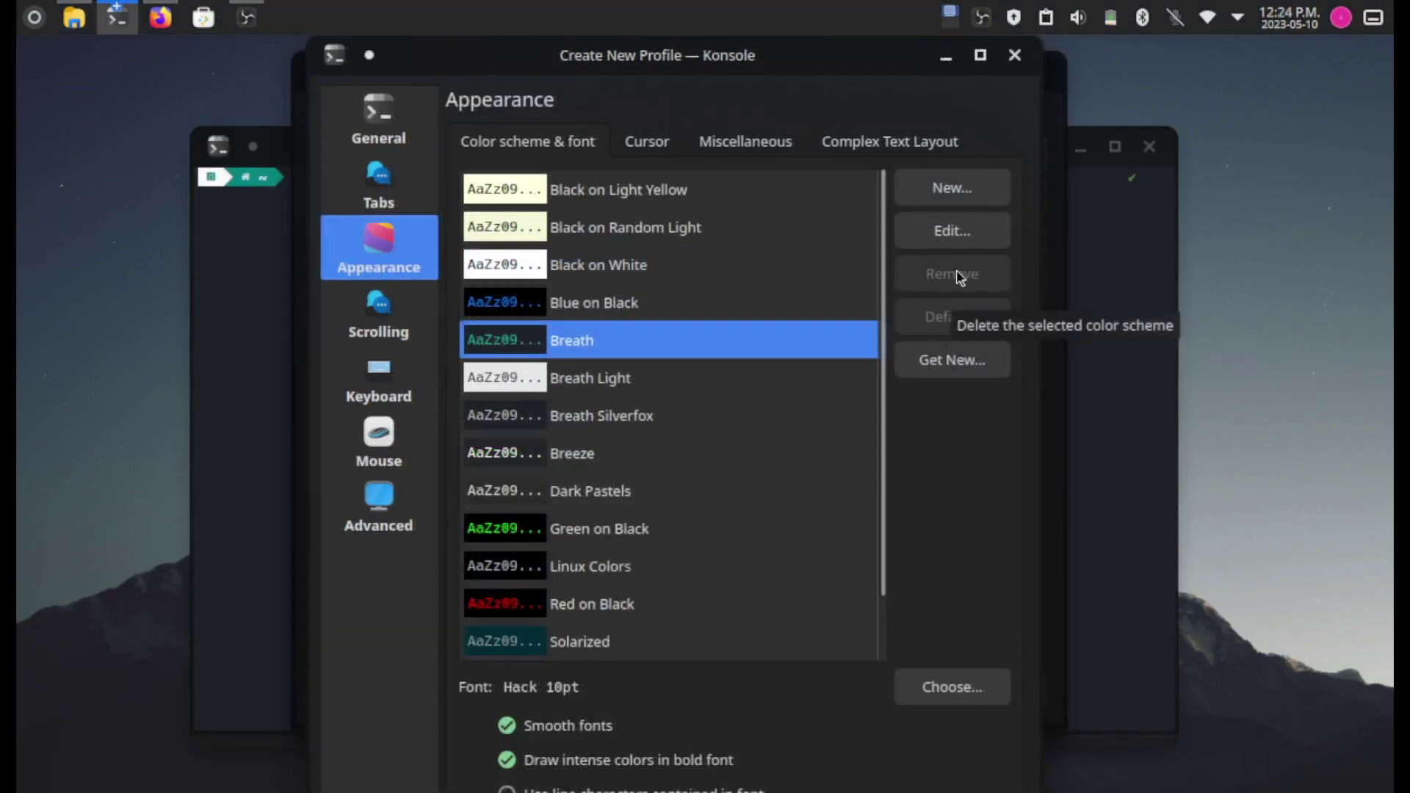
pyautogui.click(970, 230)
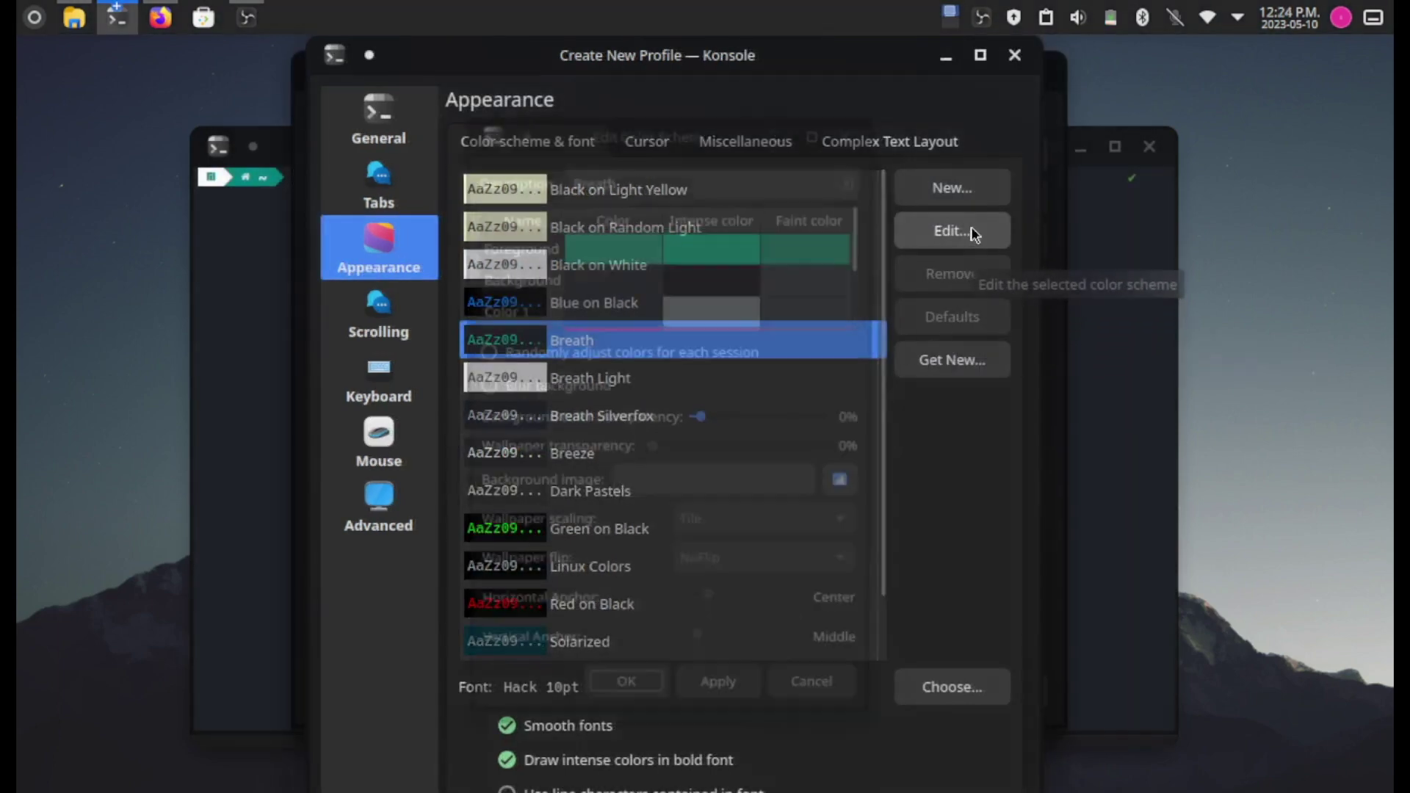
pyautogui.click(572, 389)
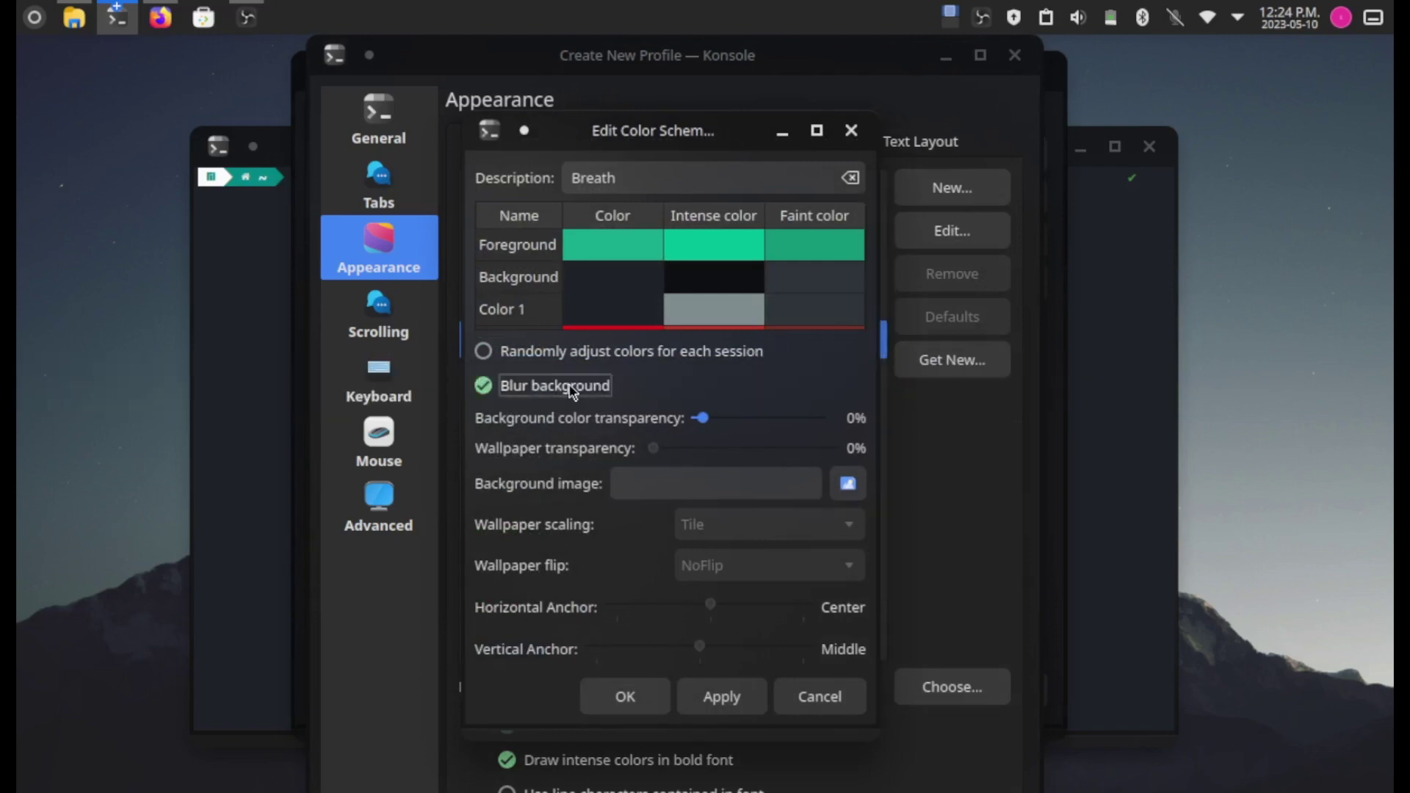
# Step: Set the terminal font size to 12 and switch the terminal to the Custom profile
pyautogui.hotkey('shift', 'Tab')
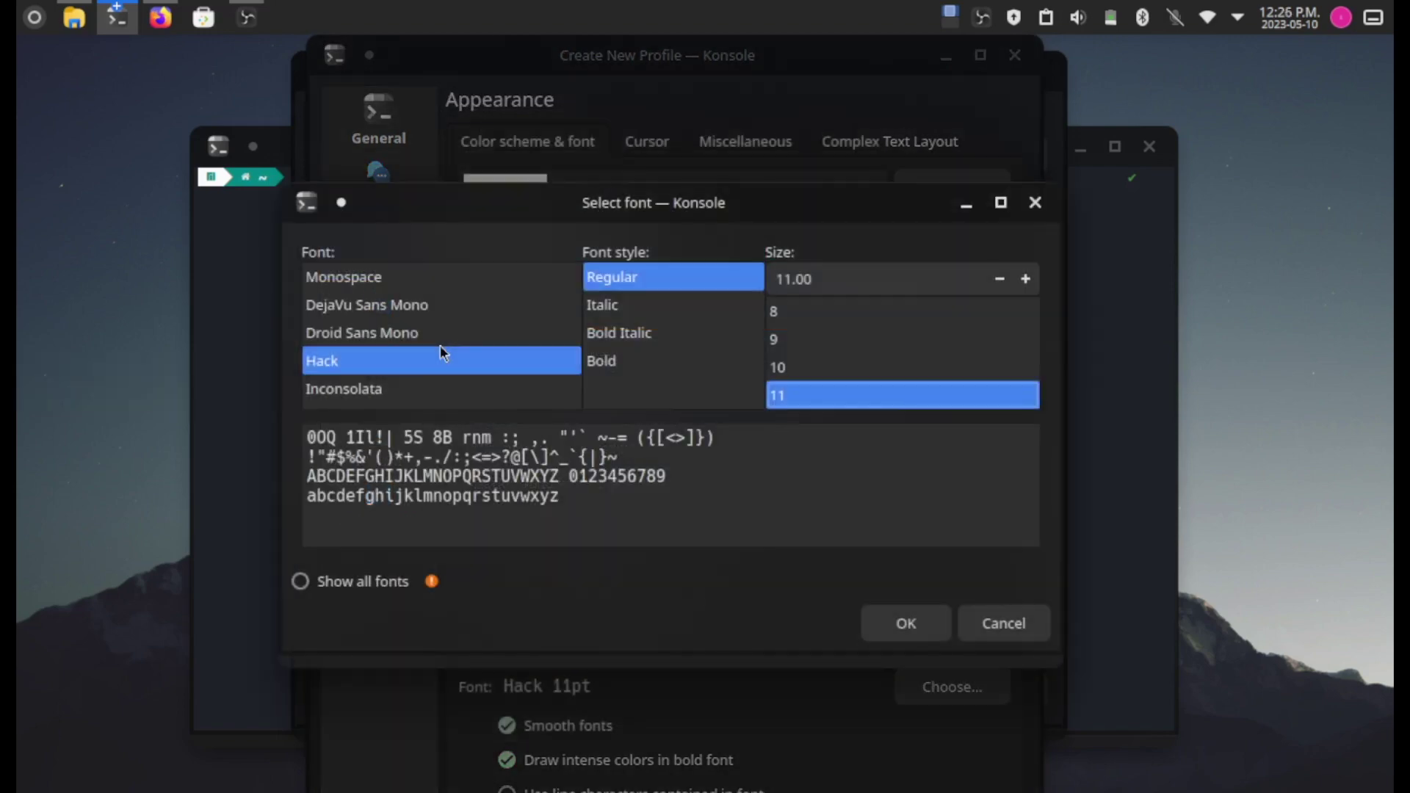
pyautogui.press('Up')
pyautogui.press('Up')
pyautogui.press('Up')
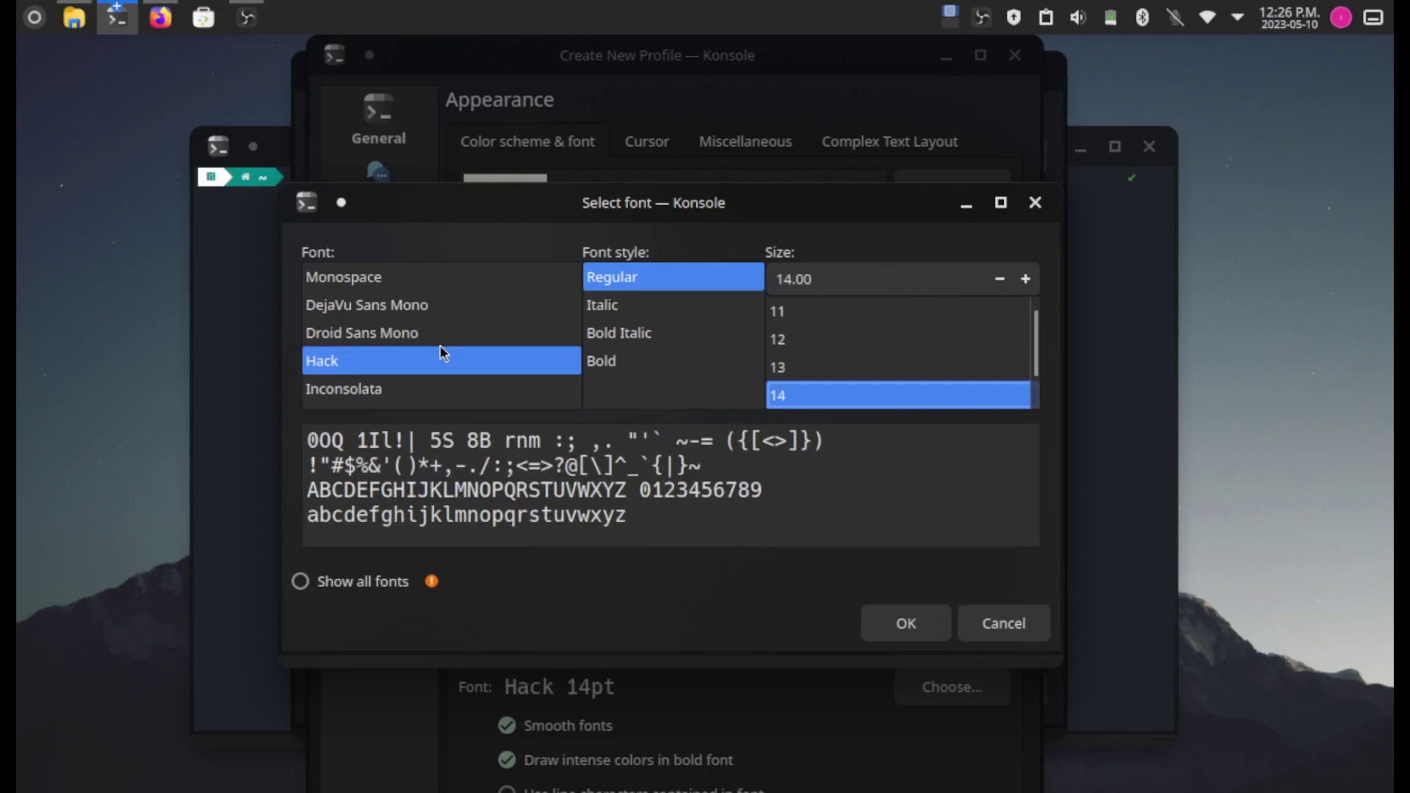
pyautogui.press('Down')
pyautogui.press('Down')
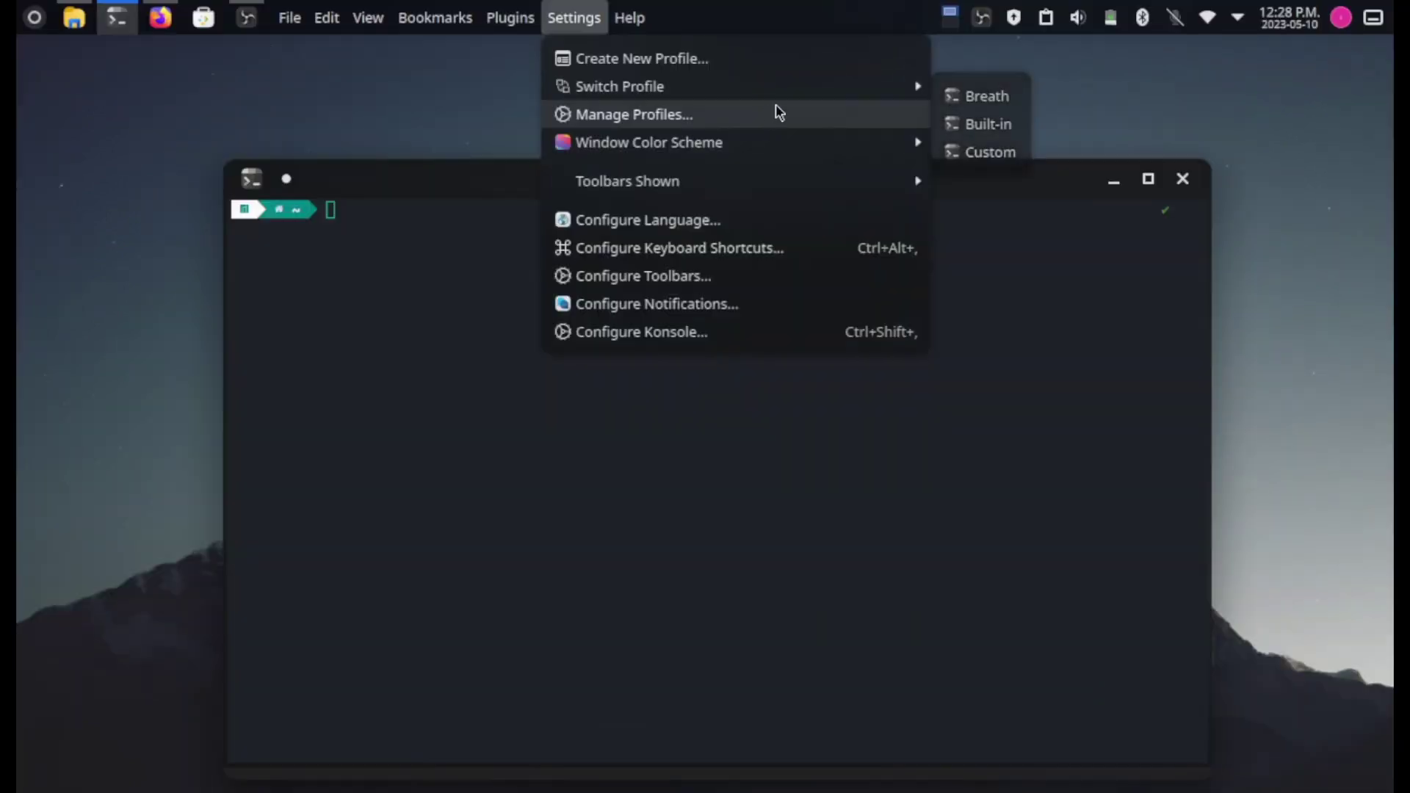
pyautogui.click(981, 155)
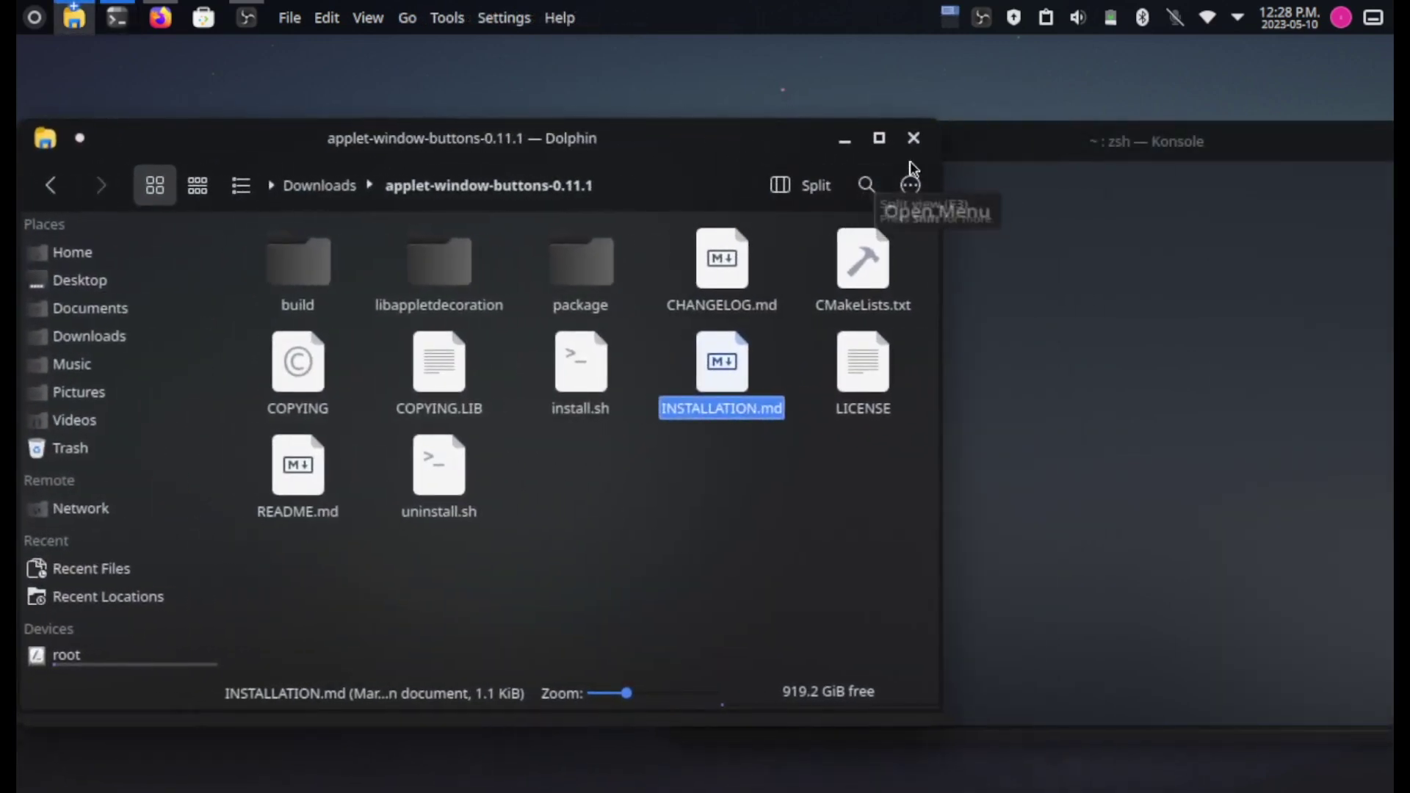
# Step: Move the old Konsole aside, launch a new Konsole via 'kon', and place it upper left
pyautogui.click(1061, 151)
pyautogui.moveTo(1062, 150); pyautogui.dragTo(755, 214)
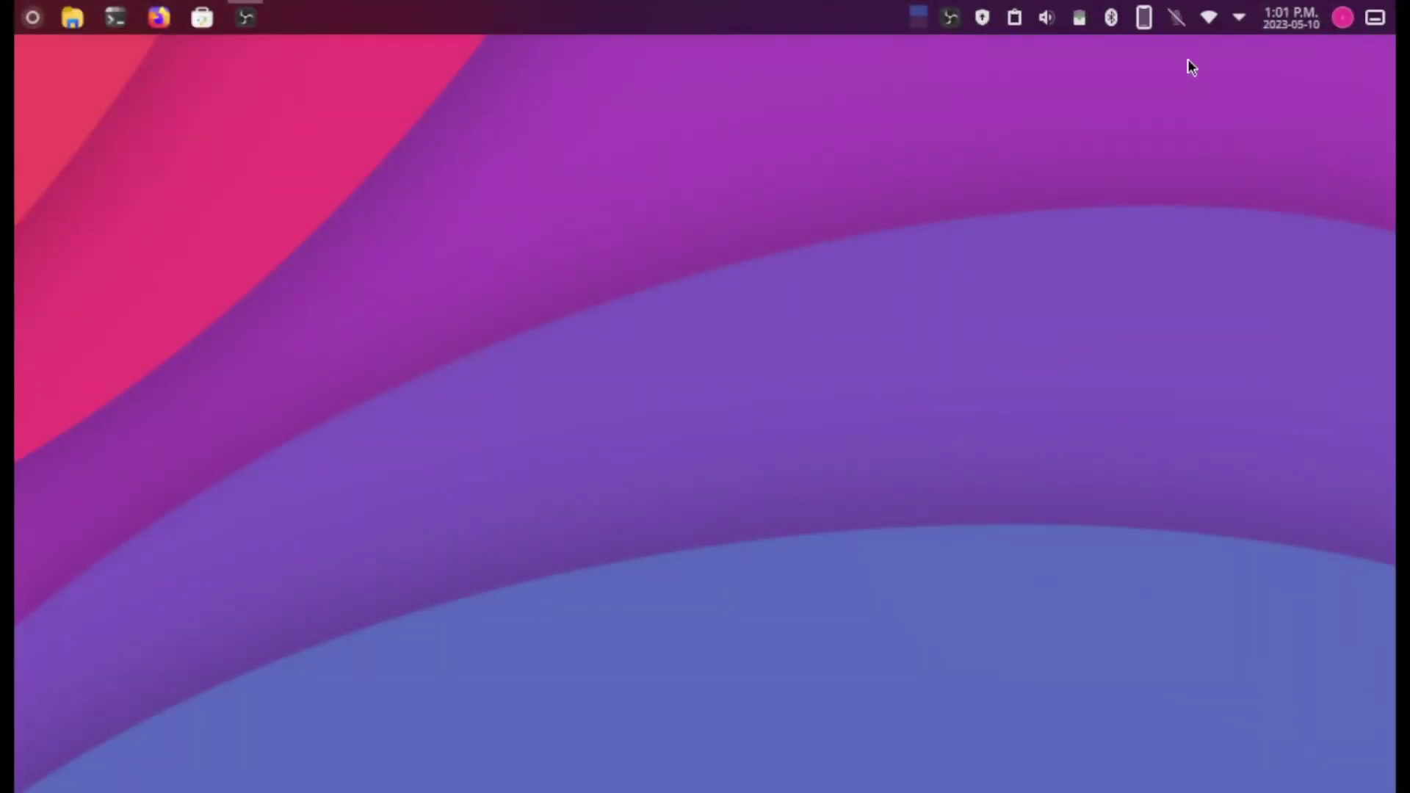
pyautogui.press('super')
pyautogui.write('kon')
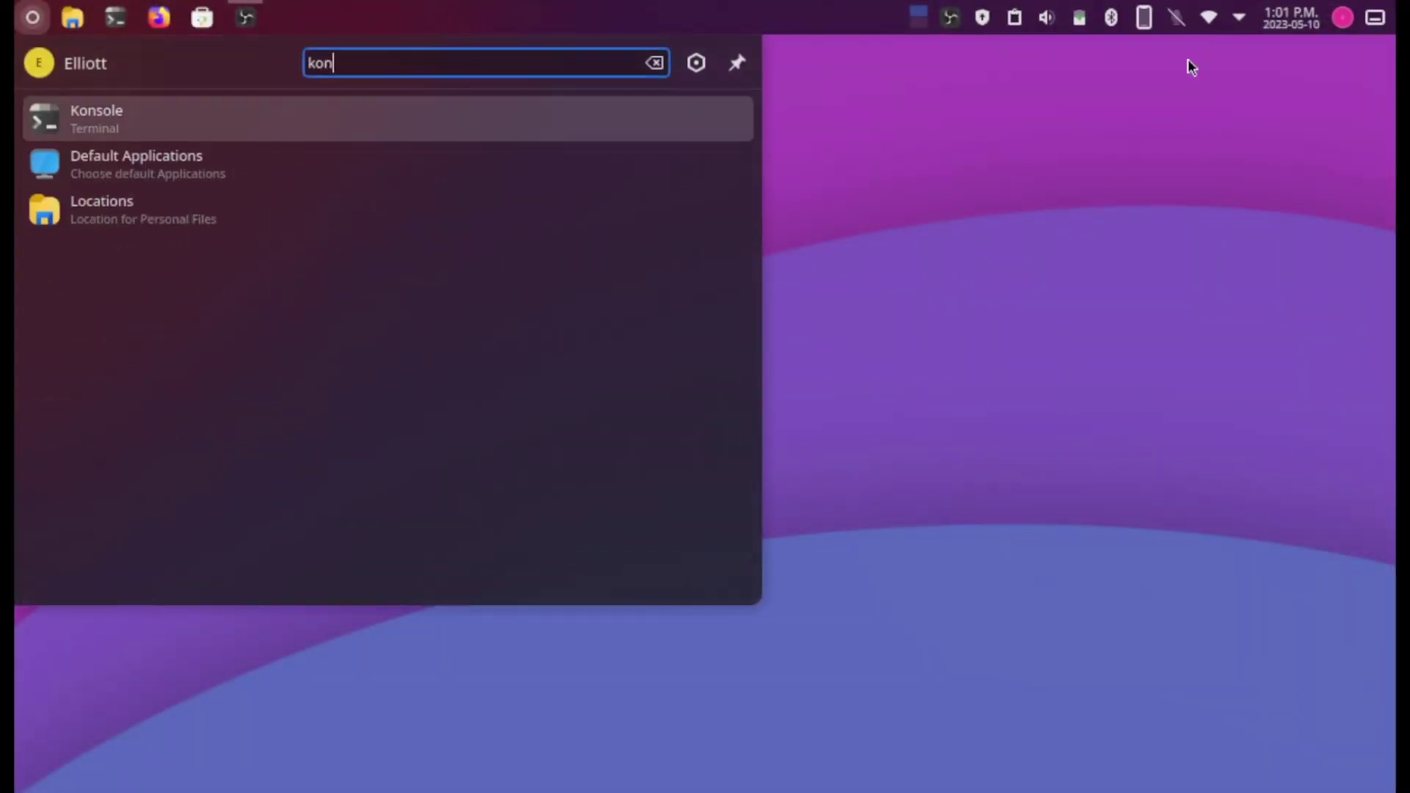
pyautogui.press('Return')
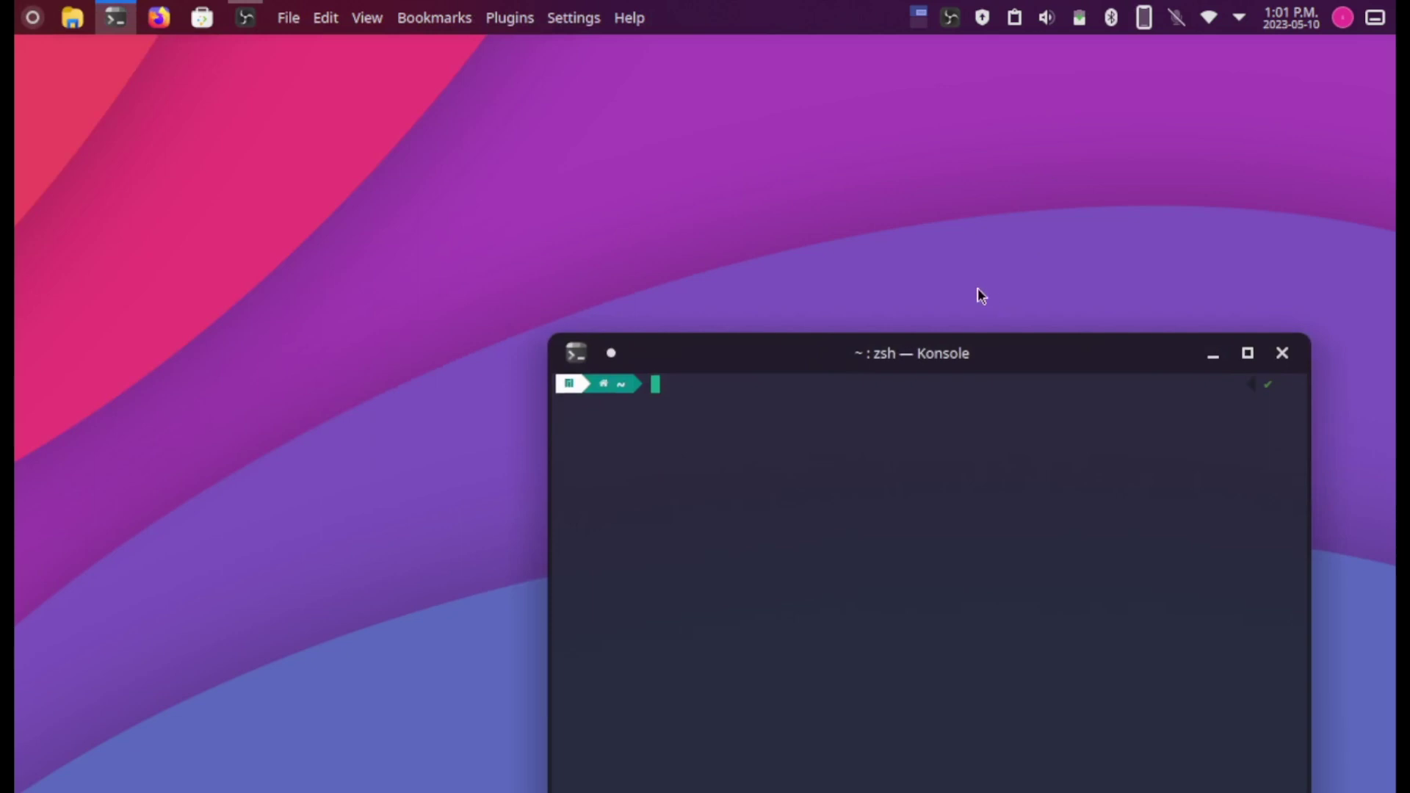
pyautogui.moveTo(959, 367); pyautogui.dragTo(633, 214)
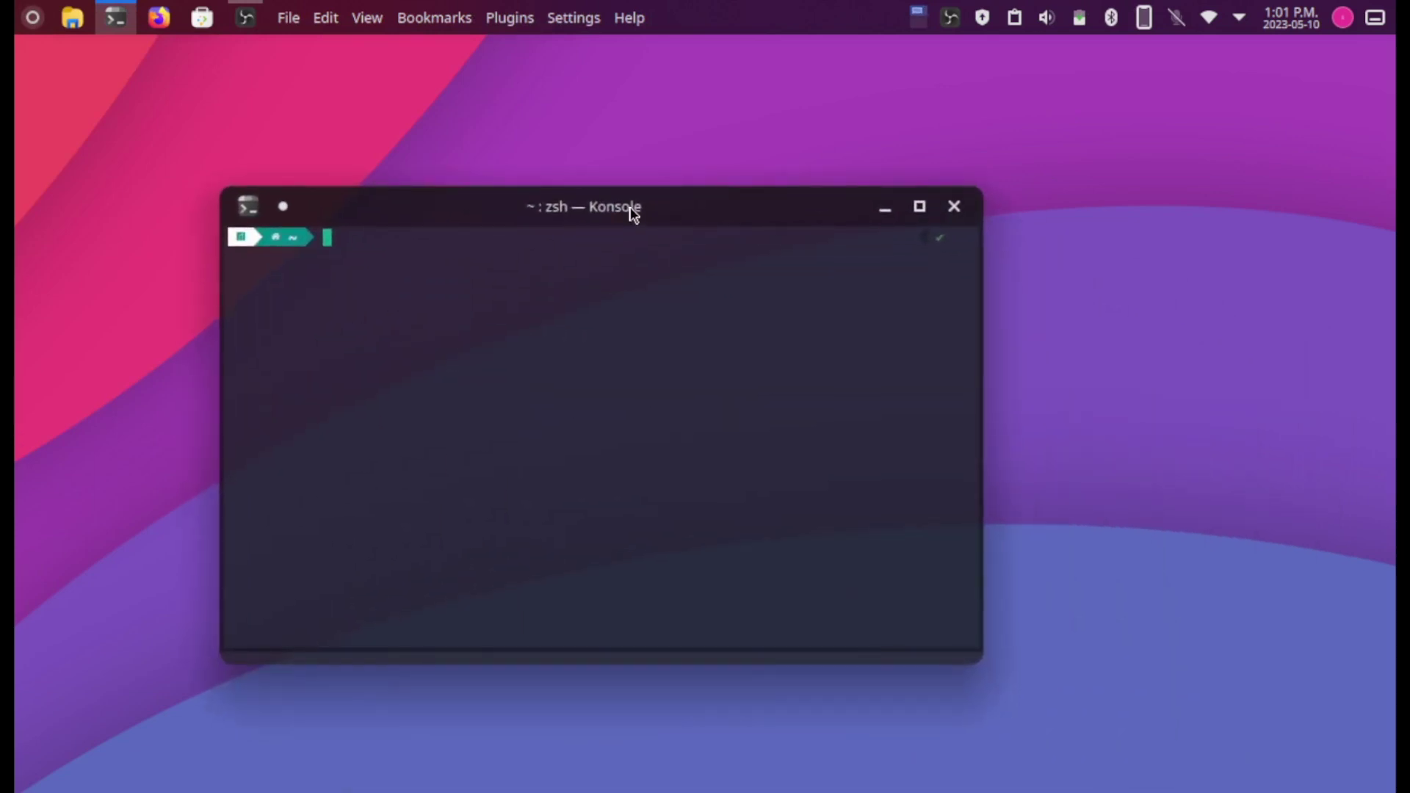
# Step: Try out ls Tab completion at the prompt, then clear the screen to an empty prompt
pyautogui.write('sudo')
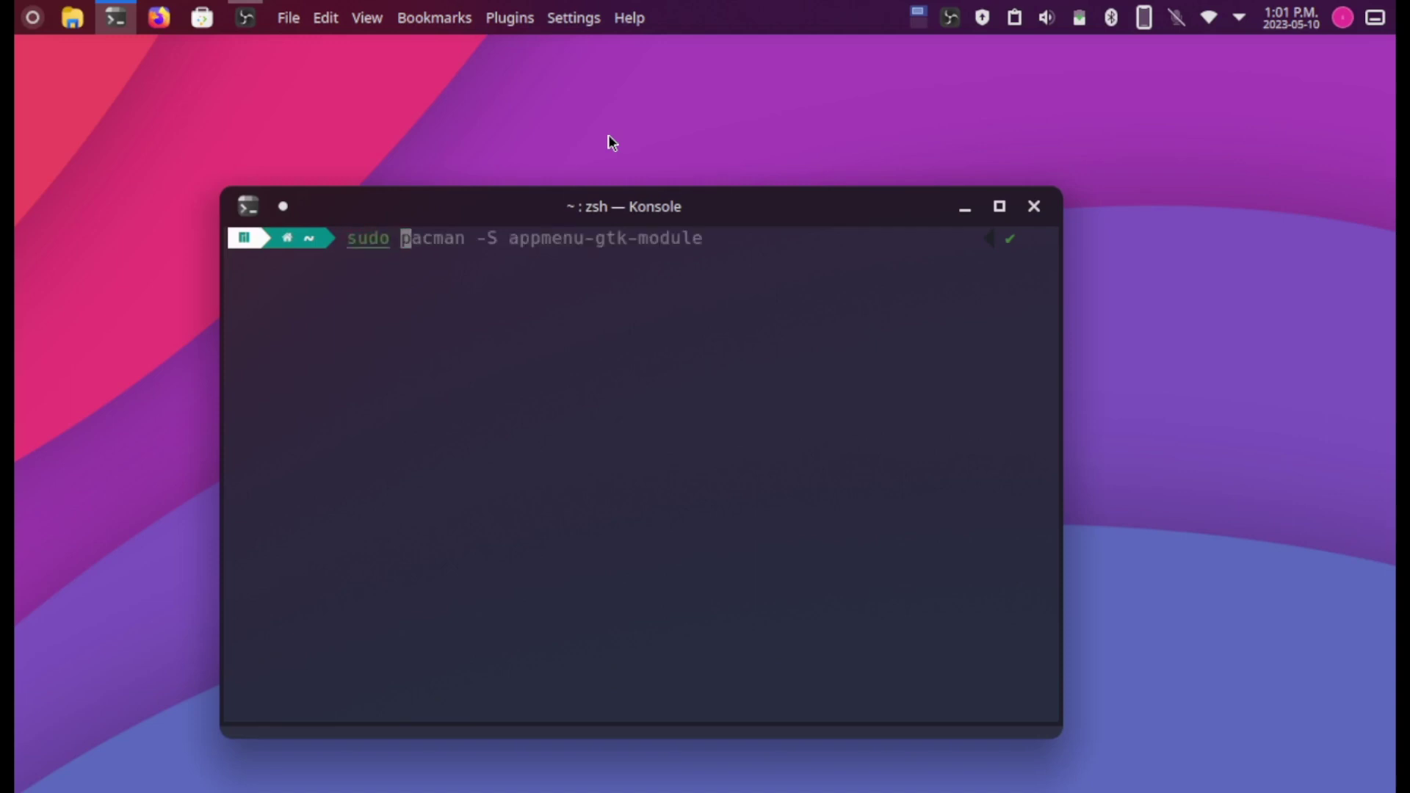
pyautogui.write(' pama')
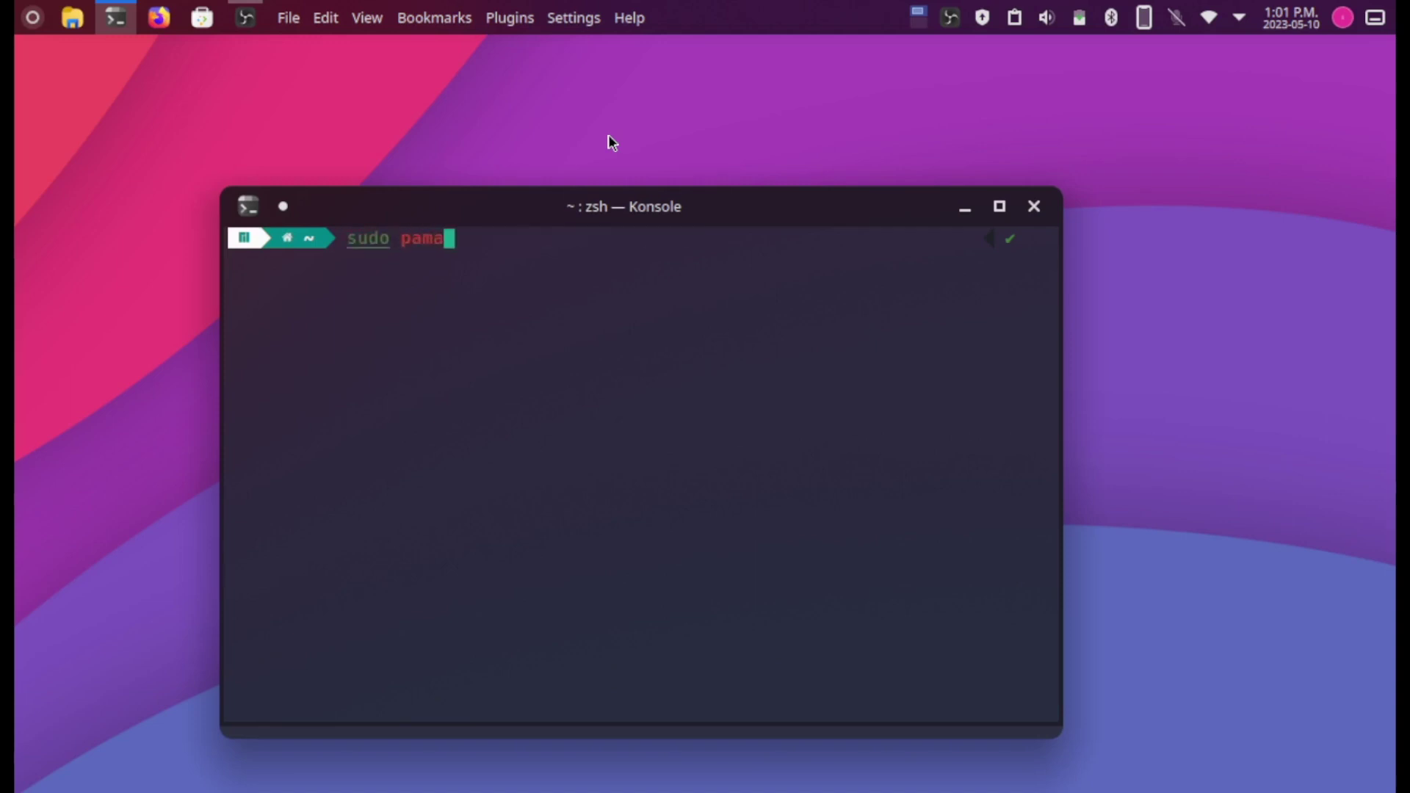
pyautogui.press('BackSpace')
pyautogui.press('BackSpace')
pyautogui.press('BackSpace')
pyautogui.press('BackSpace')
pyautogui.press('BackSpace')
pyautogui.press('BackSpace')
pyautogui.press('BackSpace')
pyautogui.press('BackSpace')
pyautogui.press('BackSpace')
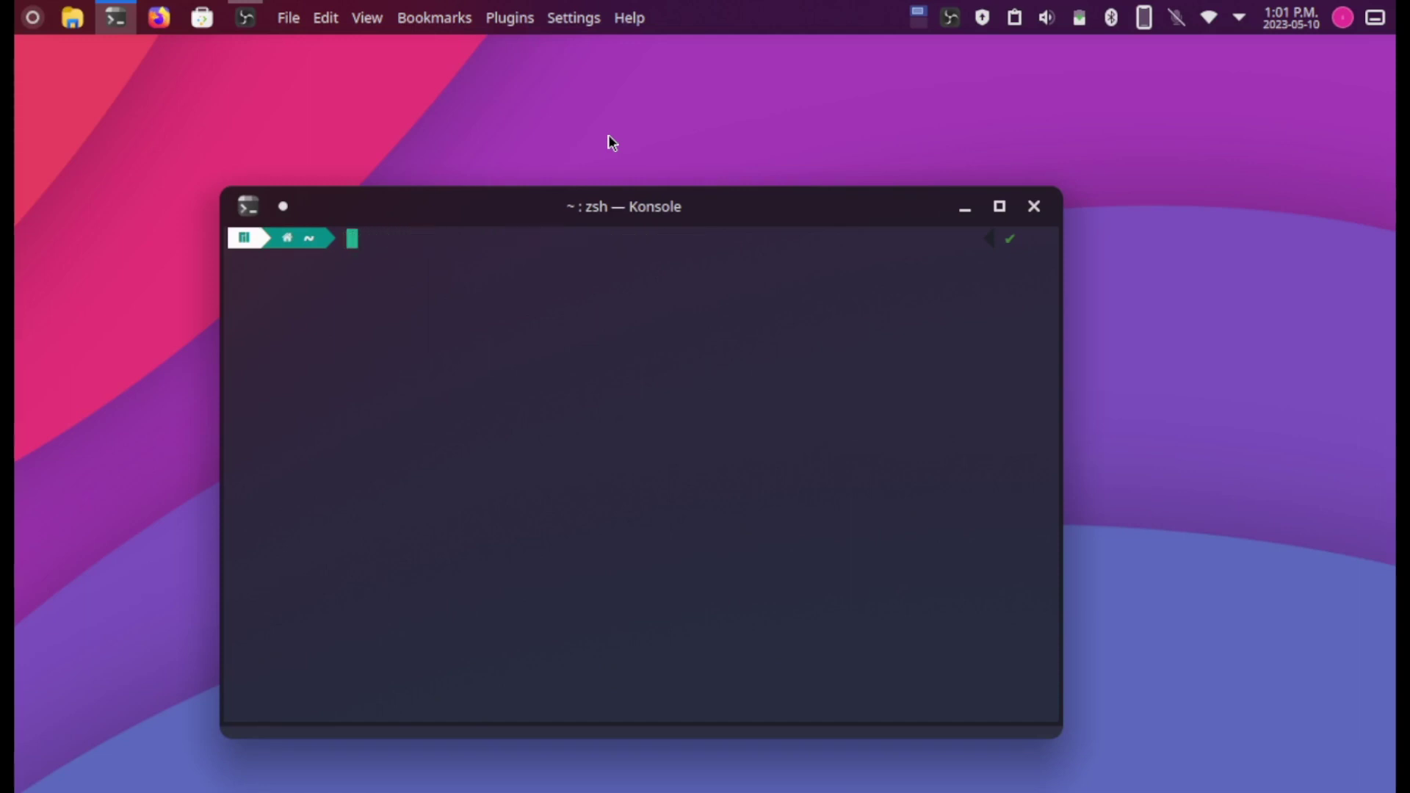
pyautogui.write('ls')
pyautogui.press('Tab')
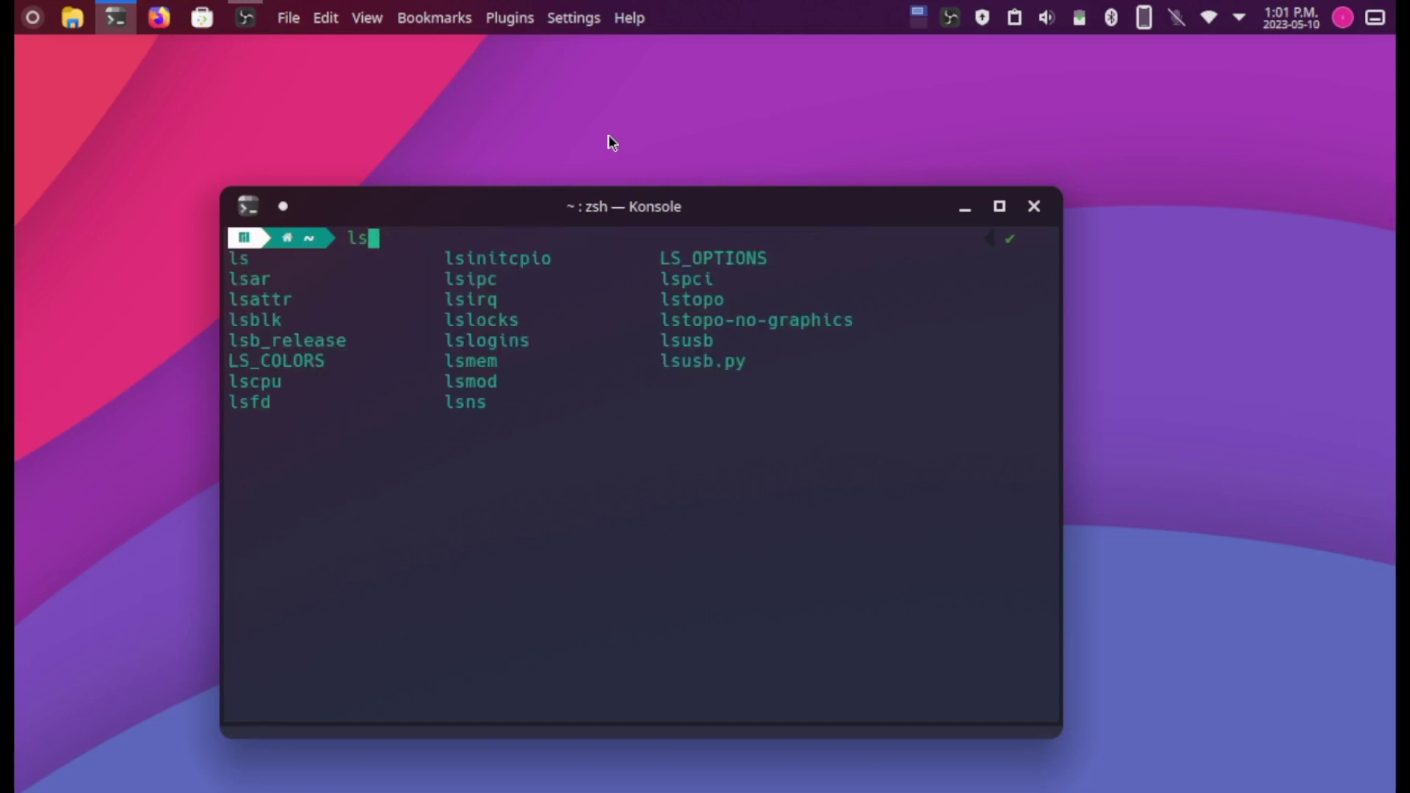
pyautogui.press('BackSpace')
pyautogui.press('BackSpace')
pyautogui.hotkey('ctrl', 'l')
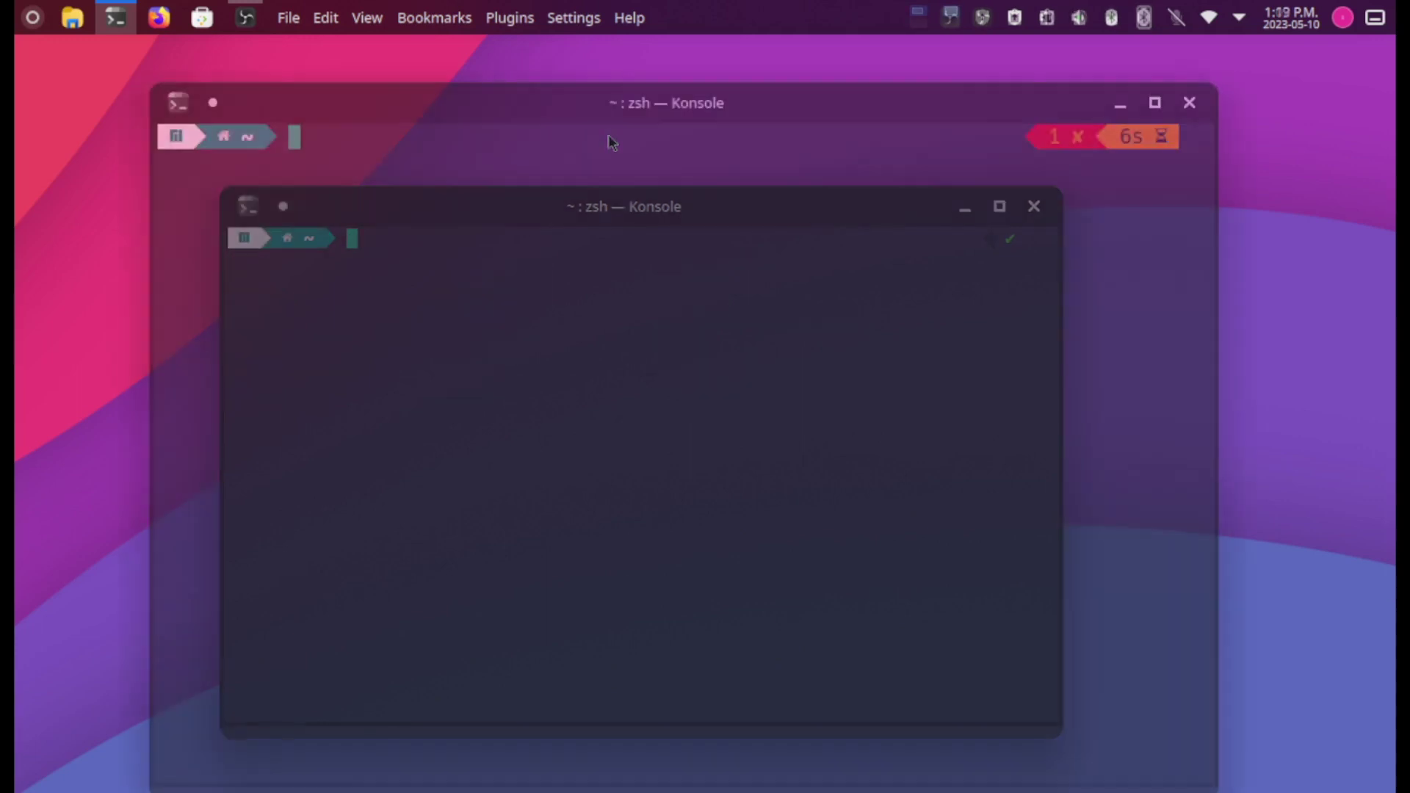
# Step: Run 'sudo pamac install fish' and enter the account password to start the install
pyautogui.write('sudo pamac')
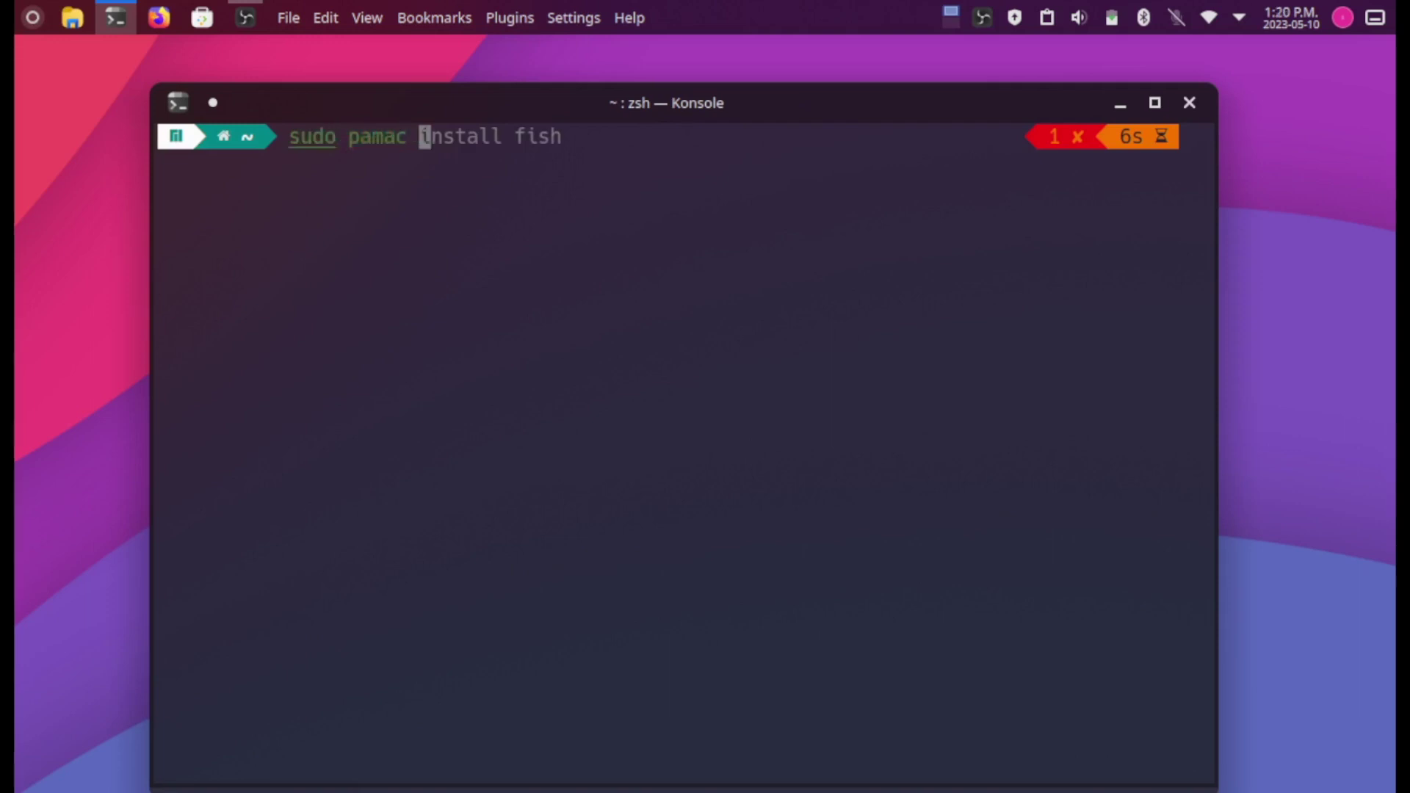
pyautogui.press('Tab')
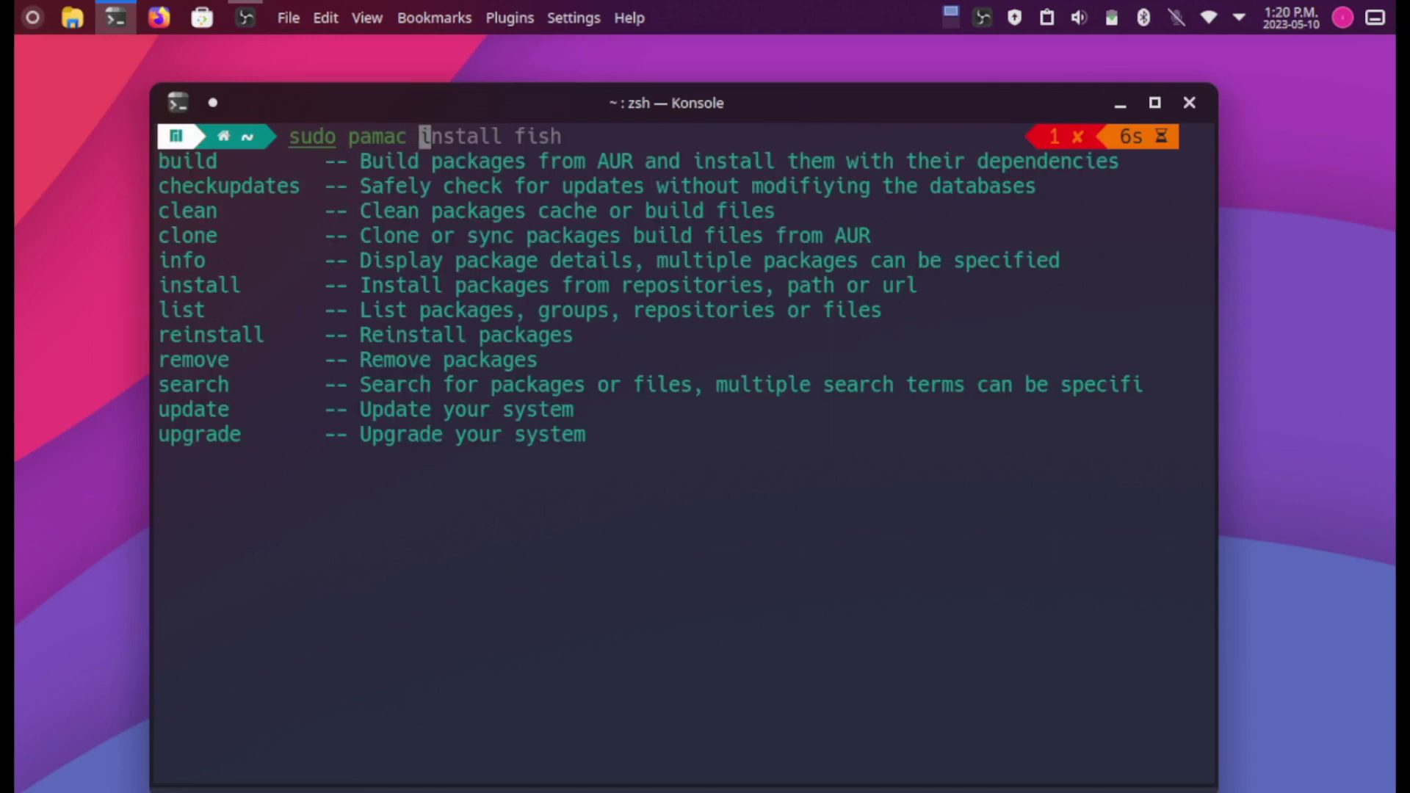
pyautogui.press('Right')
pyautogui.press('Return')
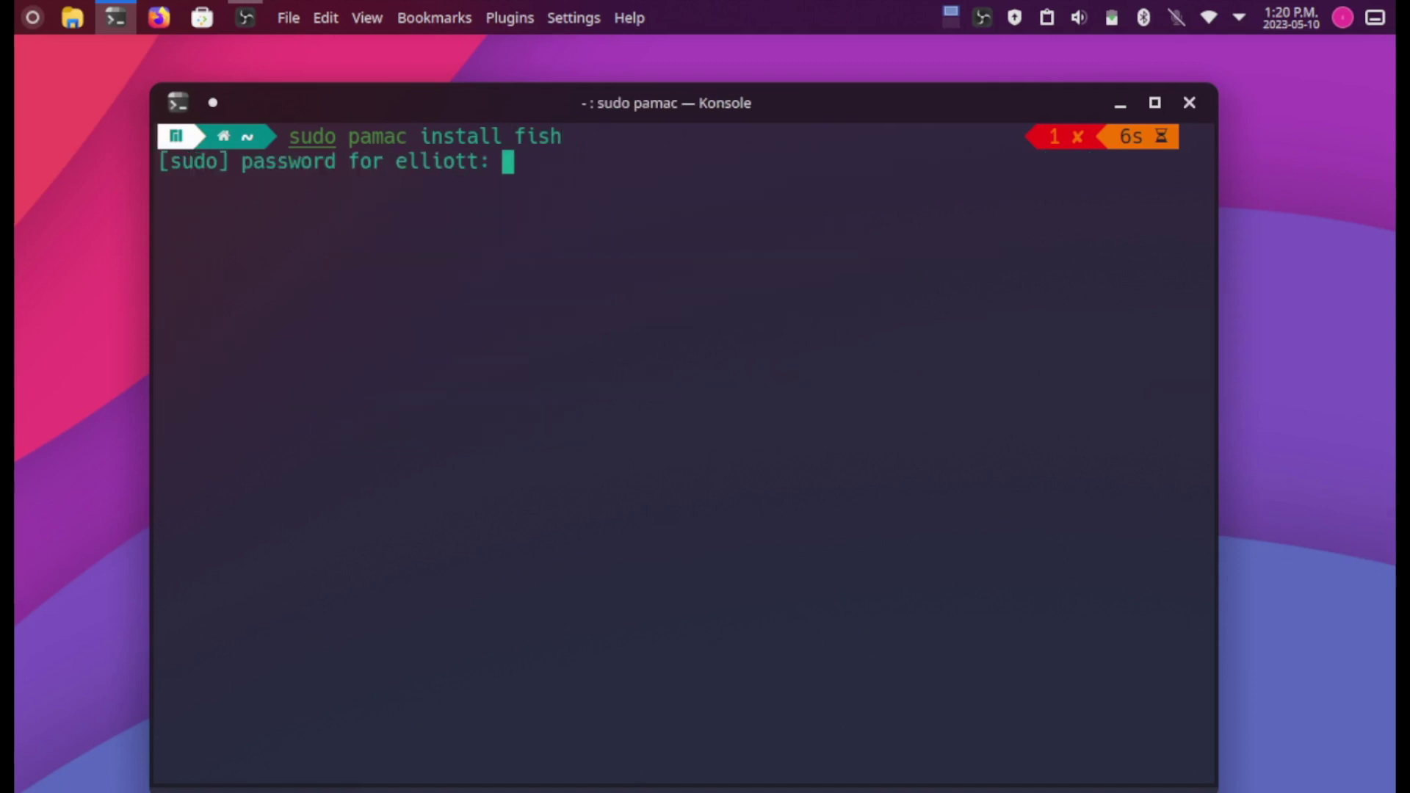
pyautogui.press('Return')
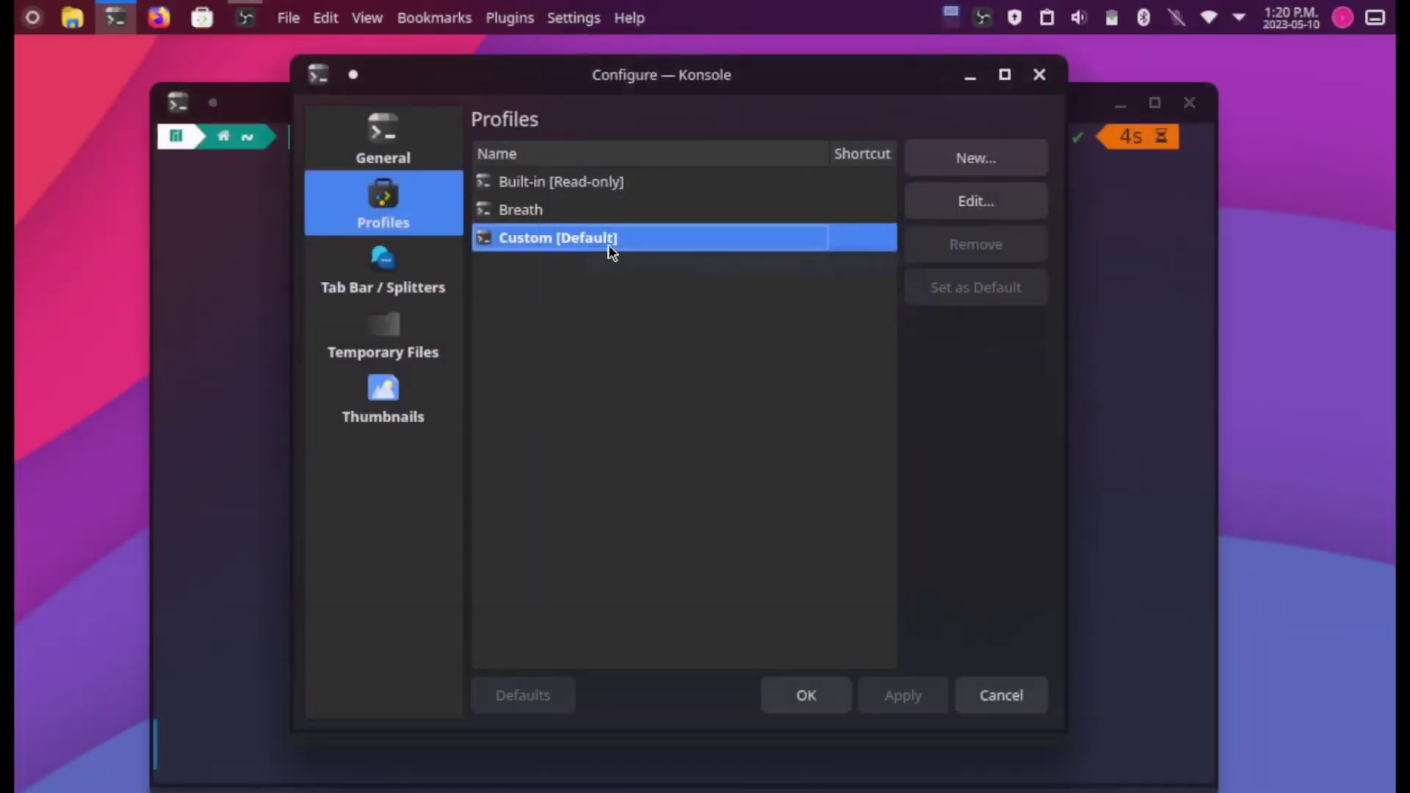
# Step: Change the Custom profile's startup command from /bin/zsh to /bin/fish
pyautogui.doubleClick(585, 242)
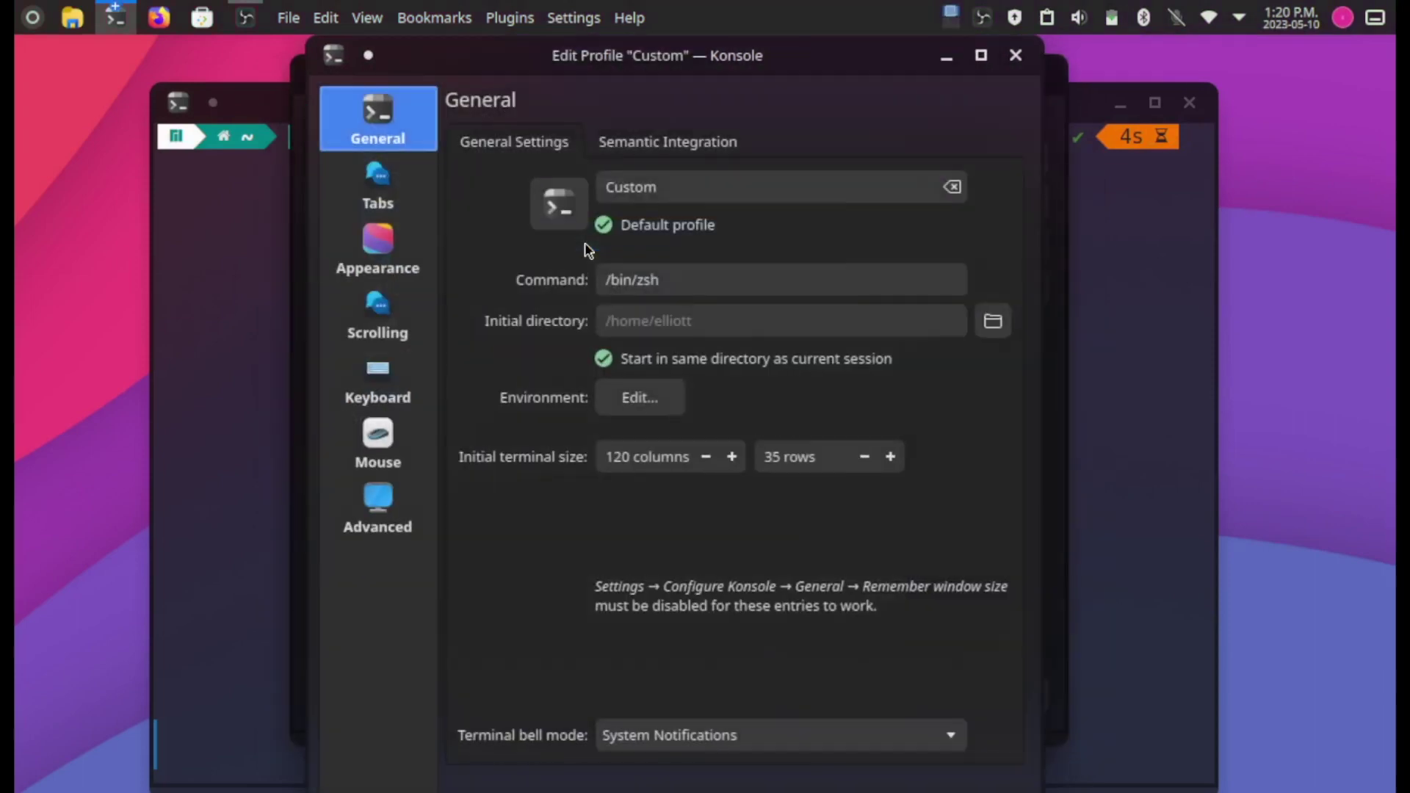
pyautogui.click(693, 278)
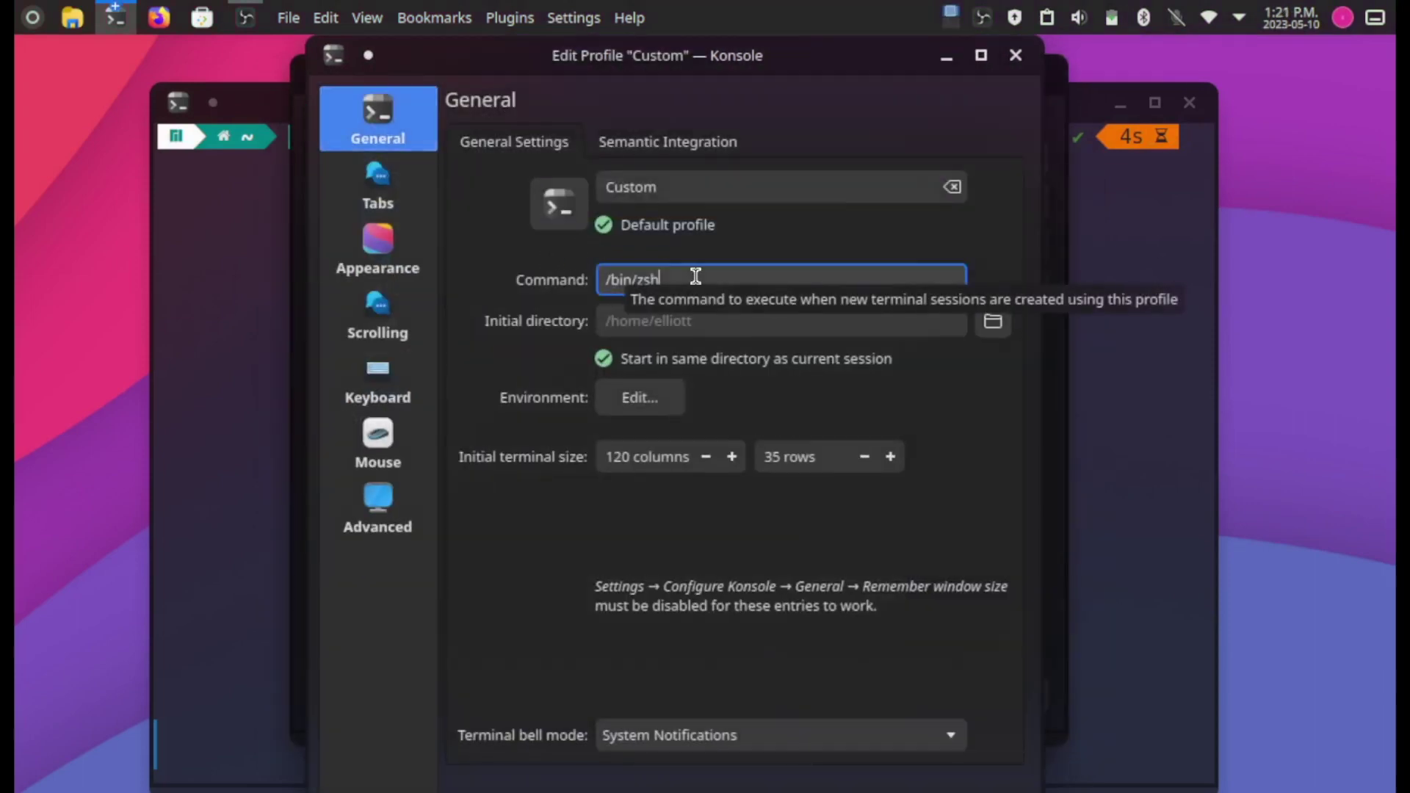
pyautogui.press('BackSpace')
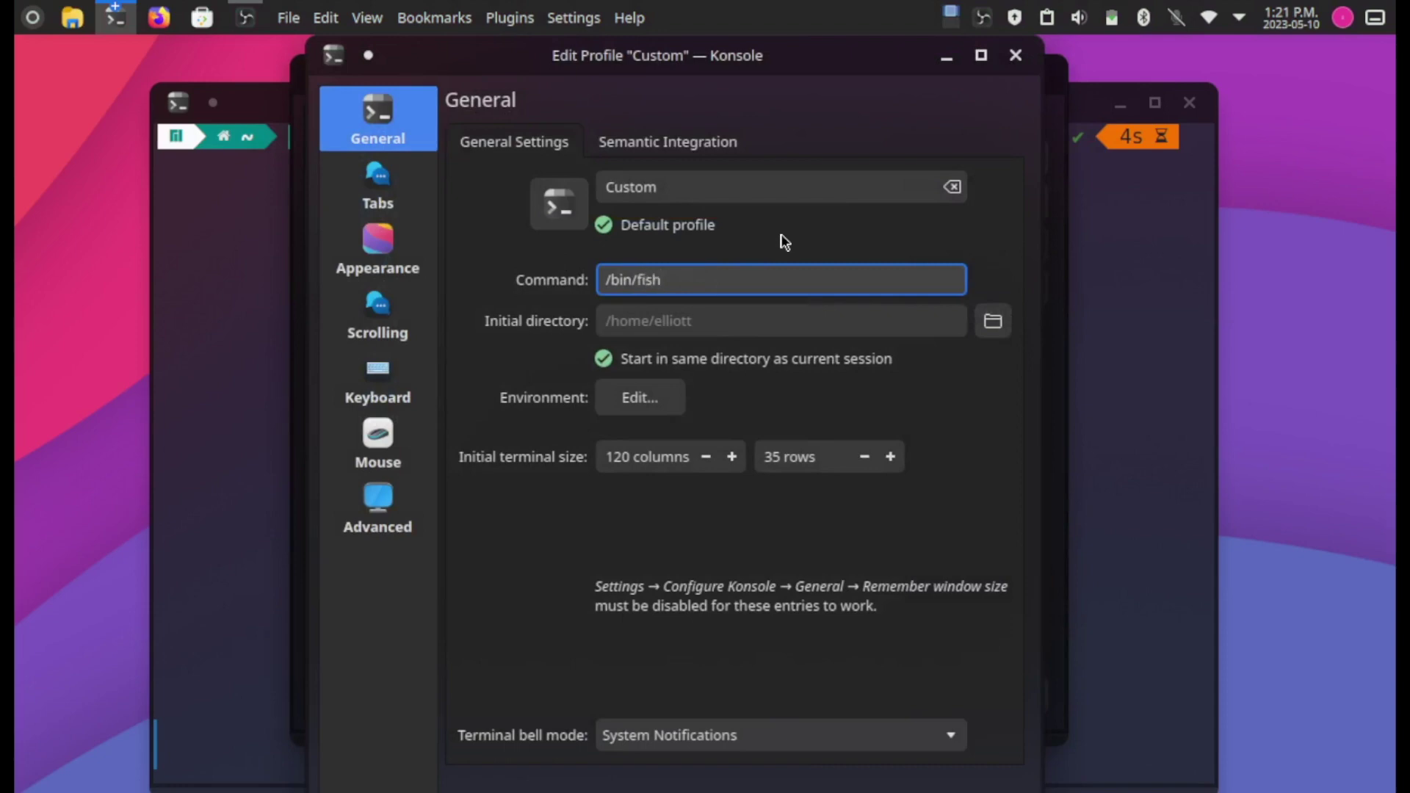
pyautogui.click(856, 781)
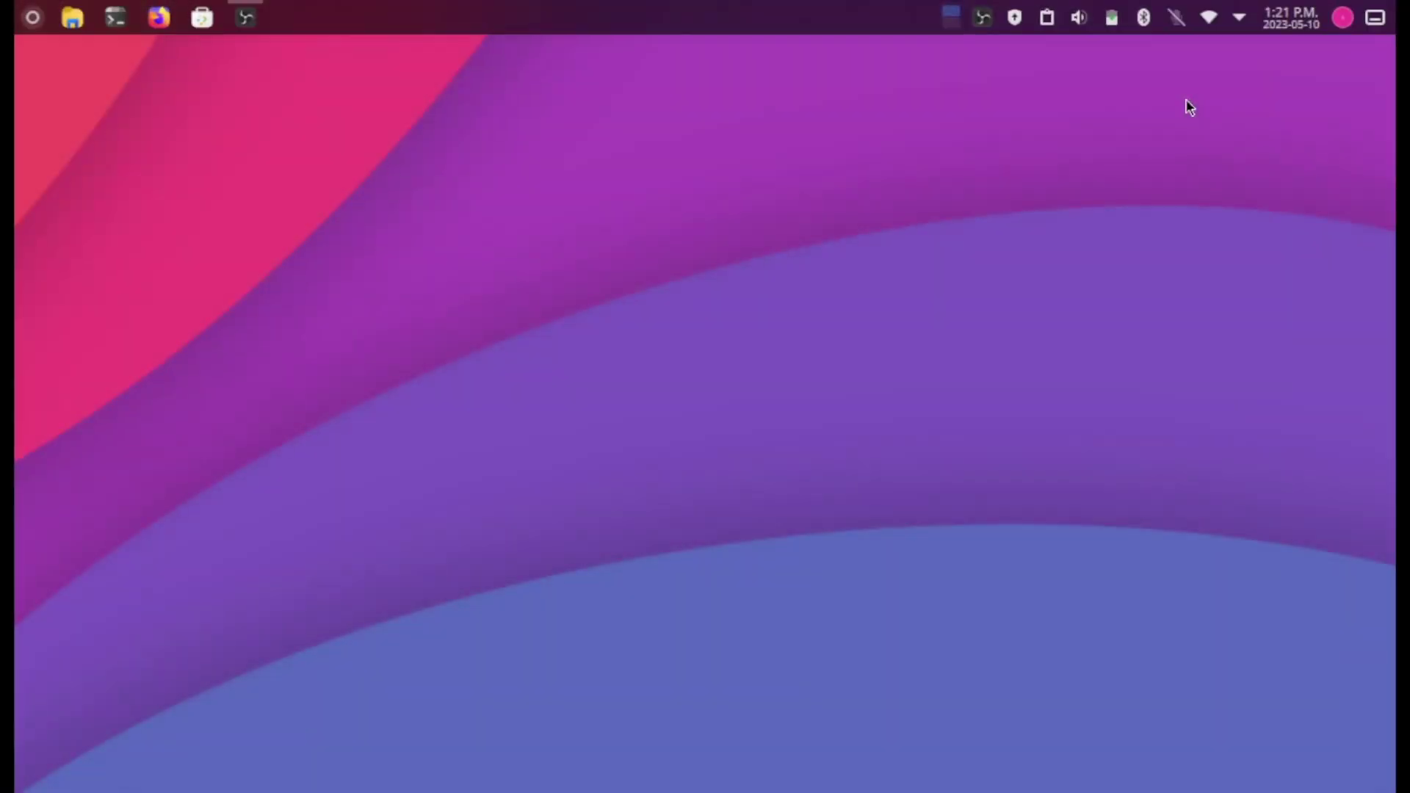
pyautogui.press('super')
# Step: Launch Konsole via 'kons', enlarge its text, and try ls Tab completion in fish
pyautogui.write('kons')
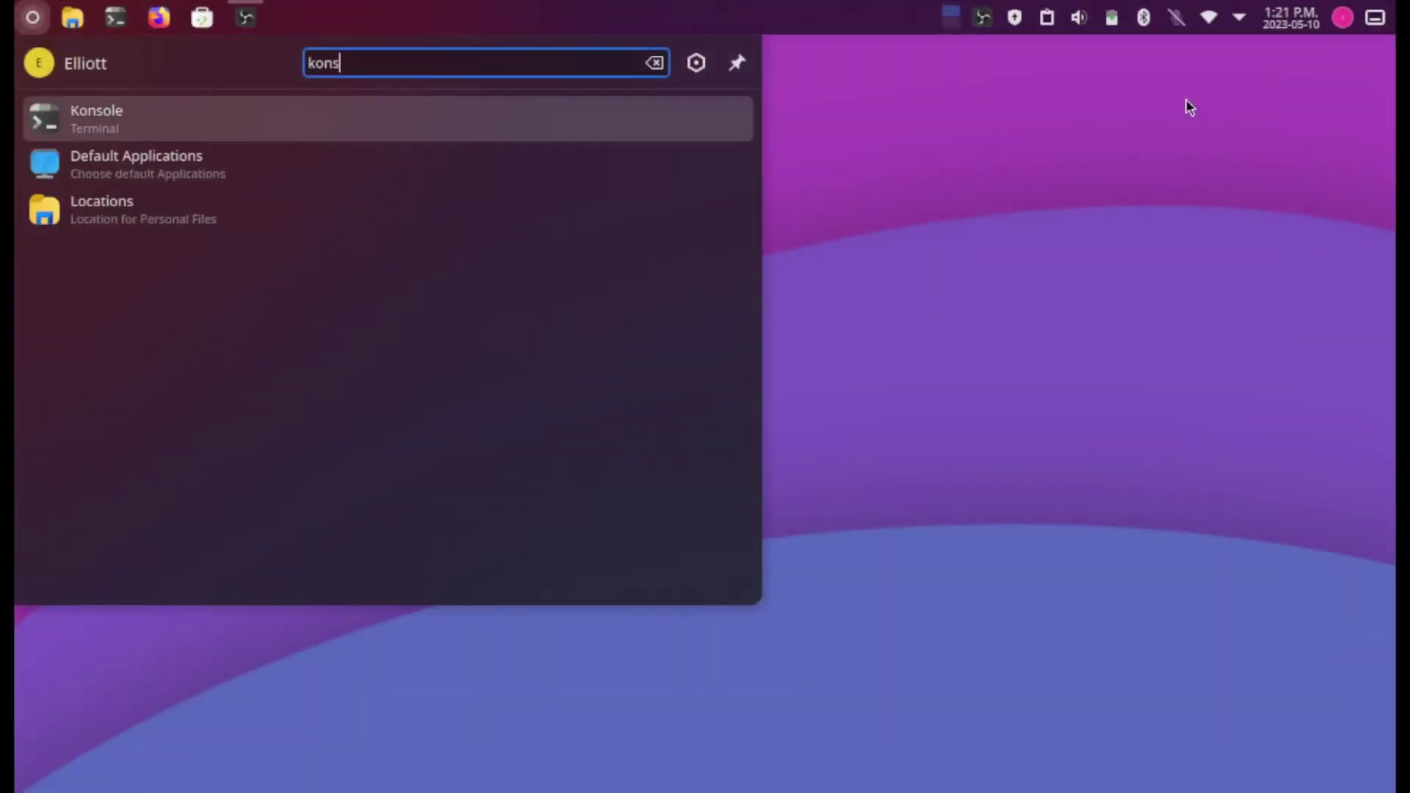
pyautogui.press('Return')
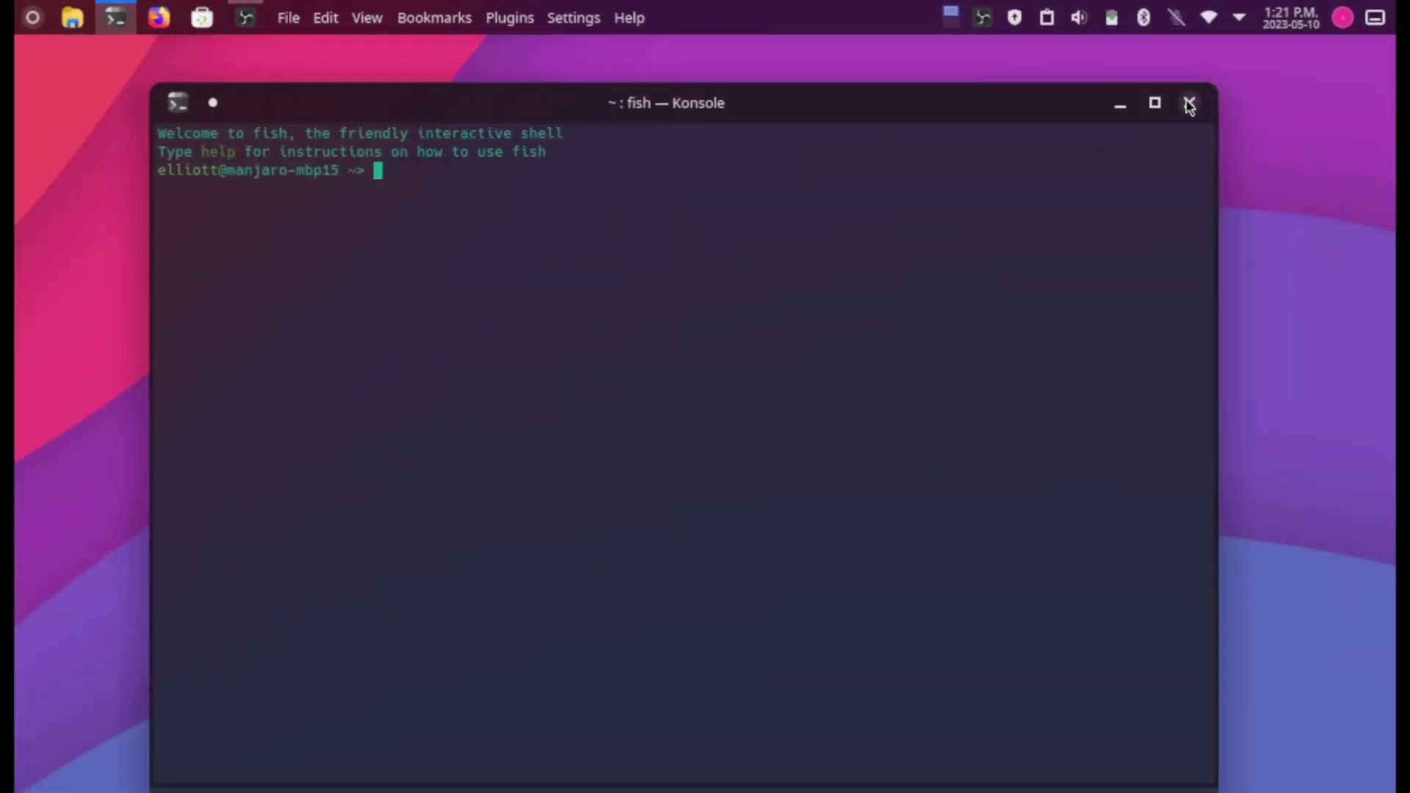
pyautogui.hotkey('ctrl', '+')
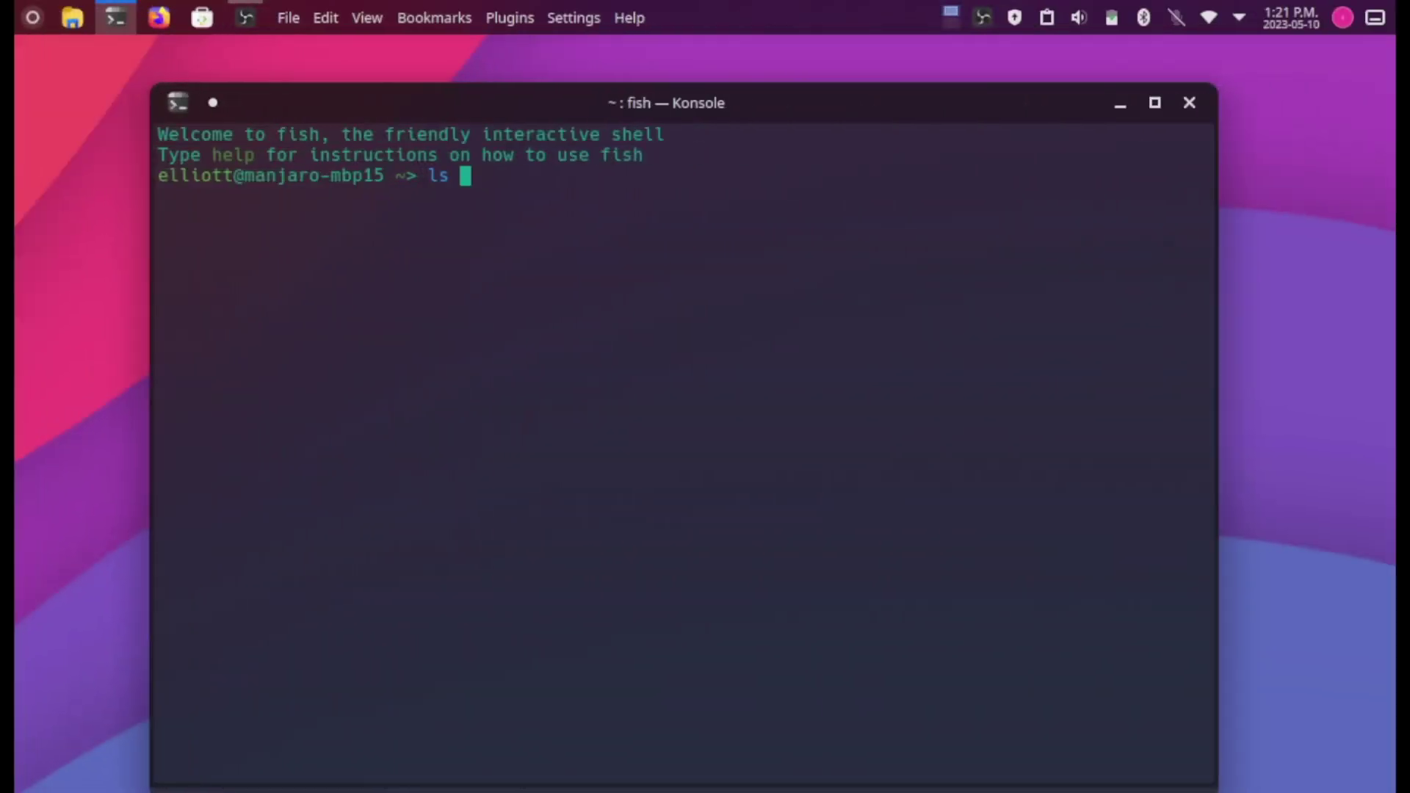
pyautogui.press('Tab')
pyautogui.press('Tab')
pyautogui.press('Tab')
pyautogui.press('Tab')
pyautogui.press('Tab')
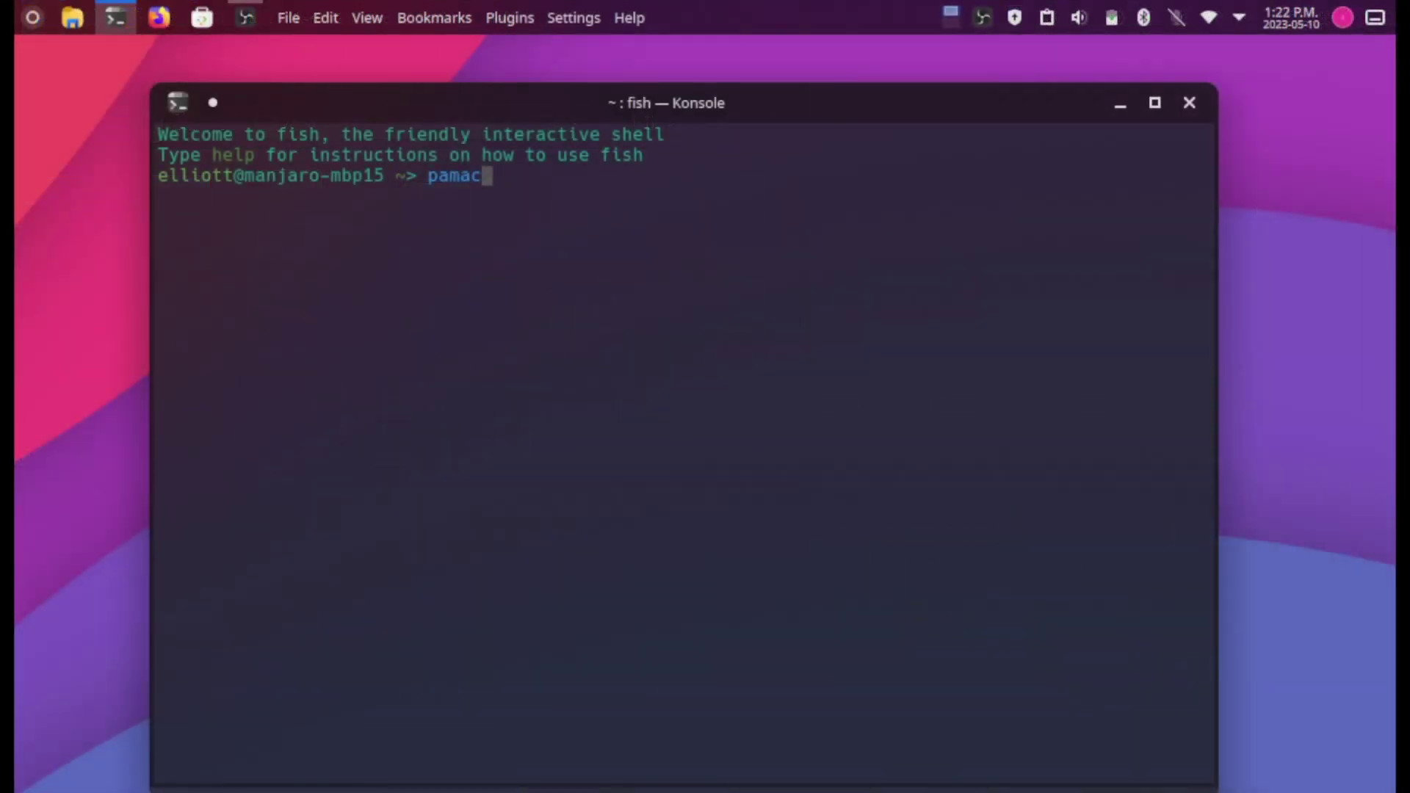
# Step: Complete the fish command line to 'pamac install samplv1' using Tab completions
pyautogui.write('in')
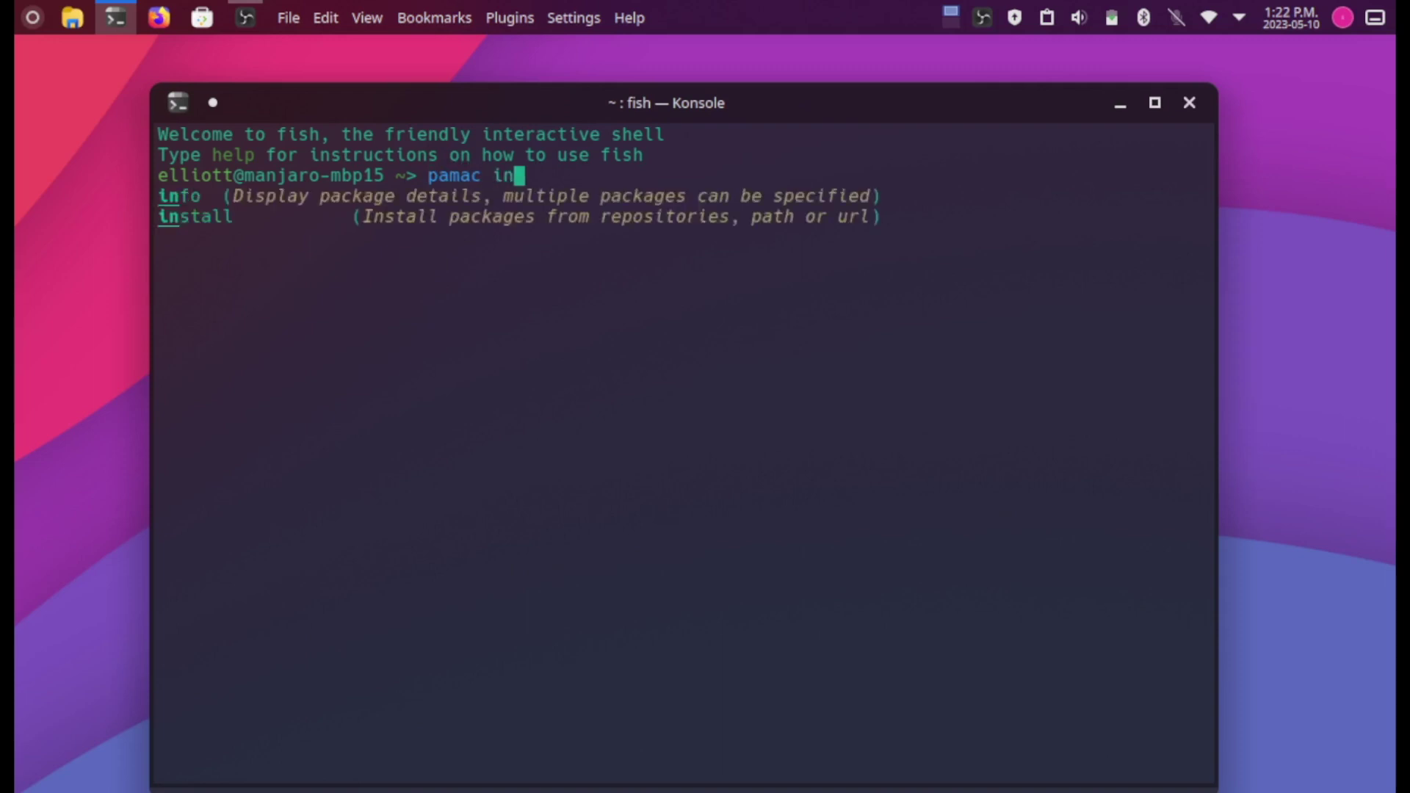
pyautogui.press('Tab')
pyautogui.press('Tab')
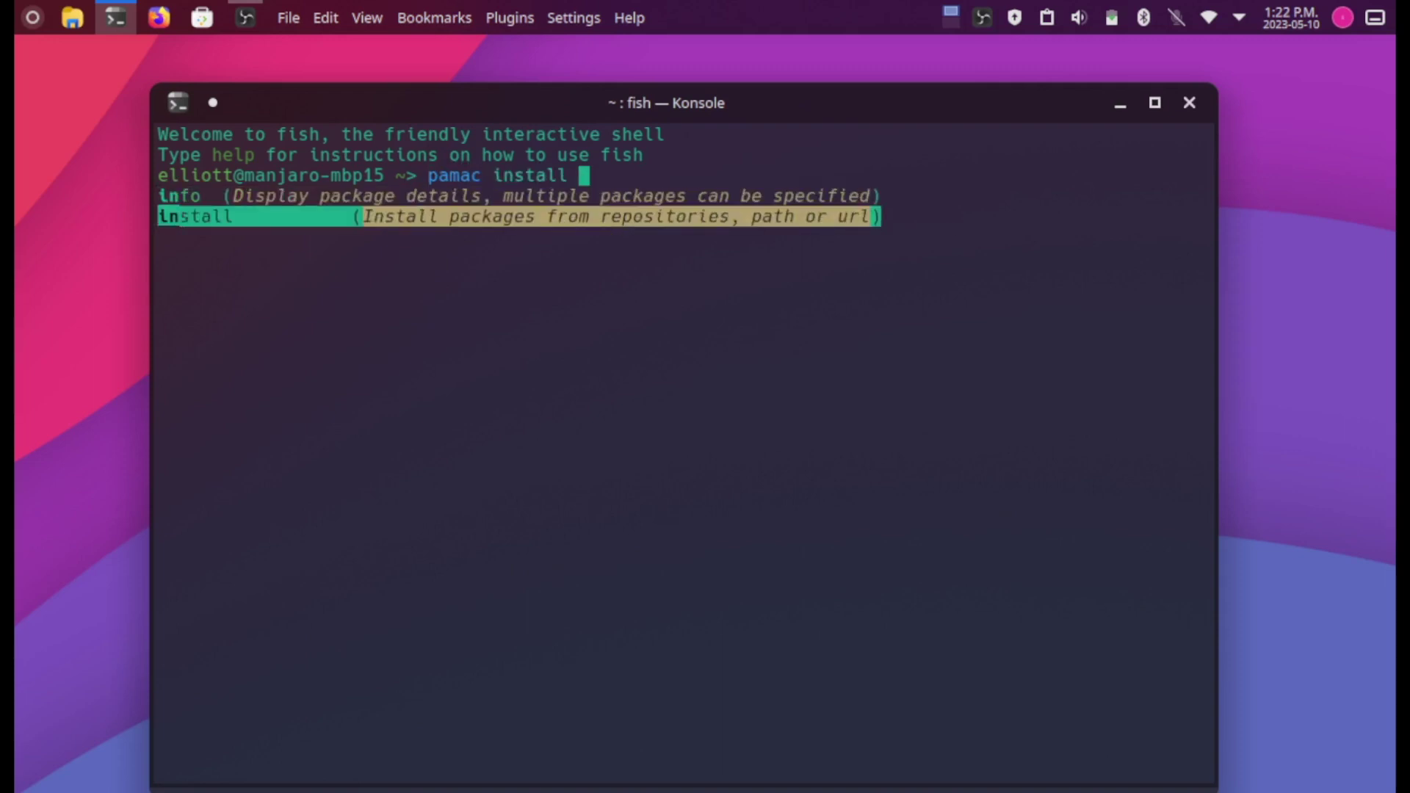
pyautogui.press('Tab')
pyautogui.press('Tab')
pyautogui.write('sampl')
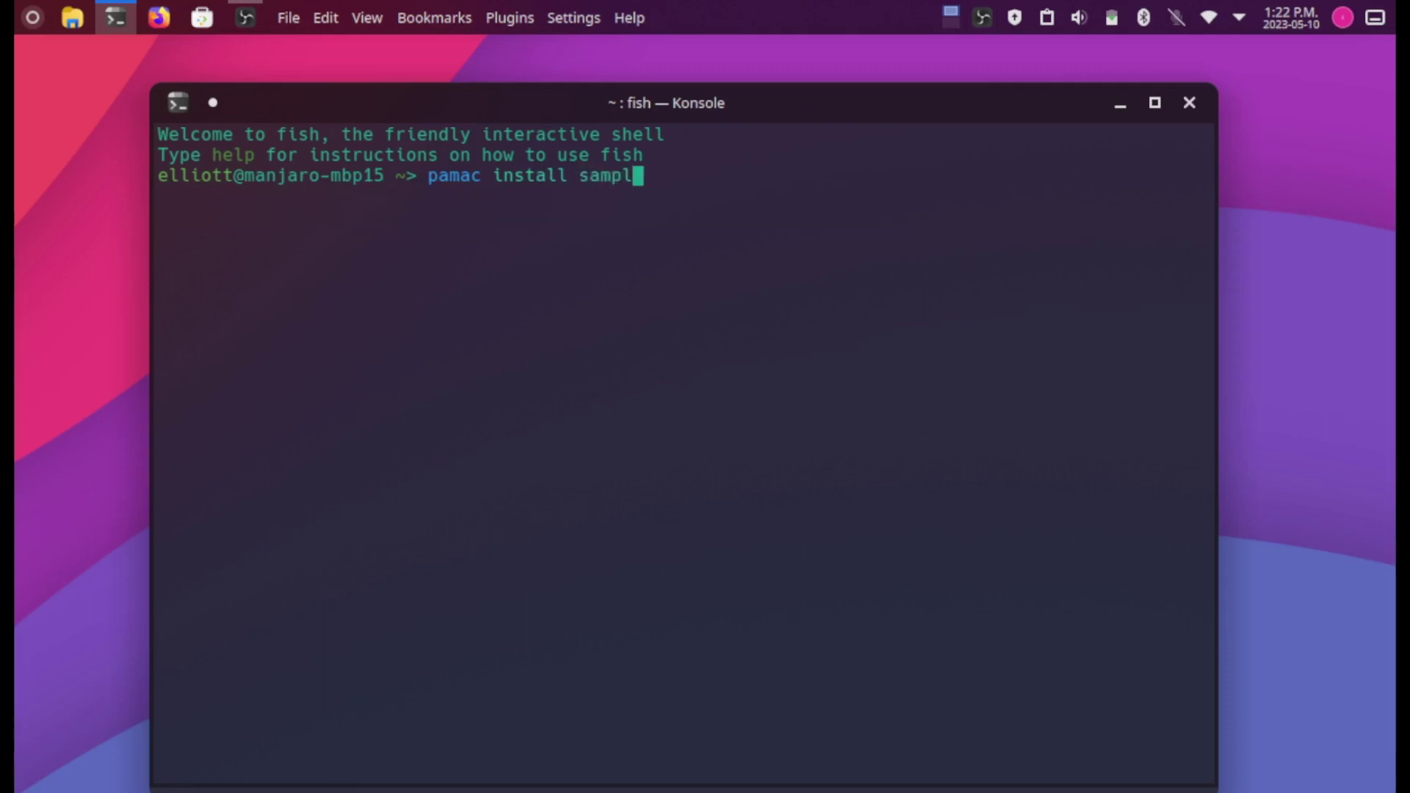
pyautogui.press('Tab')
pyautogui.press('Tab')
pyautogui.press('Tab')
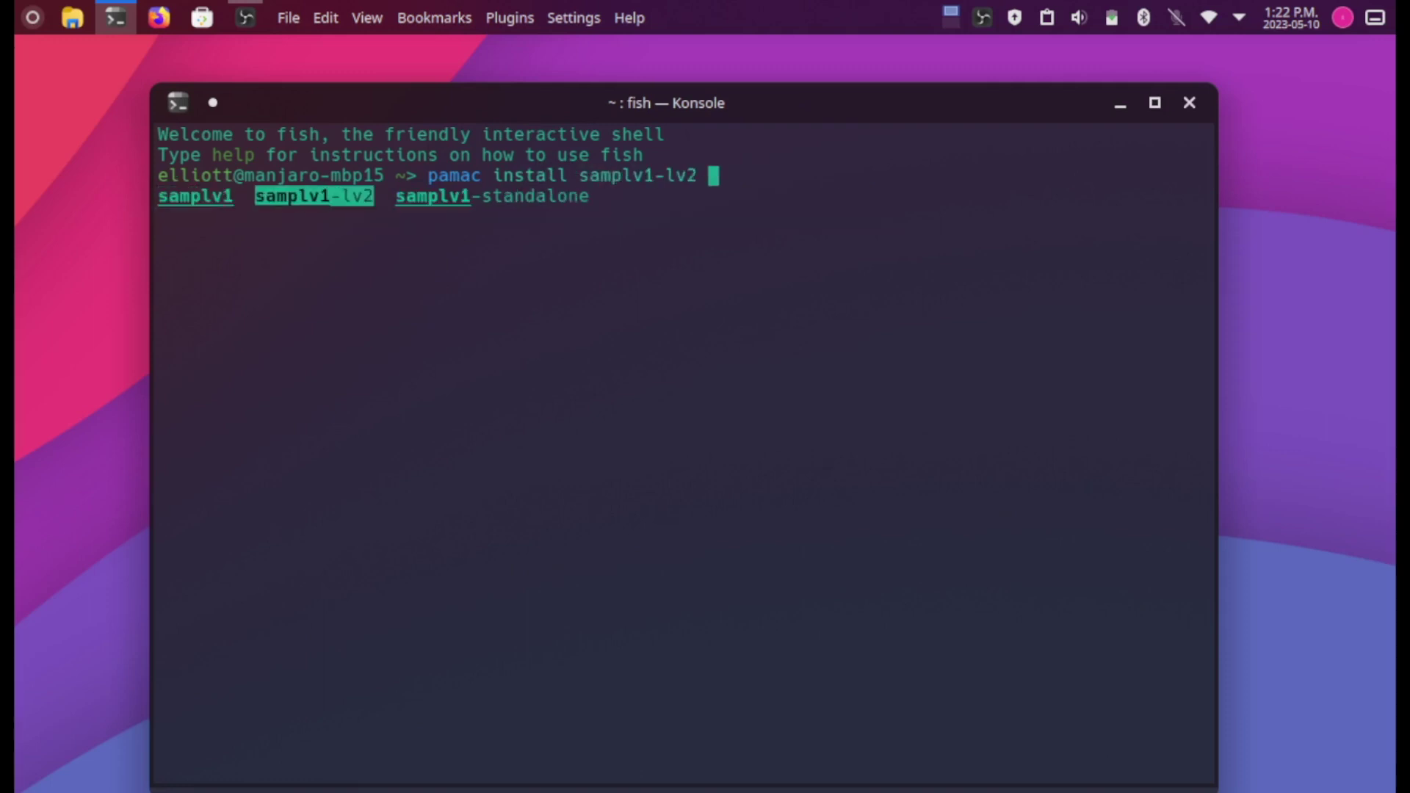
pyautogui.press('Tab')
pyautogui.press('Tab')
pyautogui.hotkey('shift', 'Tab')
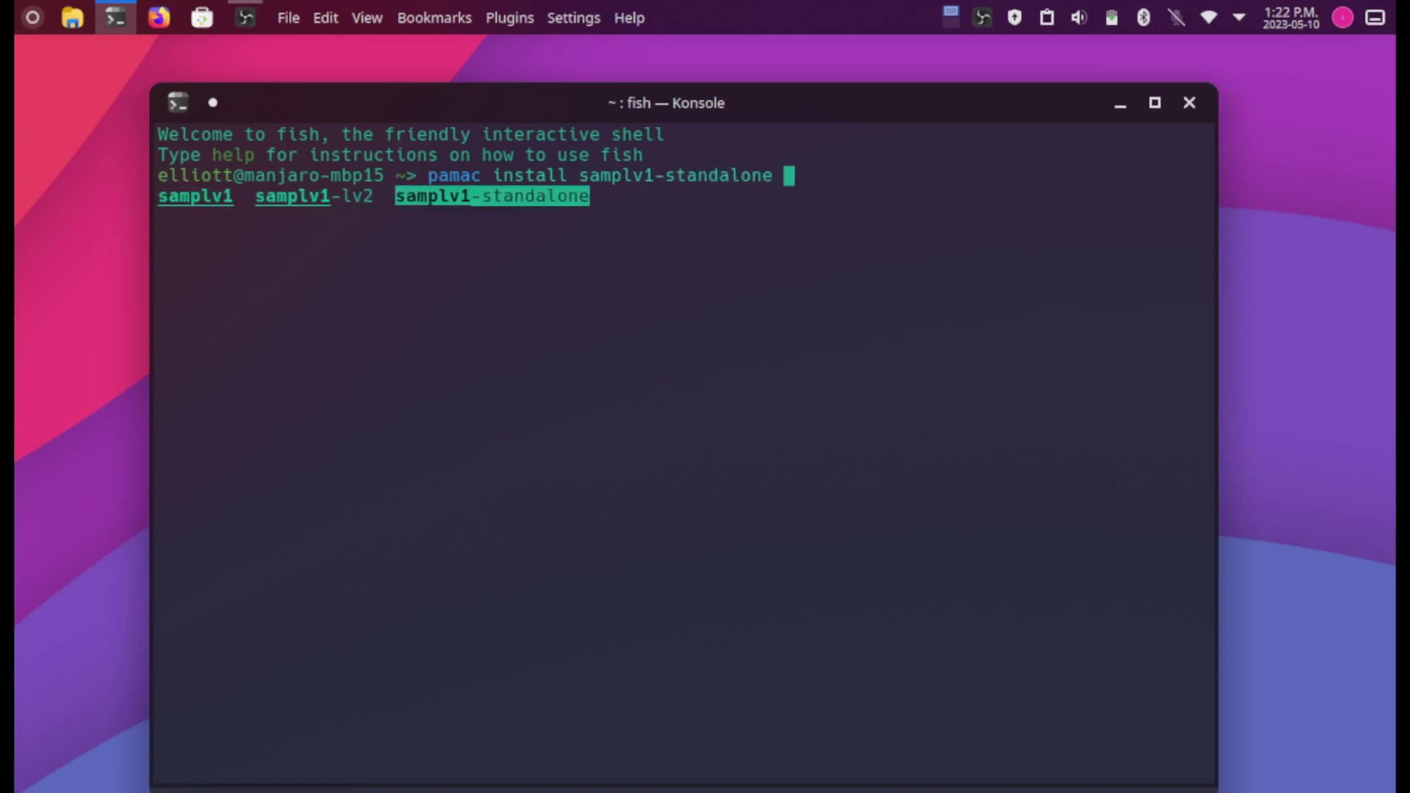
pyautogui.hotkey('shift', 'Tab')
pyautogui.hotkey('shift', 'Tab')
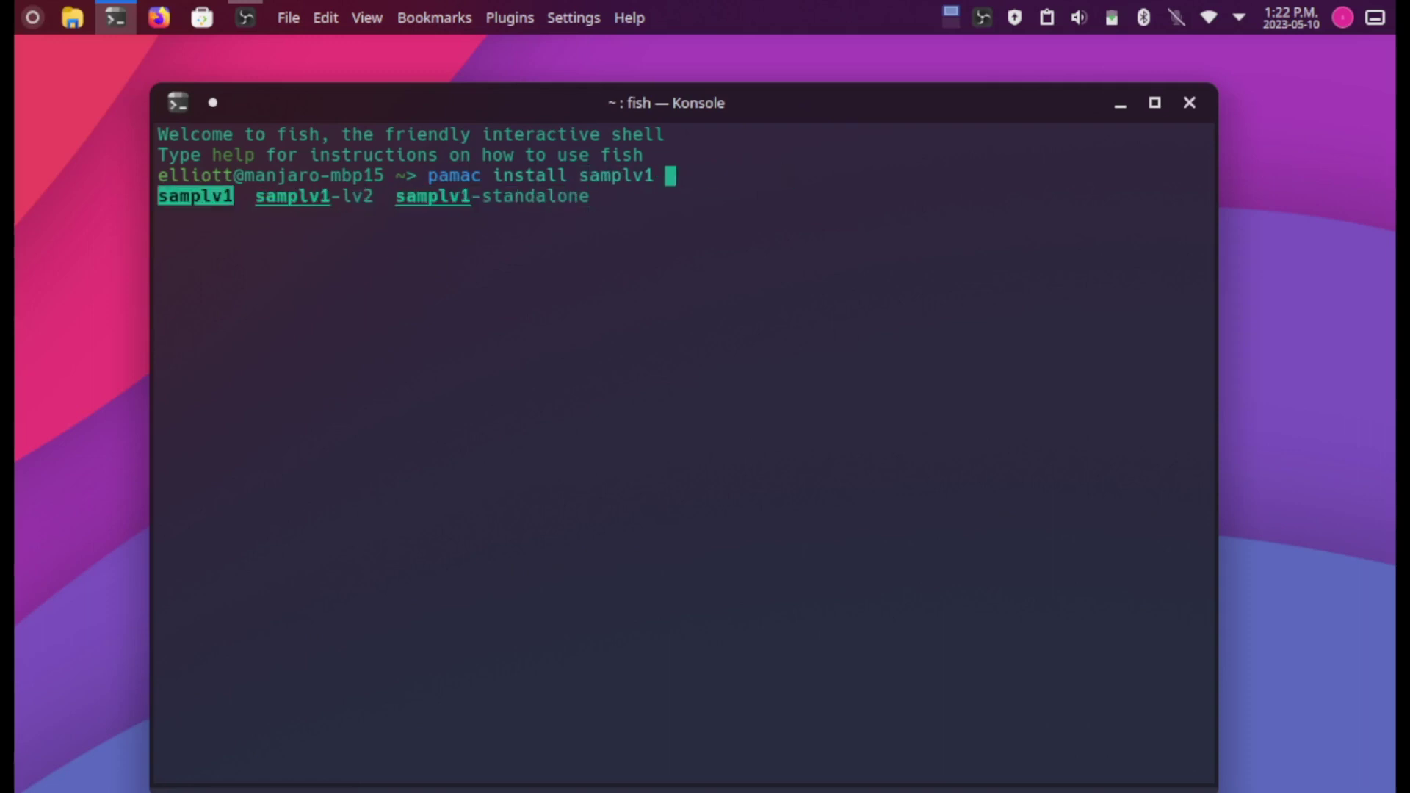